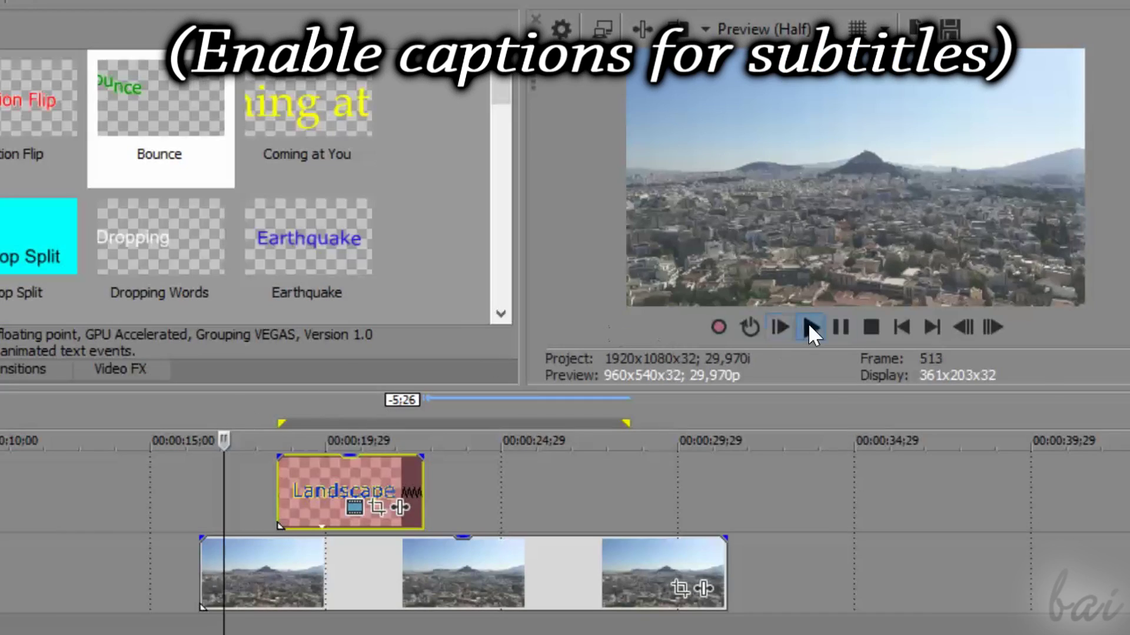
# - Preview the Landscape title, increase the outline feather, then switch off the yellow outline
pyautogui.click(809, 326)
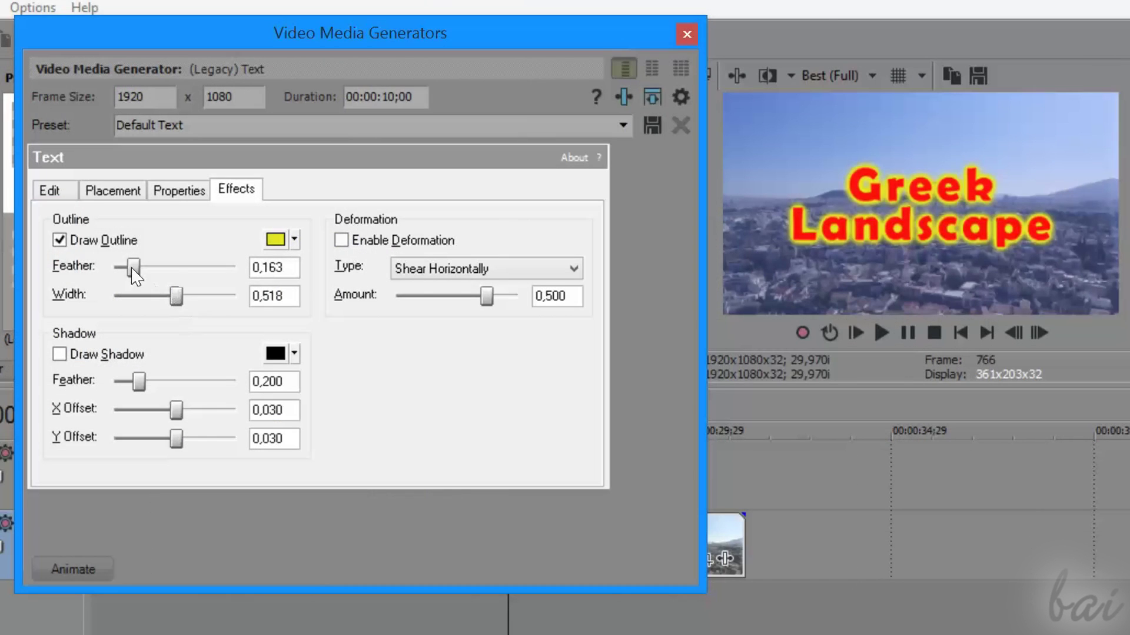
pyautogui.moveTo(131, 268); pyautogui.dragTo(183, 268)
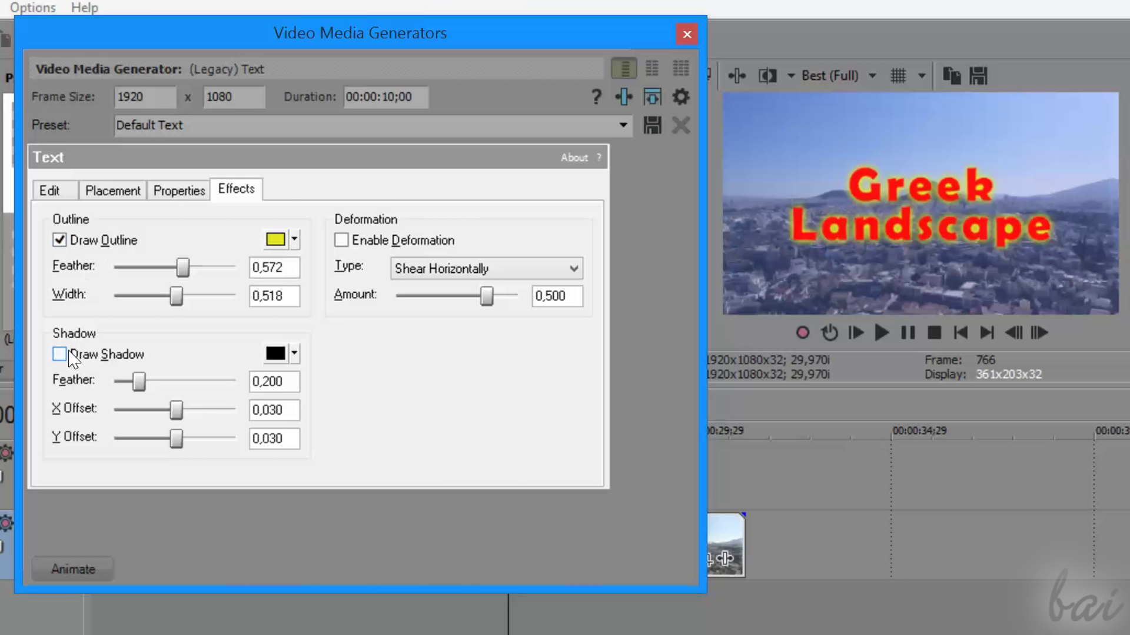
pyautogui.click(60, 240)
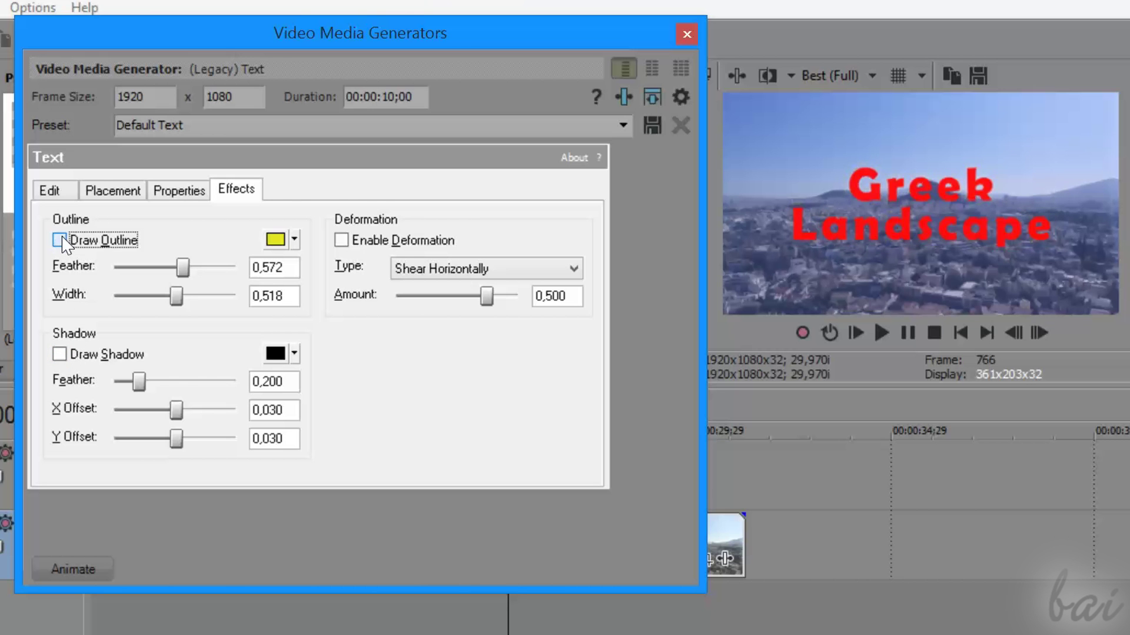
pyautogui.click(60, 240)
pyautogui.click(60, 241)
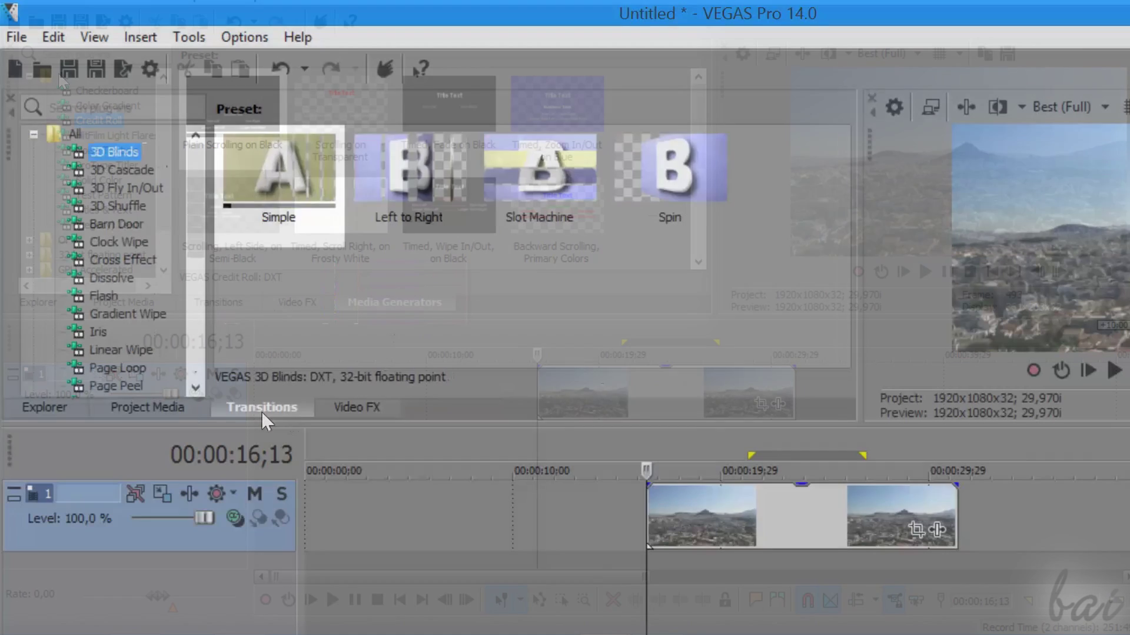
# - Switch between the Project Media and Explorer panels, then bring up the Media Generators window
pyautogui.click(108, 405)
pyautogui.click(69, 405)
pyautogui.click(157, 405)
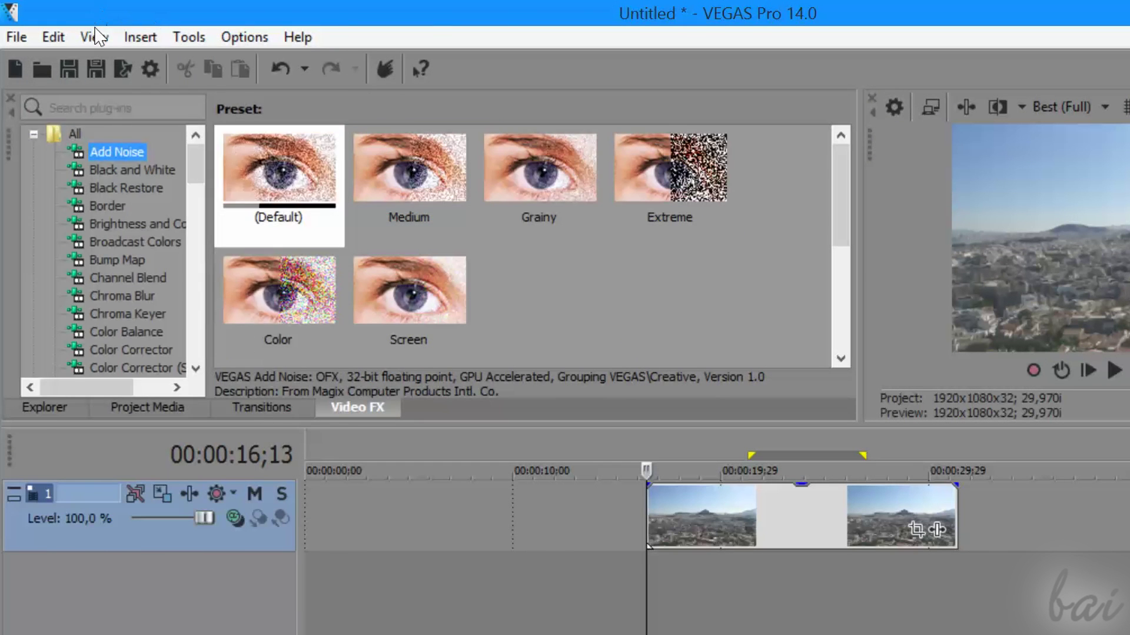
pyautogui.click(95, 38)
pyautogui.moveTo(120, 184)
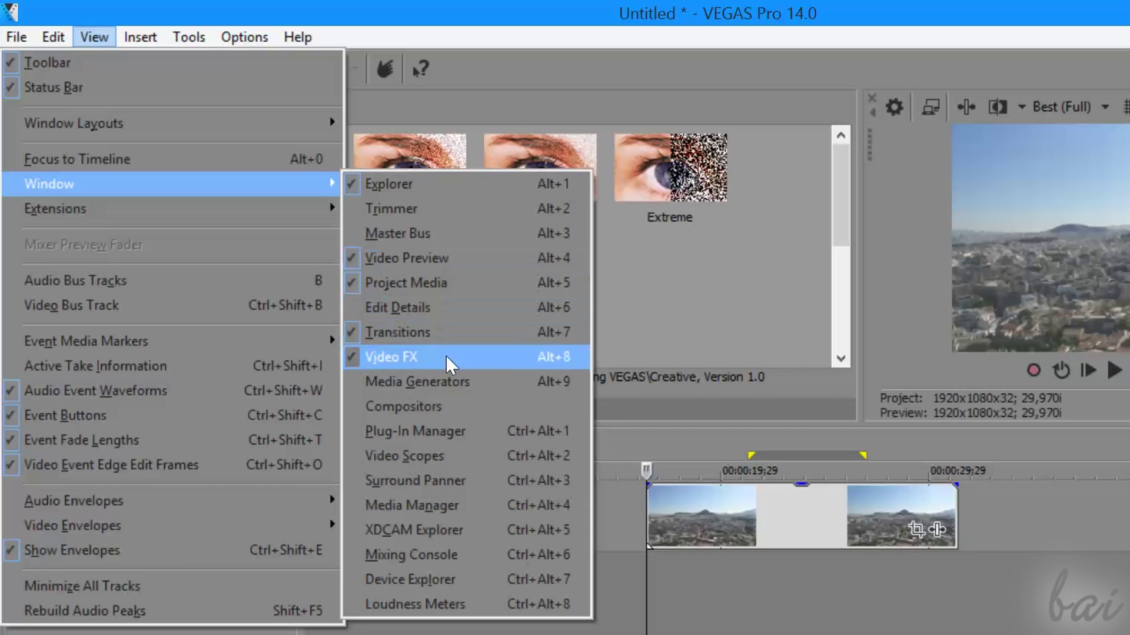
pyautogui.click(493, 381)
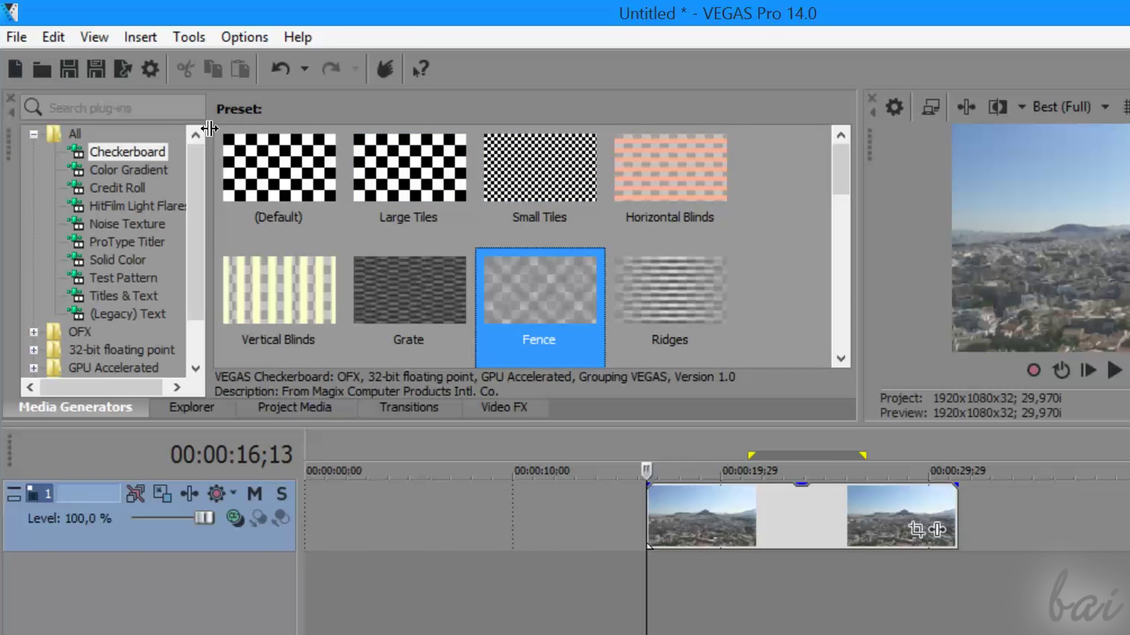
# - Browse the Color Gradient, Noise Texture and Test Pattern presets, ending on Titles & Text
pyautogui.press('Down')
pyautogui.press('Down')
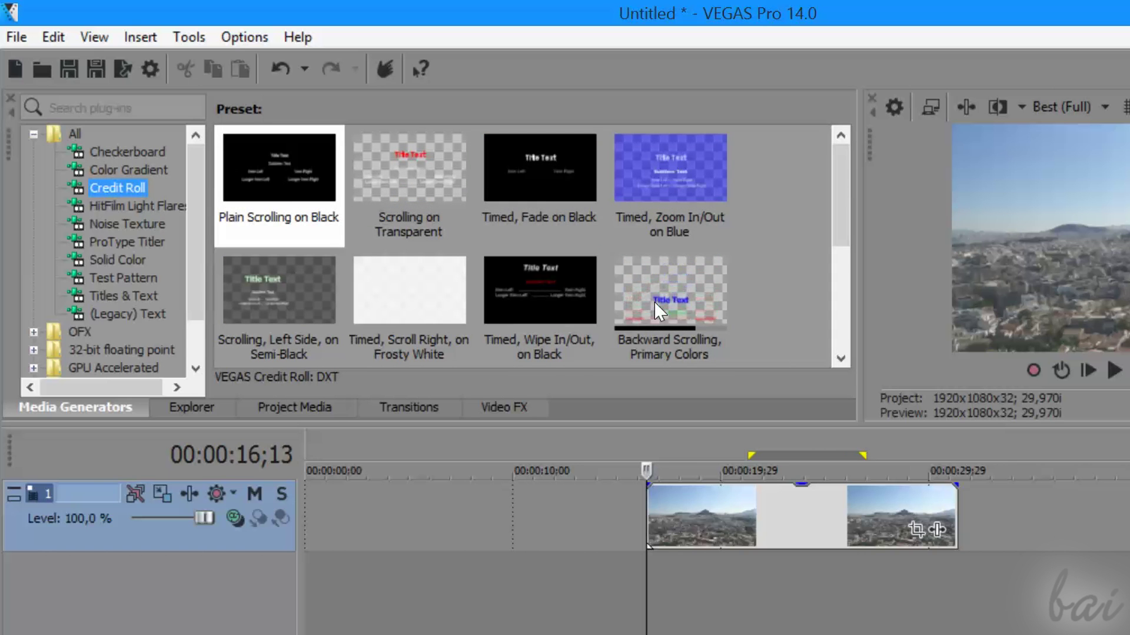
pyautogui.click(125, 226)
pyautogui.press('Down')
pyautogui.press('Down')
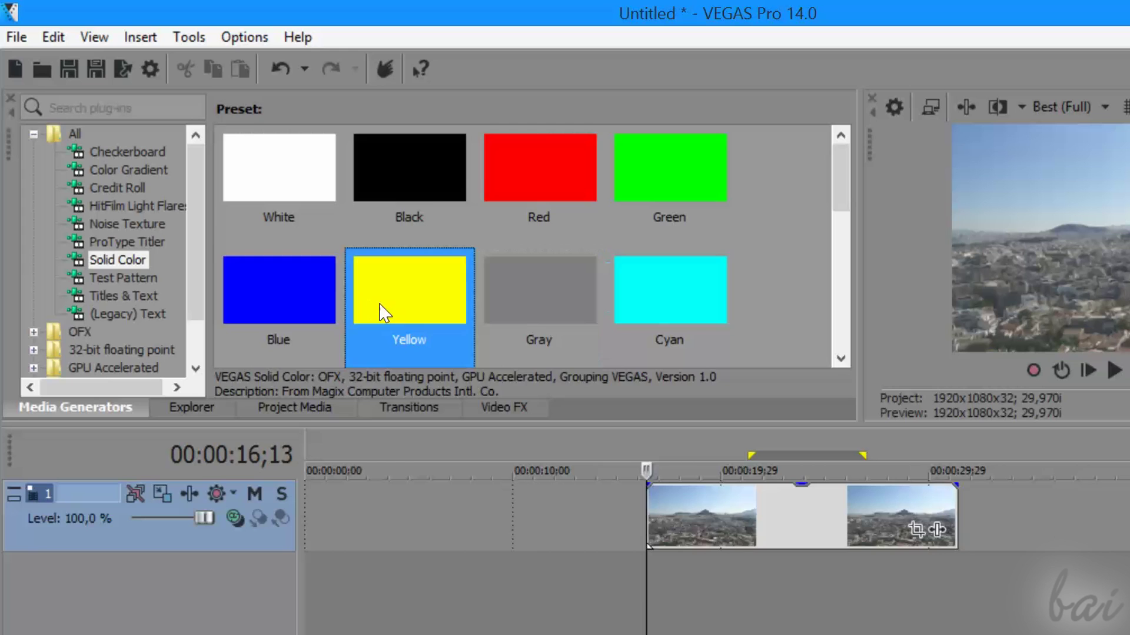
pyautogui.click(123, 282)
pyautogui.click(132, 296)
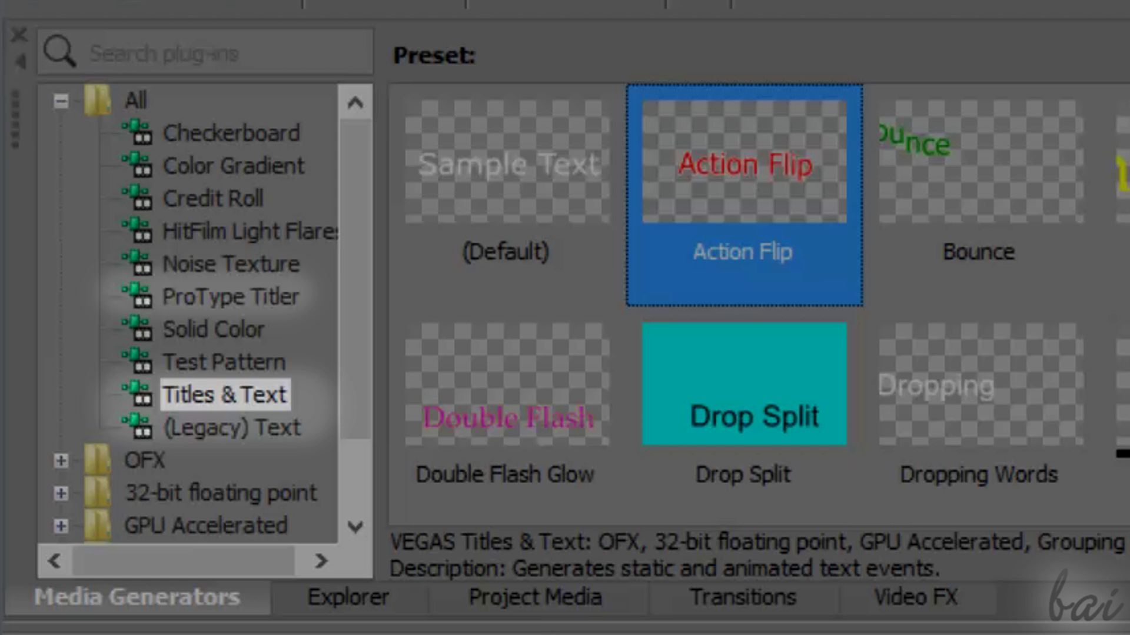
pyautogui.moveTo(733, 391)
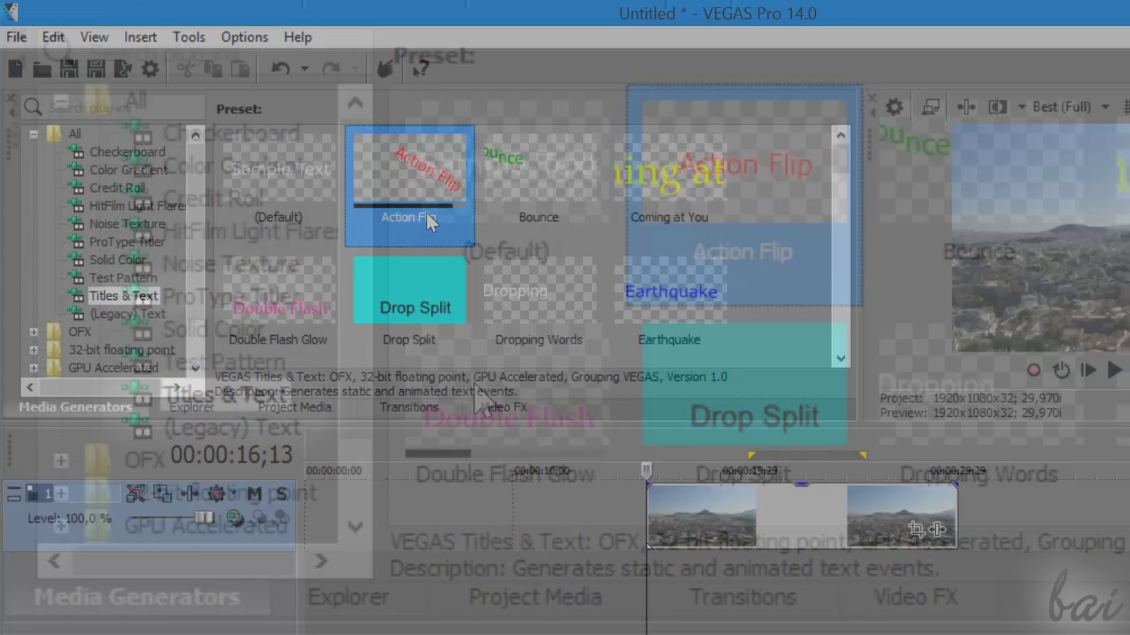
pyautogui.moveTo(774, 244)
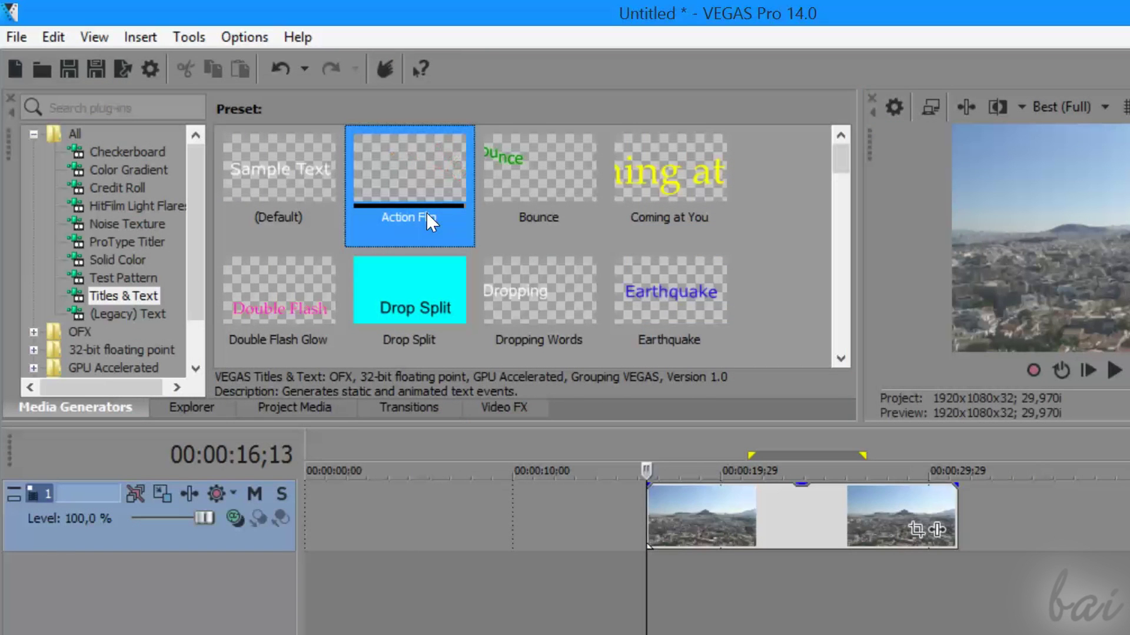
# - Pick the (Legacy) Text Default Text preset and drop it onto video track 1
pyautogui.click(143, 307)
pyautogui.click(416, 178)
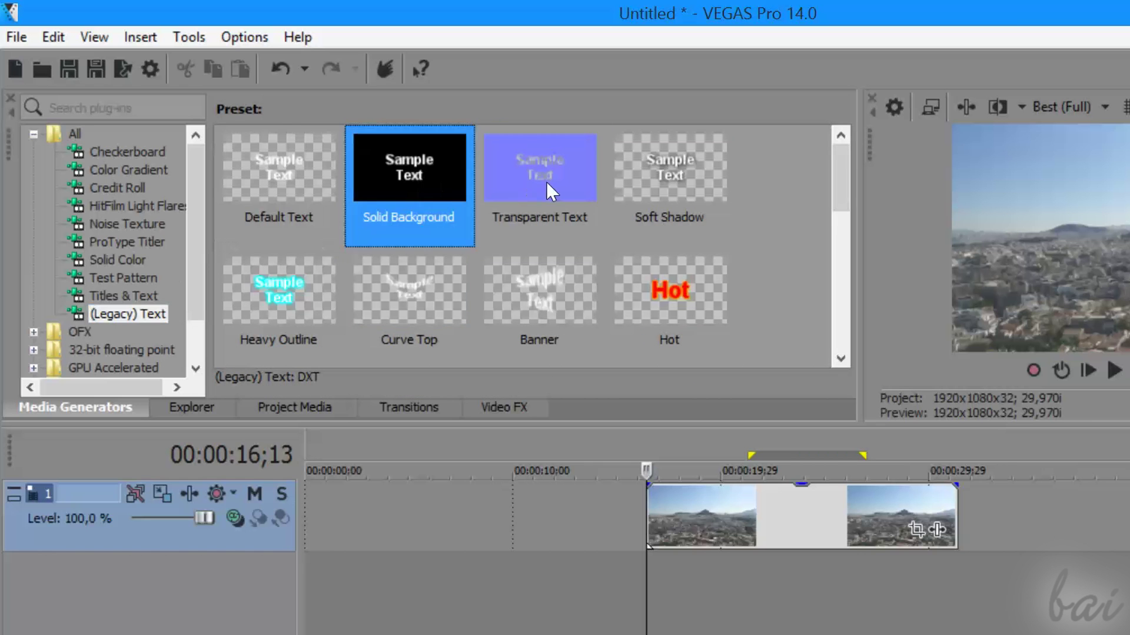
pyautogui.click(546, 181)
pyautogui.click(308, 182)
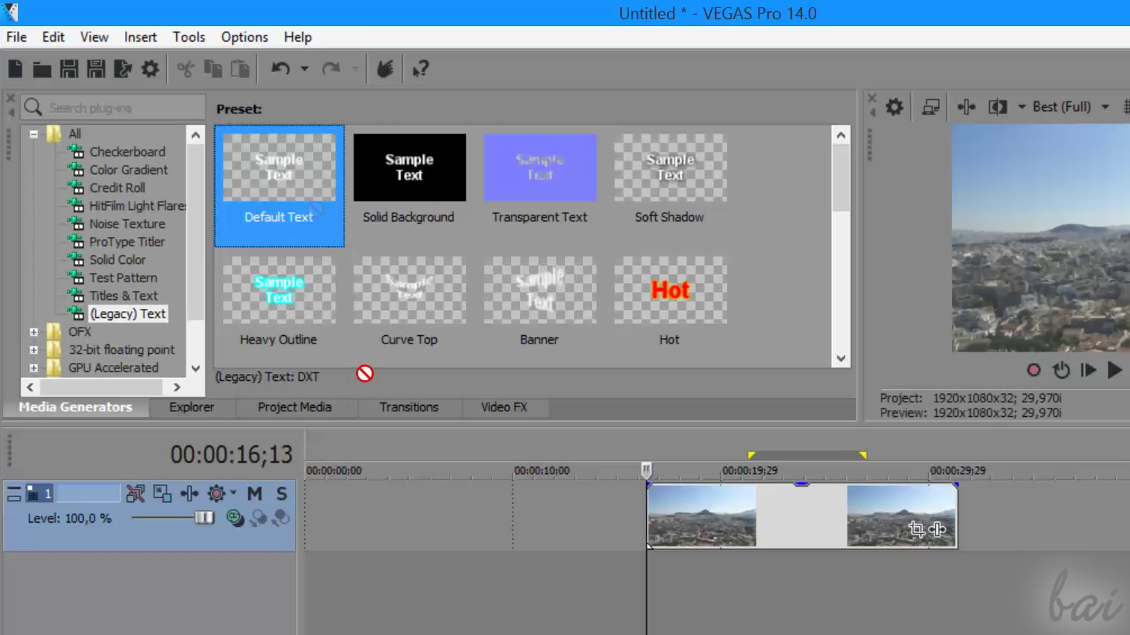
pyautogui.moveTo(374, 450); pyautogui.dragTo(376, 499)
pyautogui.click(436, 444)
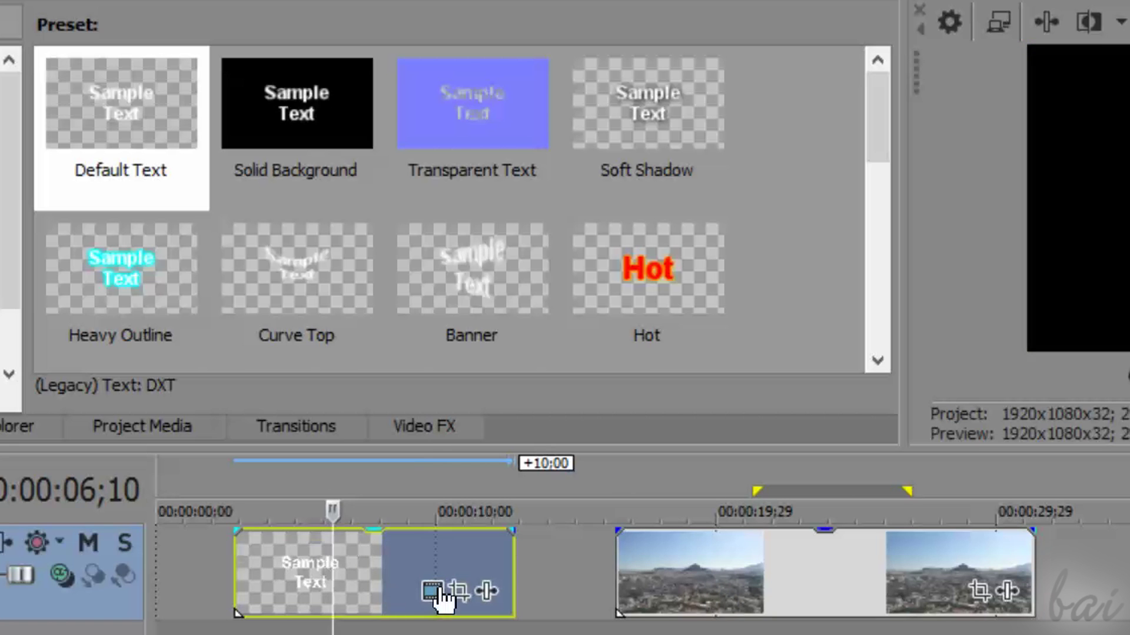
# - Place the Default Text title at the timeline start, keep it bold, and open its generator
pyautogui.press('Up')
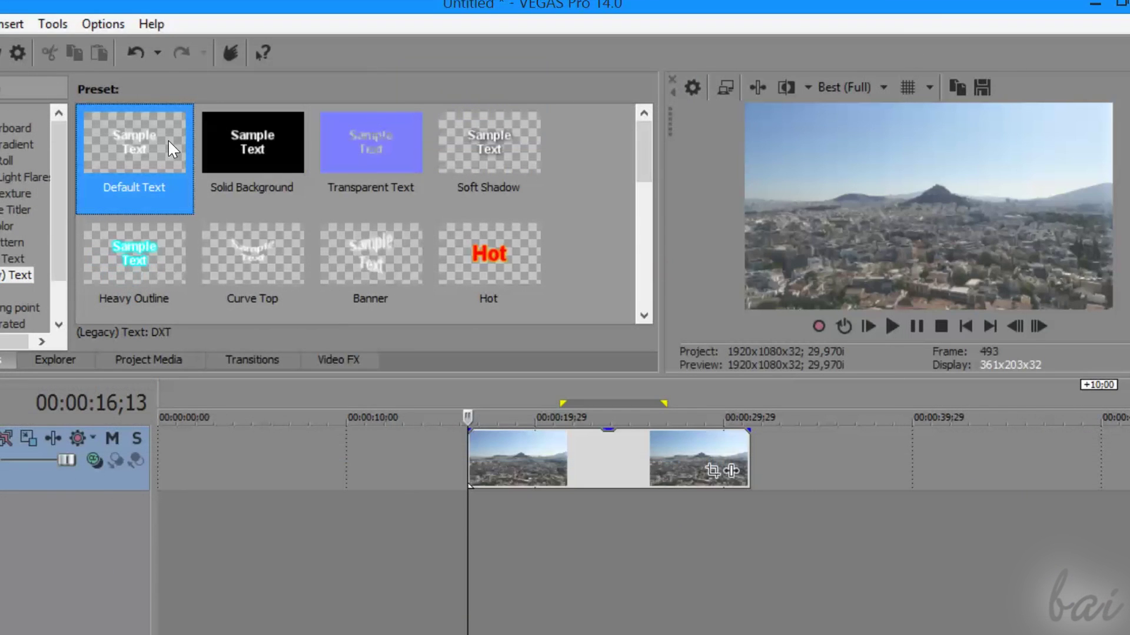
pyautogui.moveTo(143, 148); pyautogui.dragTo(201, 278)
pyautogui.moveTo(223, 440); pyautogui.dragTo(221, 443)
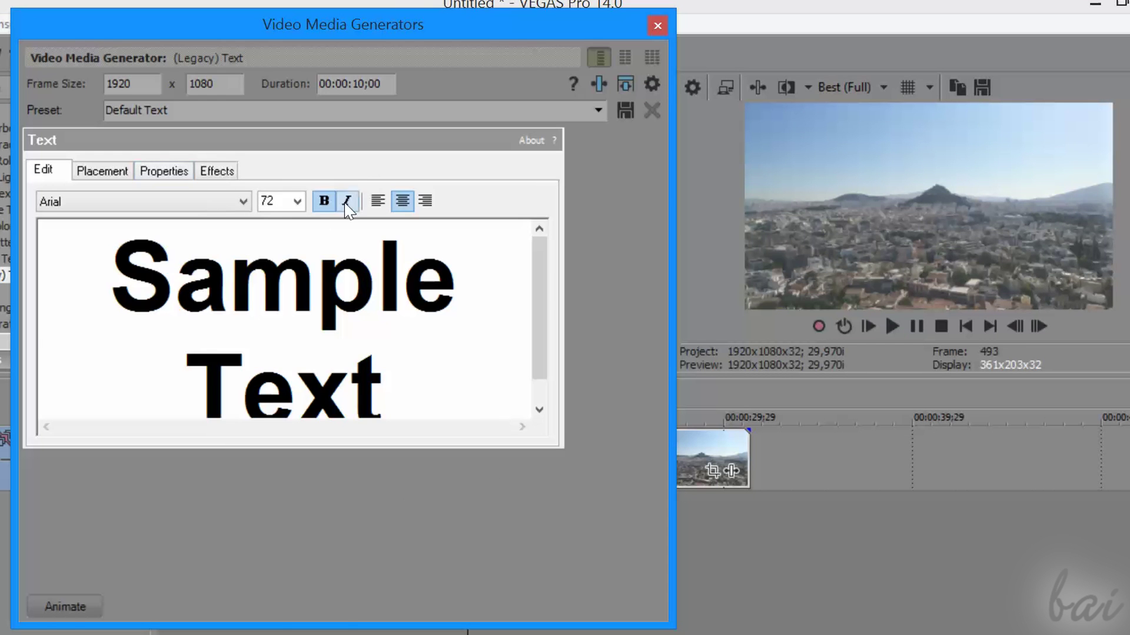
pyautogui.click(347, 201)
pyautogui.click(346, 202)
pyautogui.click(324, 201)
pyautogui.click(324, 201)
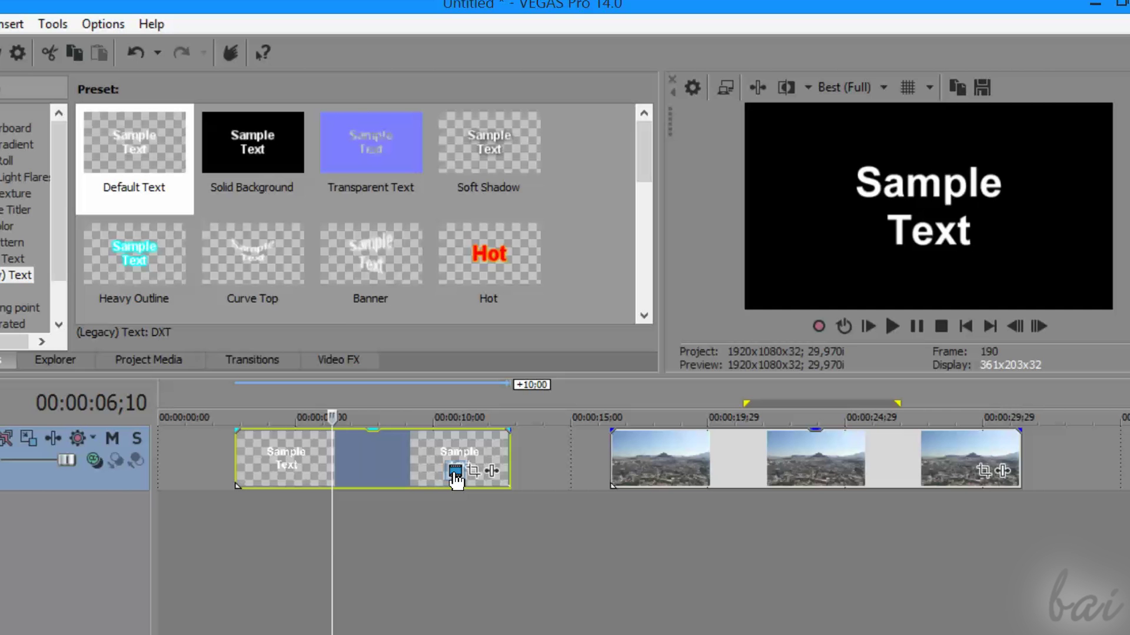
pyautogui.click(456, 471)
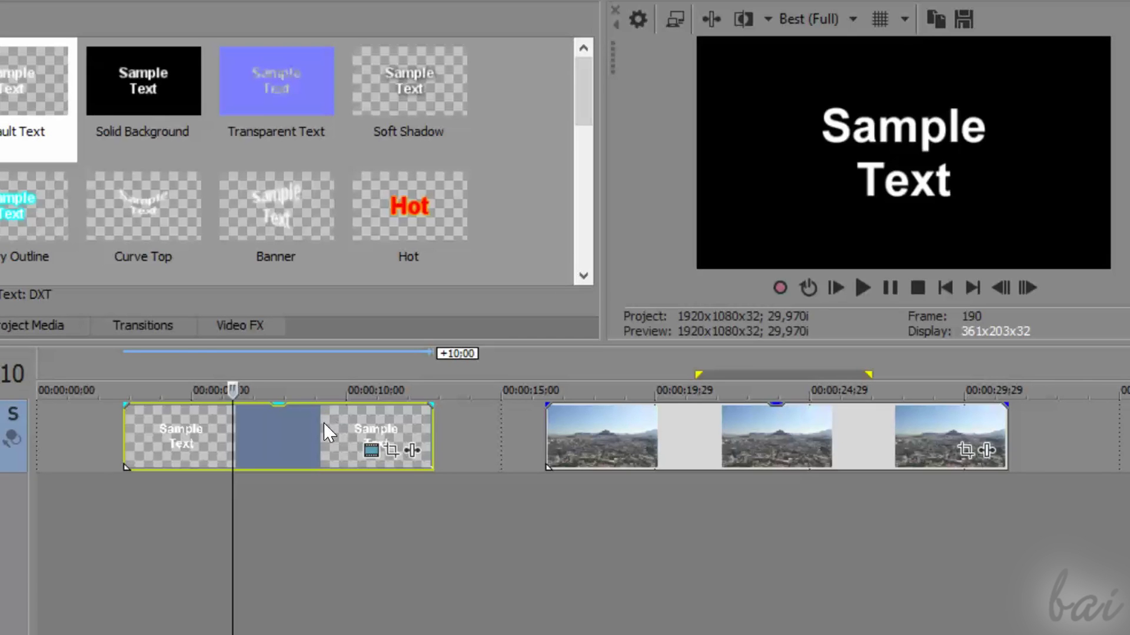
# - Trim the text event, preview a fade-out on it, then remove the fade
pyautogui.moveTo(324, 422)
pyautogui.mouseDown()
pyautogui.moveTo(351, 415)
pyautogui.moveTo(341, 458)
pyautogui.moveTo(336, 436)
pyautogui.mouseUp()
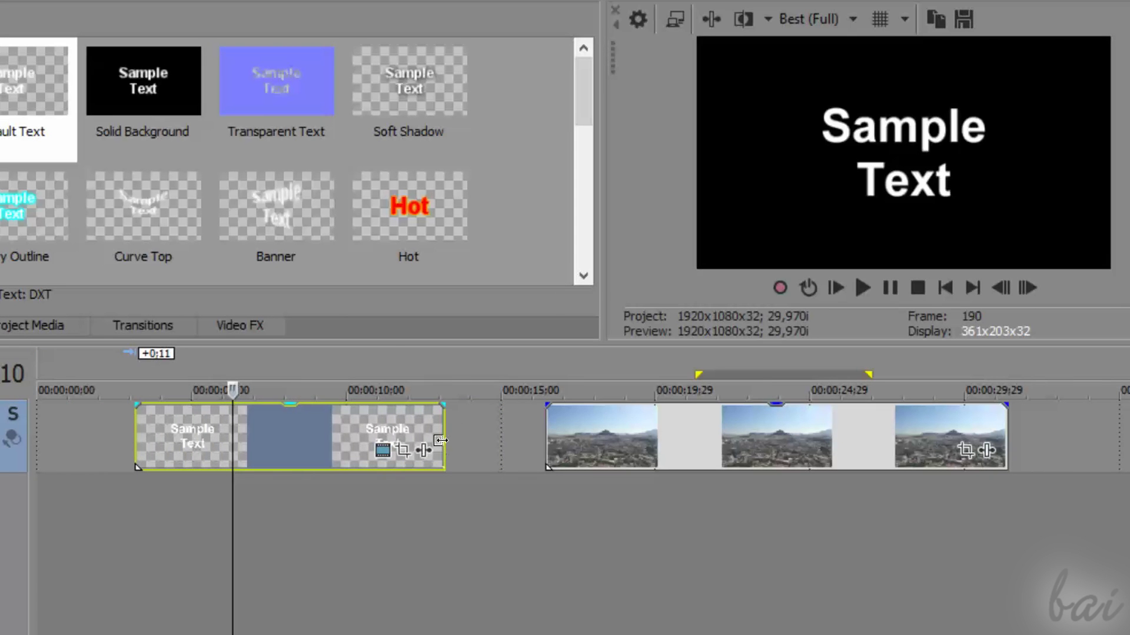
pyautogui.moveTo(444, 439); pyautogui.dragTo(339, 406)
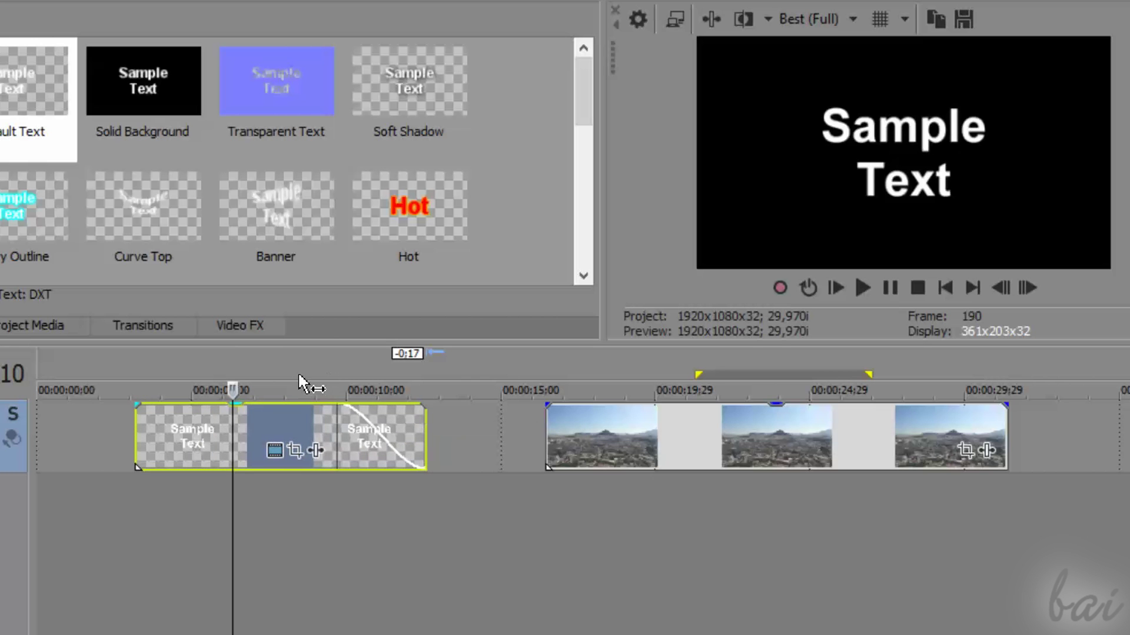
pyautogui.click(297, 376)
pyautogui.click(856, 289)
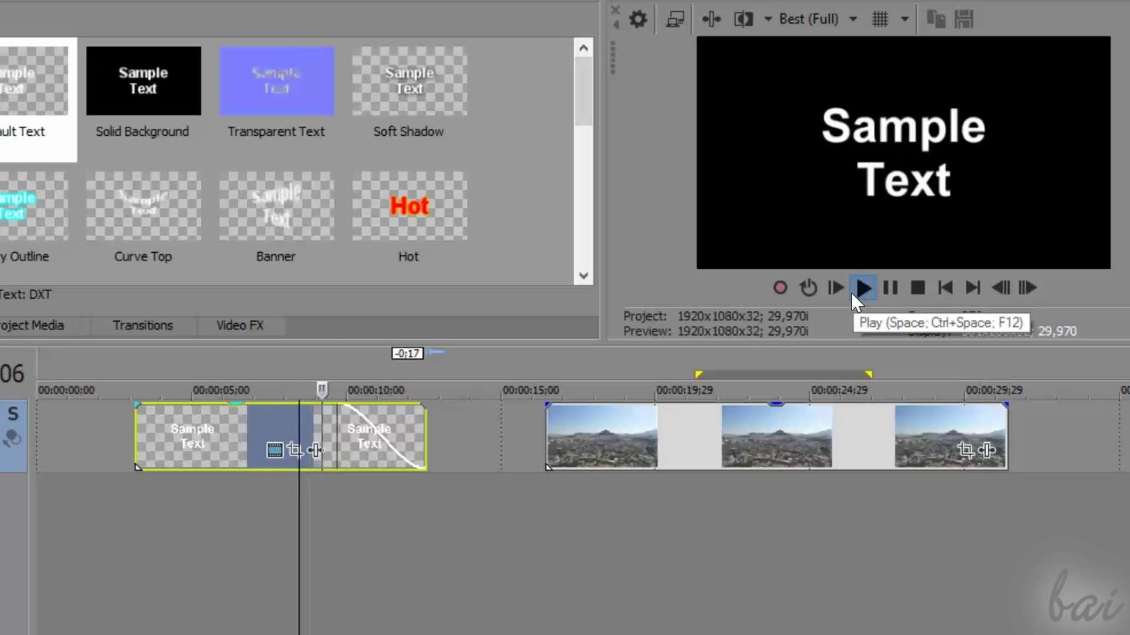
pyautogui.click(890, 288)
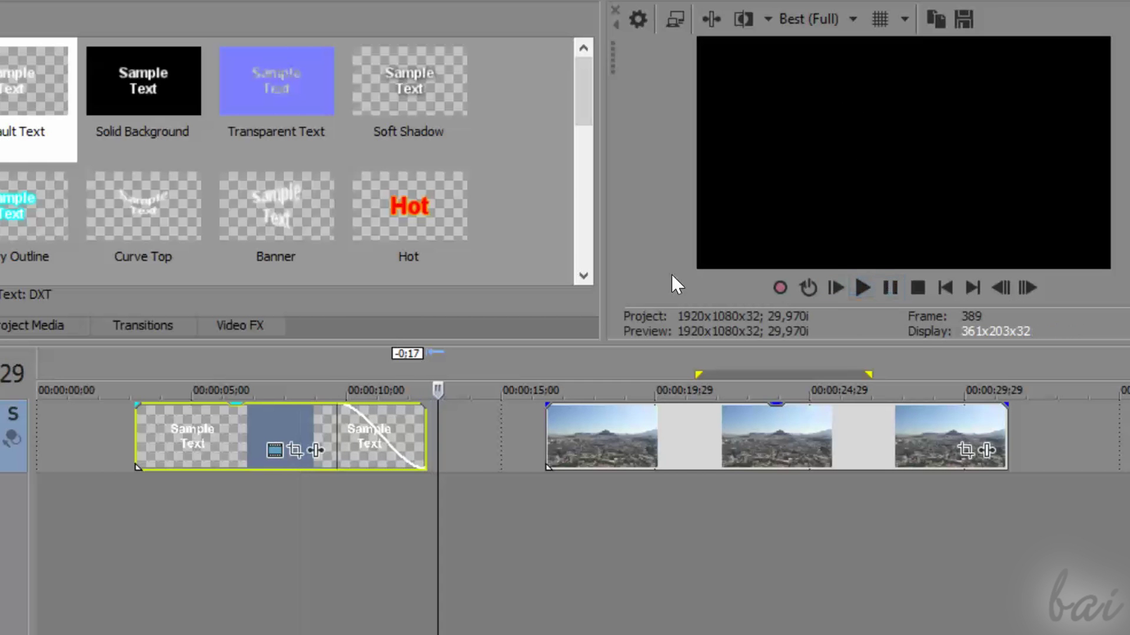
pyautogui.moveTo(339, 419); pyautogui.dragTo(424, 419)
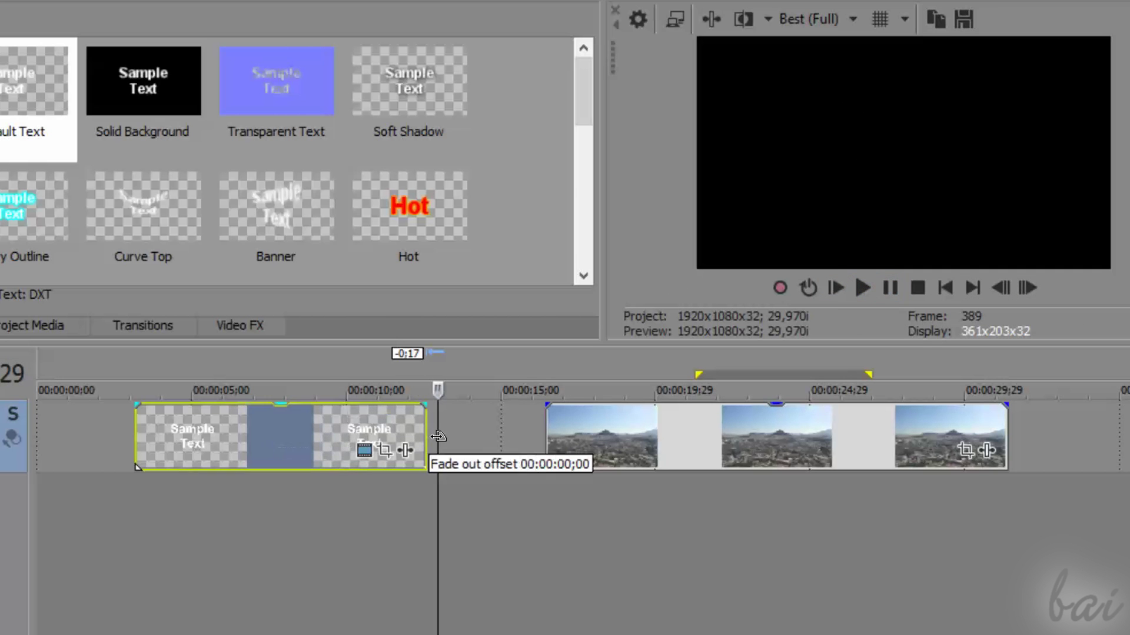
pyautogui.click(251, 372)
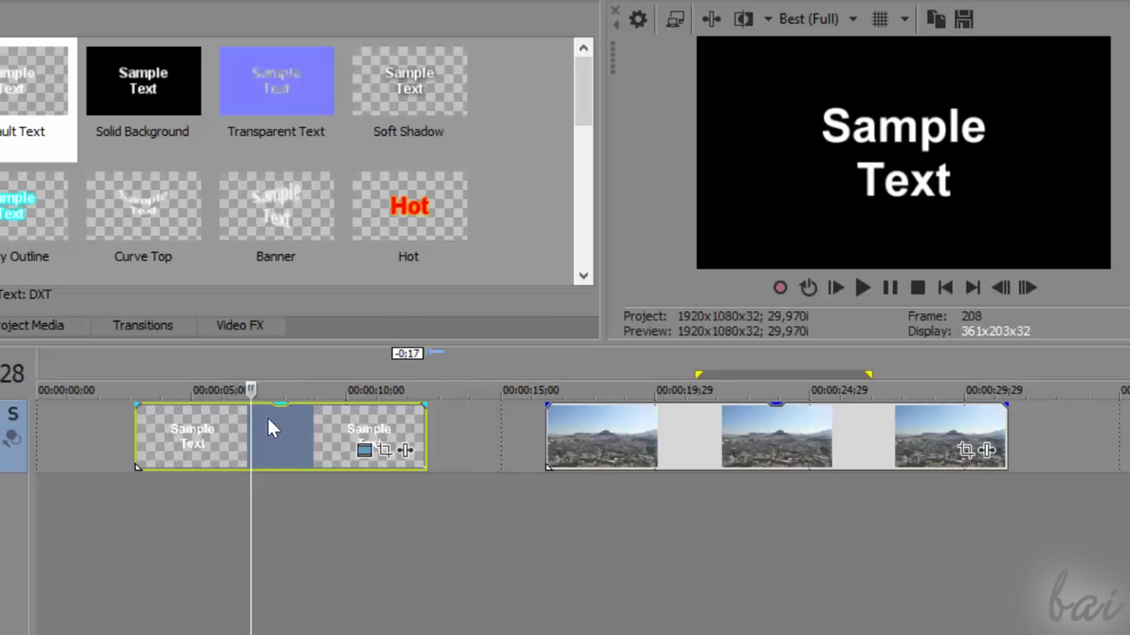
# - Insert a new video track and move the text event onto it above the landscape footage
pyautogui.rightClick(482, 433)
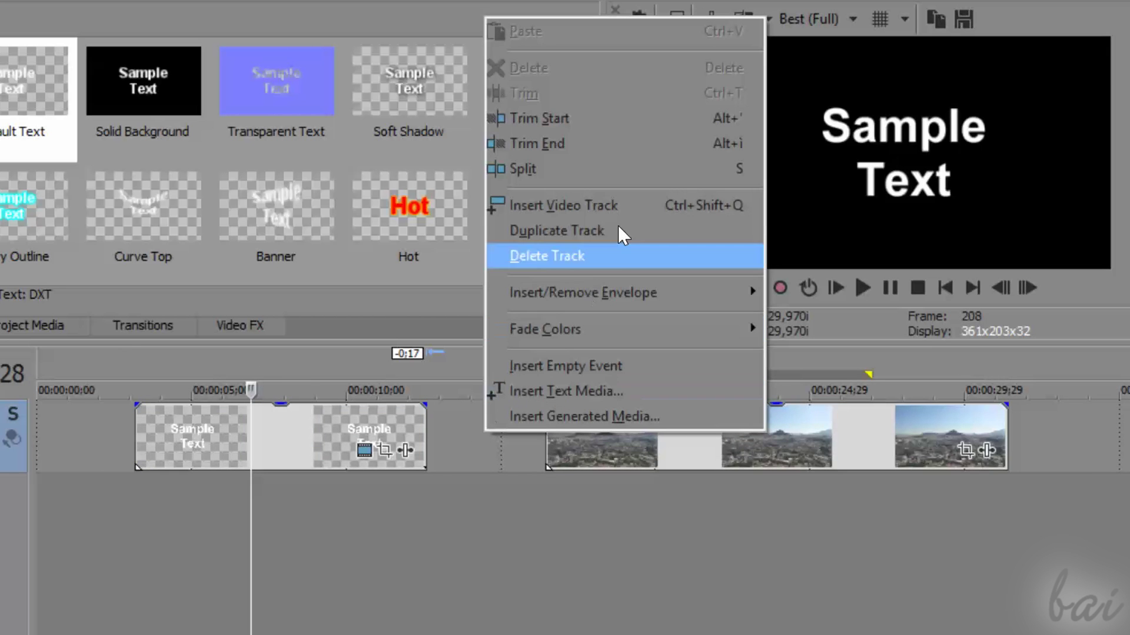
pyautogui.click(617, 205)
pyautogui.moveTo(285, 509); pyautogui.dragTo(344, 506)
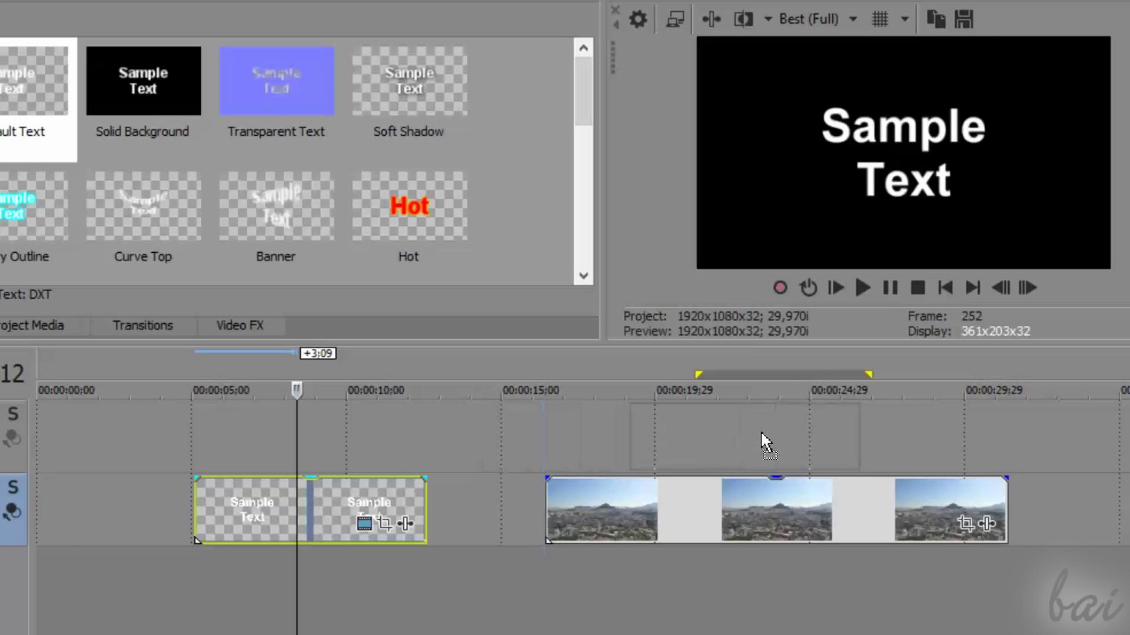
pyautogui.moveTo(772, 435); pyautogui.dragTo(772, 435)
pyautogui.press('space')
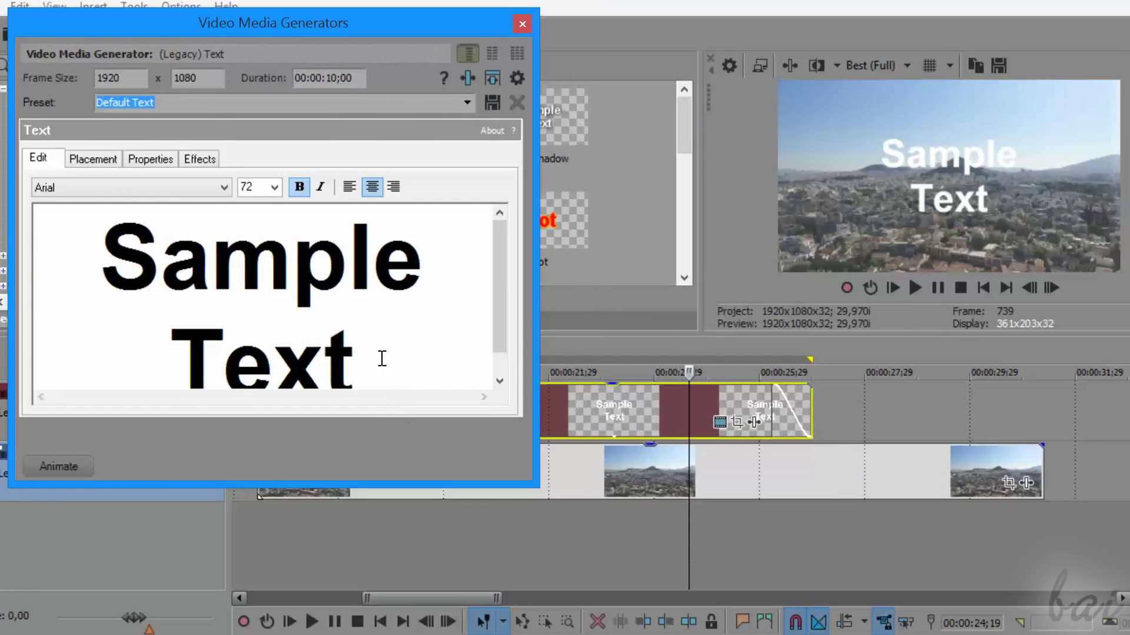
# - Make the Sample Text red and drag the background alpha down to fully transparent
pyautogui.click(109, 154)
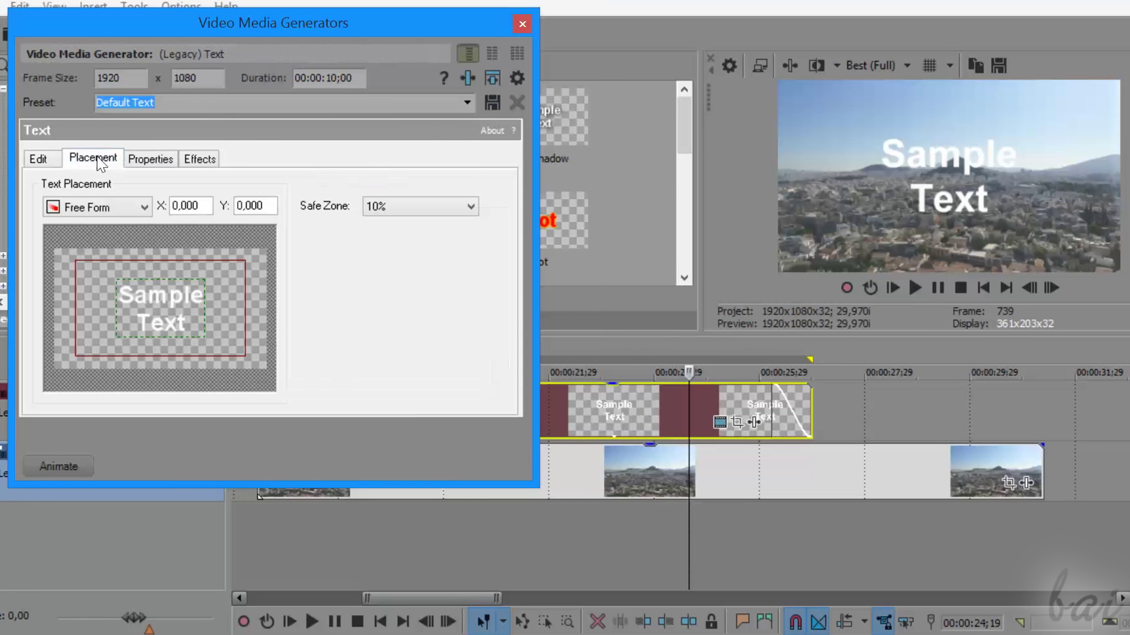
pyautogui.click(148, 160)
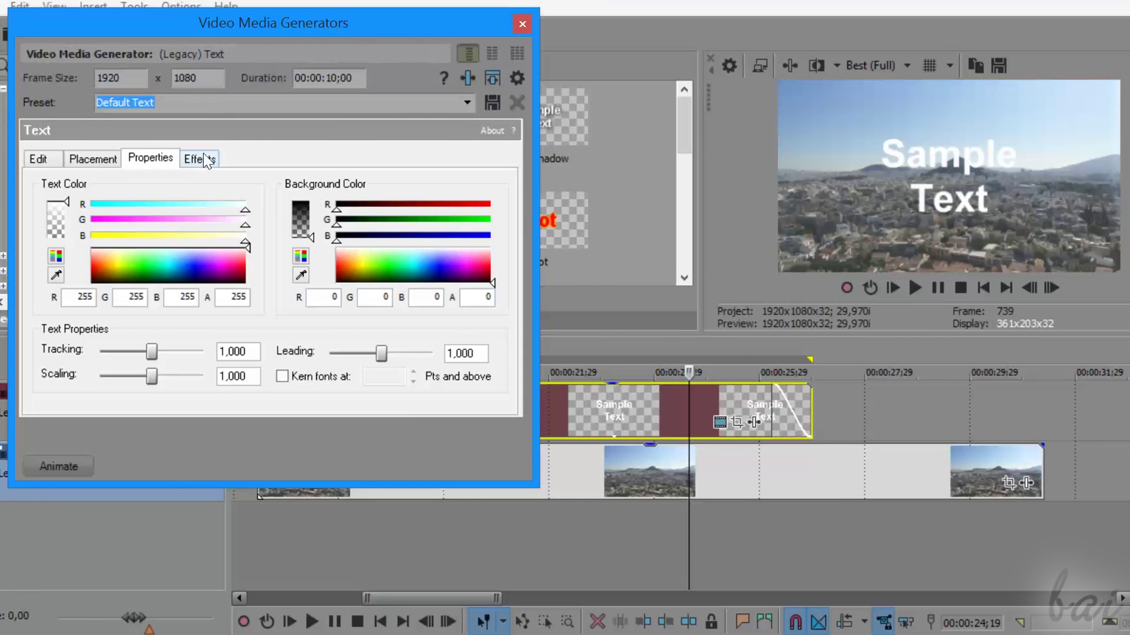
pyautogui.moveTo(159, 260); pyautogui.dragTo(92, 268)
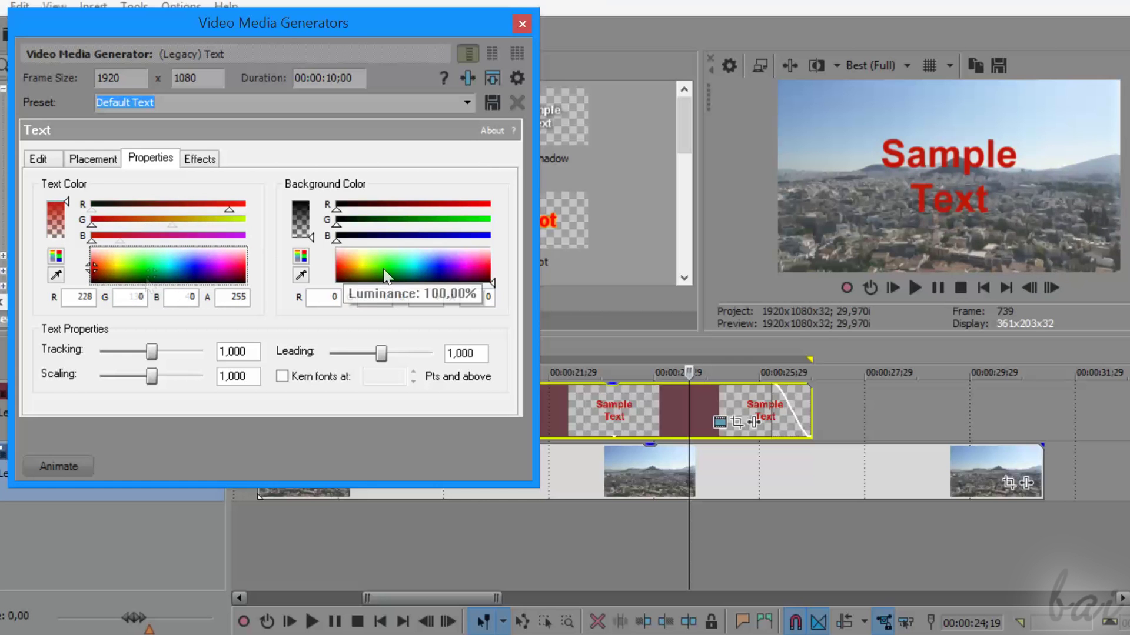
pyautogui.click(386, 268)
pyautogui.moveTo(388, 275); pyautogui.dragTo(447, 262)
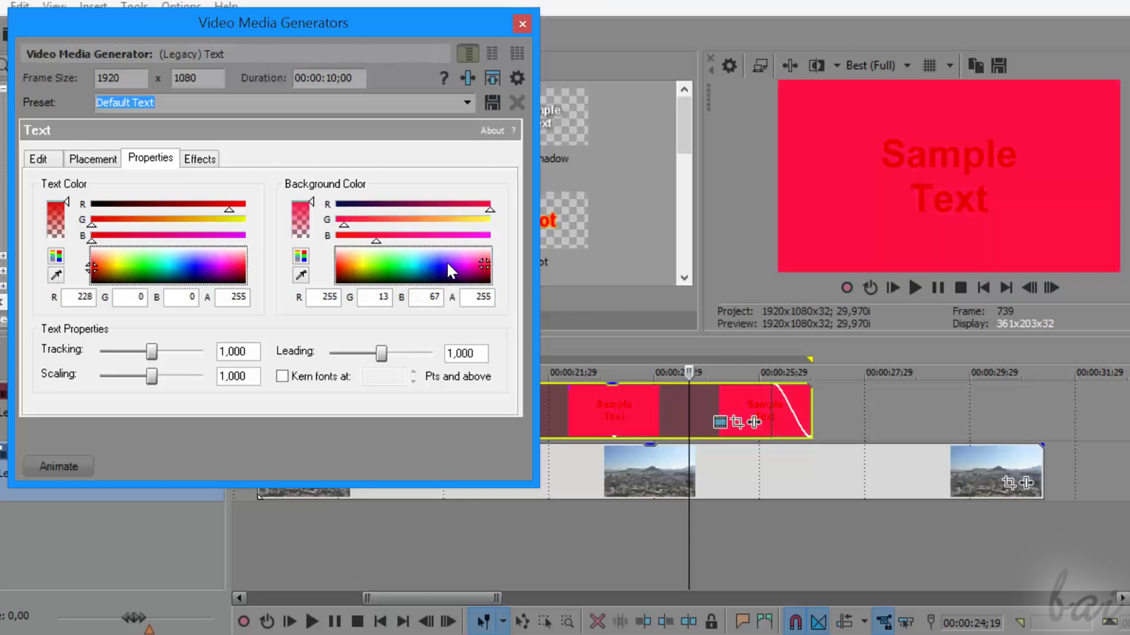
pyautogui.moveTo(313, 203); pyautogui.dragTo(312, 226)
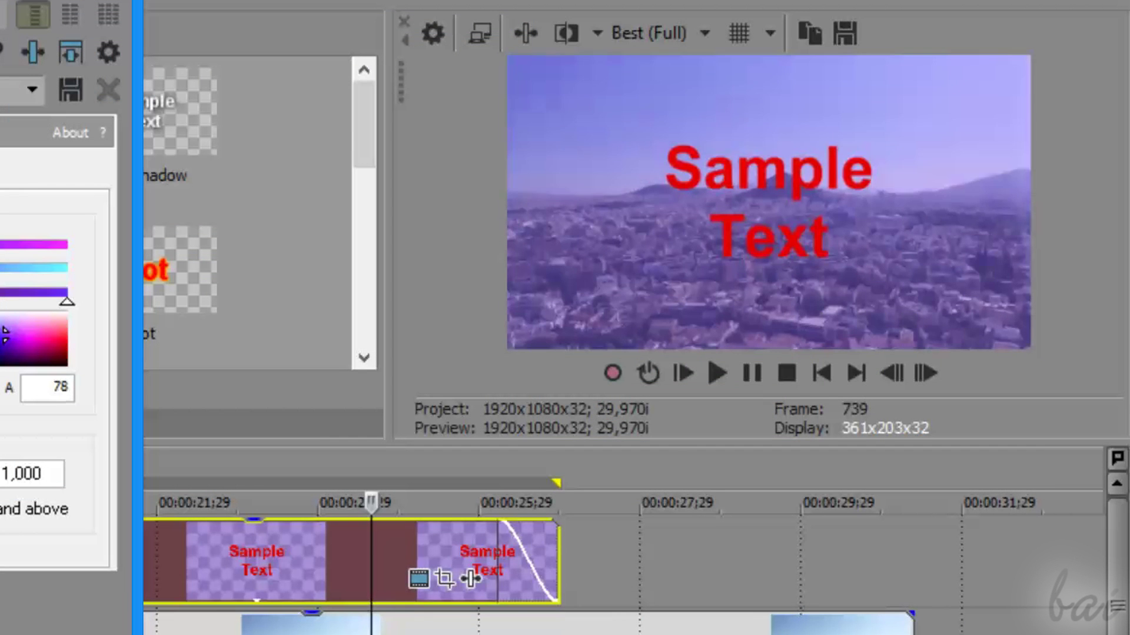
pyautogui.moveTo(1, 353); pyautogui.dragTo(1, 377)
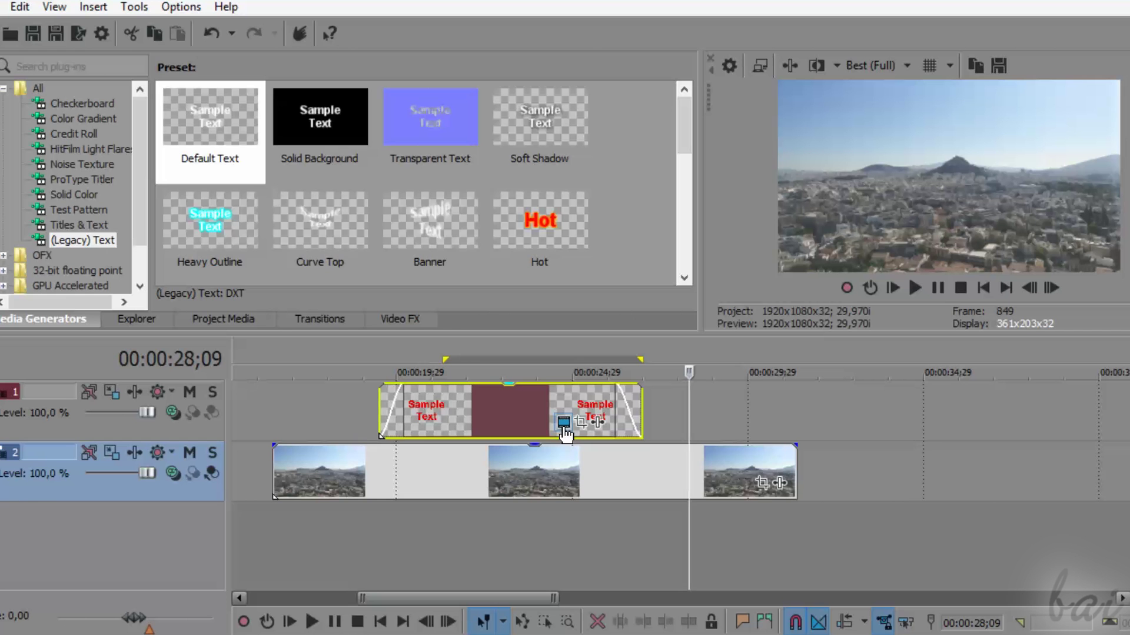
# - Open the later text clip's generator and replace Sample Text with 'Landscape'
pyautogui.click(564, 422)
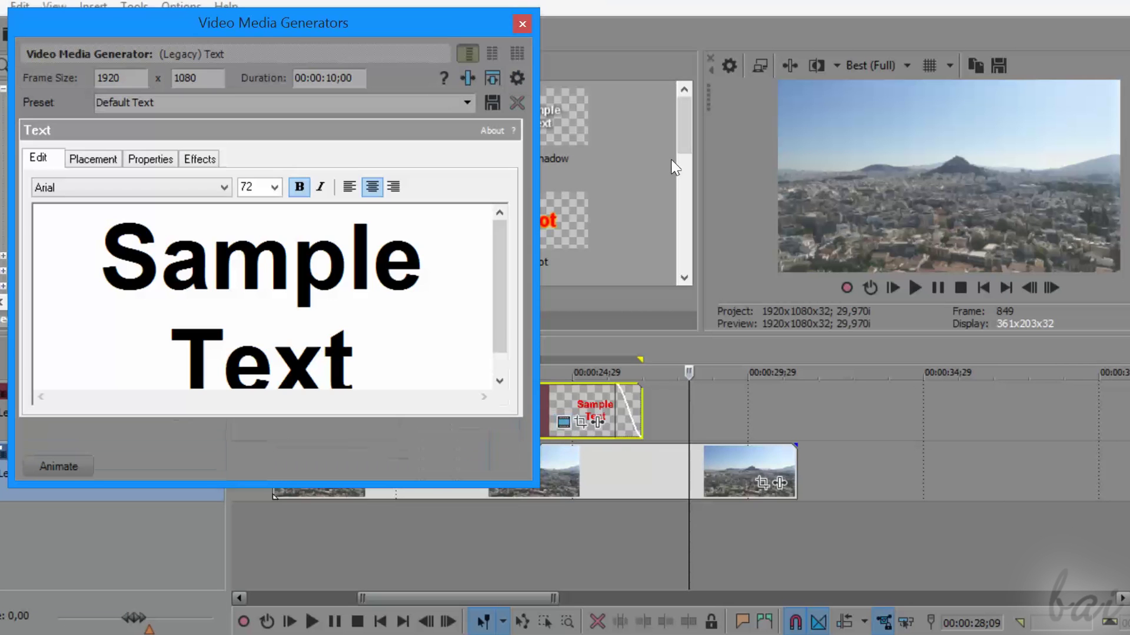
pyautogui.moveTo(336, 315); pyautogui.dragTo(96, 184)
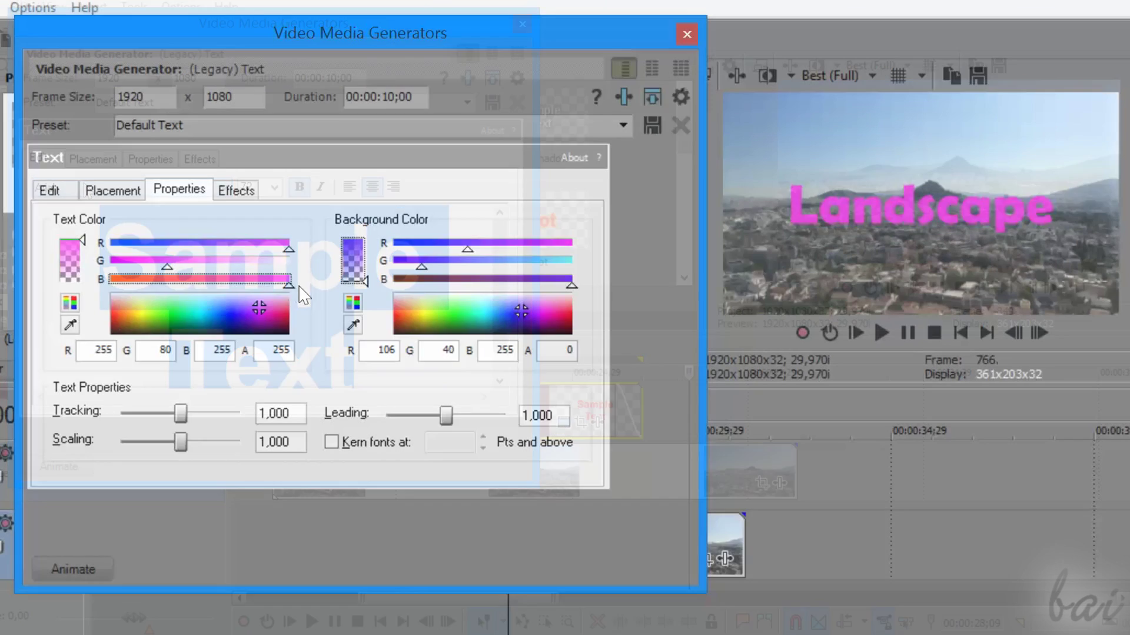
pyautogui.moveTo(289, 250)
pyautogui.mouseDown()
pyautogui.moveTo(114, 246)
pyautogui.moveTo(284, 245)
pyautogui.moveTo(300, 264)
pyautogui.mouseUp()
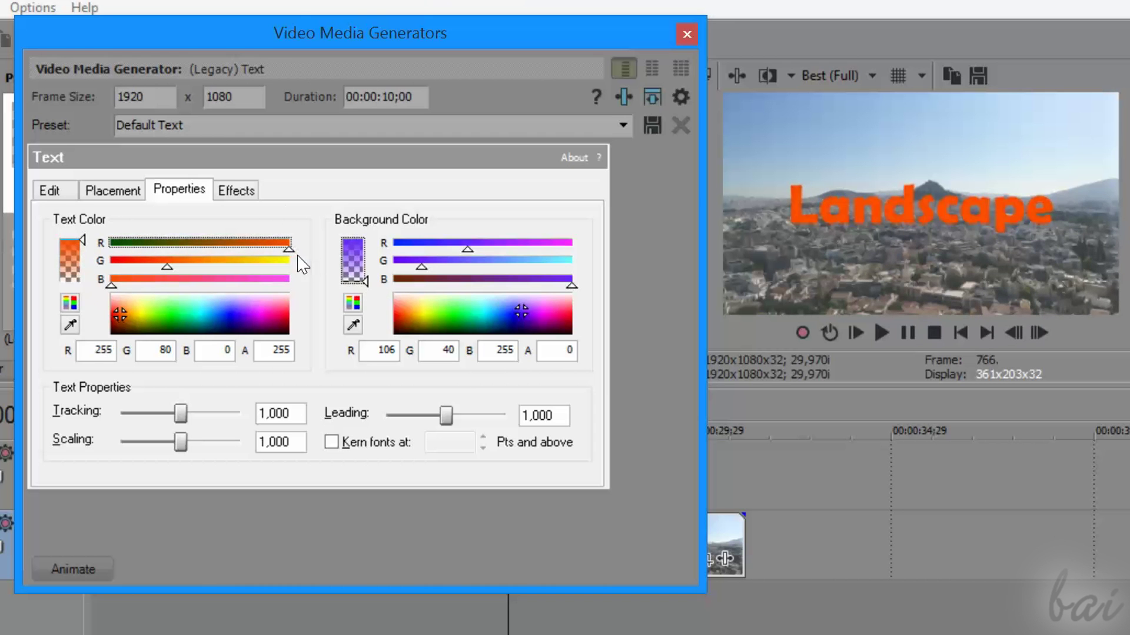
pyautogui.click(82, 239)
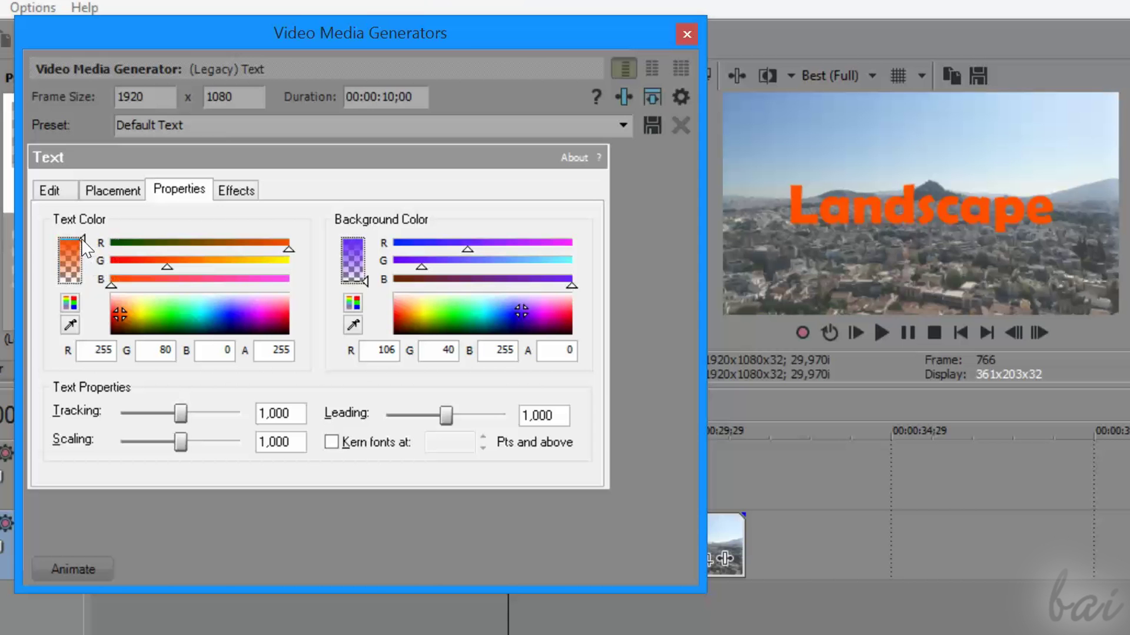
pyautogui.moveTo(82, 259)
pyautogui.mouseDown()
pyautogui.moveTo(86, 292)
pyautogui.moveTo(83, 239)
pyautogui.mouseUp()
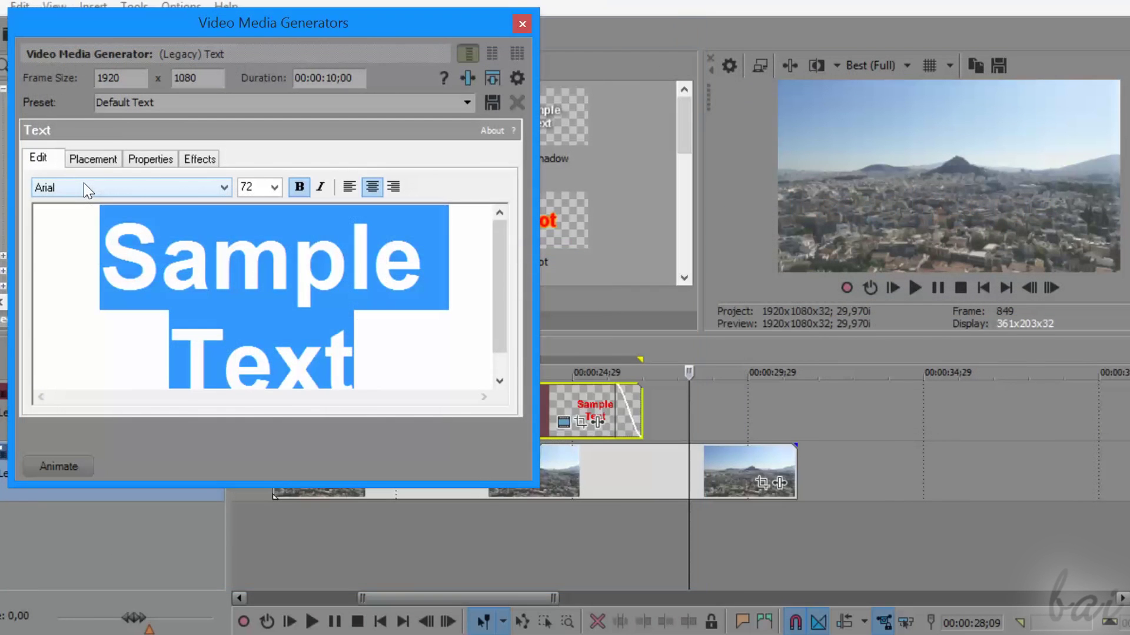
pyautogui.write('Landscape')
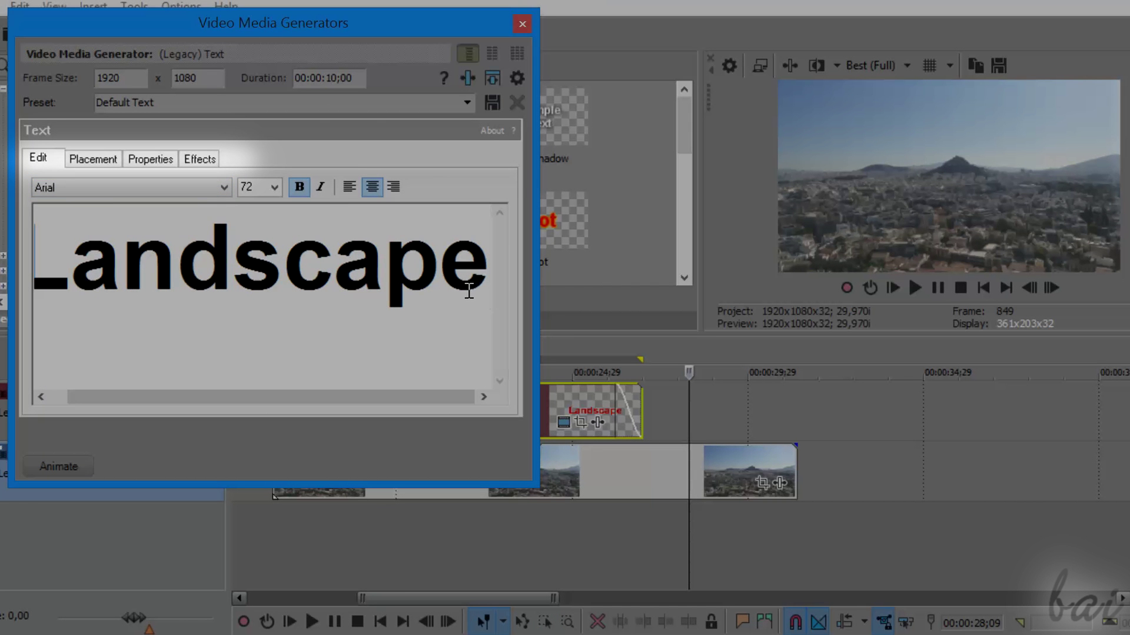
# - Move the playhead onto the Landscape title and try Bold and Italic, leaving only Bold on
pyautogui.moveTo(436, 398); pyautogui.dragTo(416, 398)
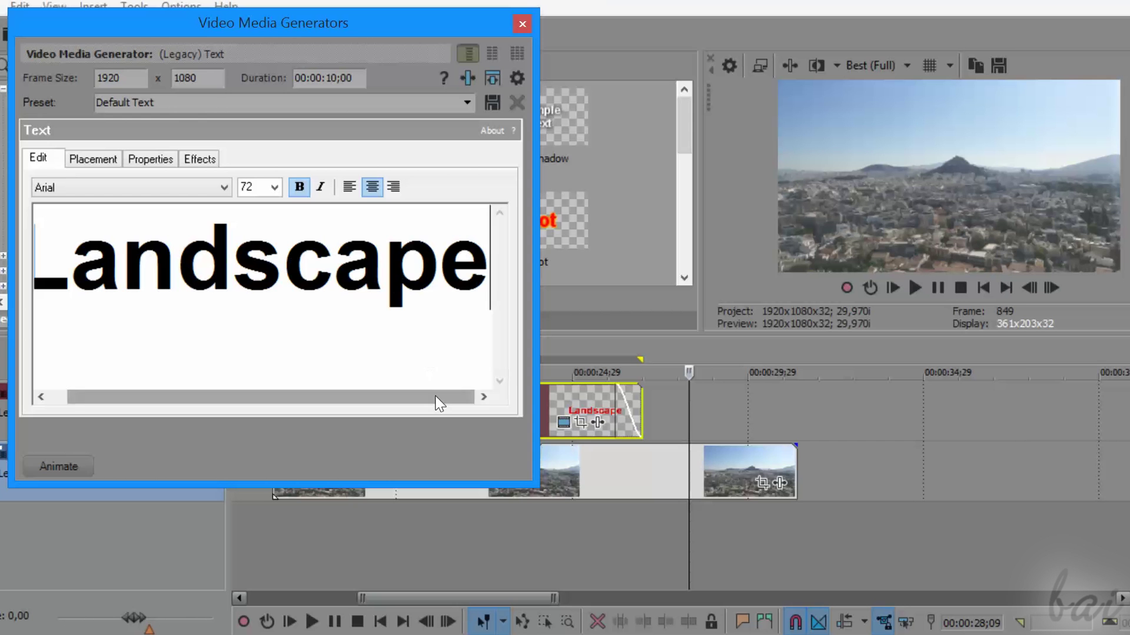
pyautogui.moveTo(436, 397); pyautogui.dragTo(417, 398)
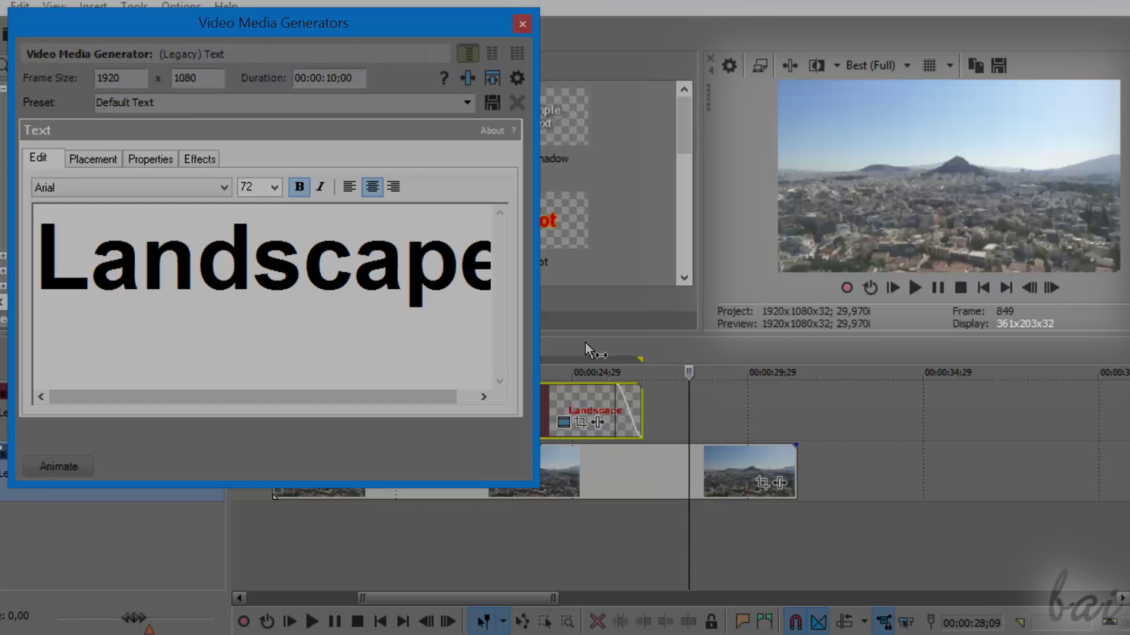
pyautogui.click(585, 342)
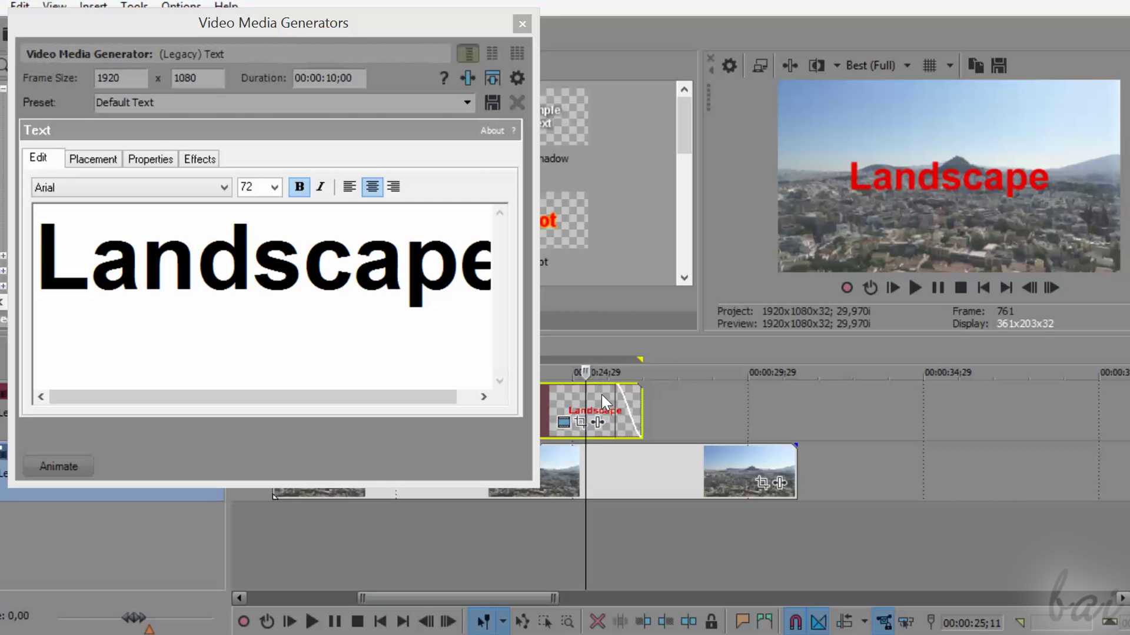
pyautogui.click(590, 353)
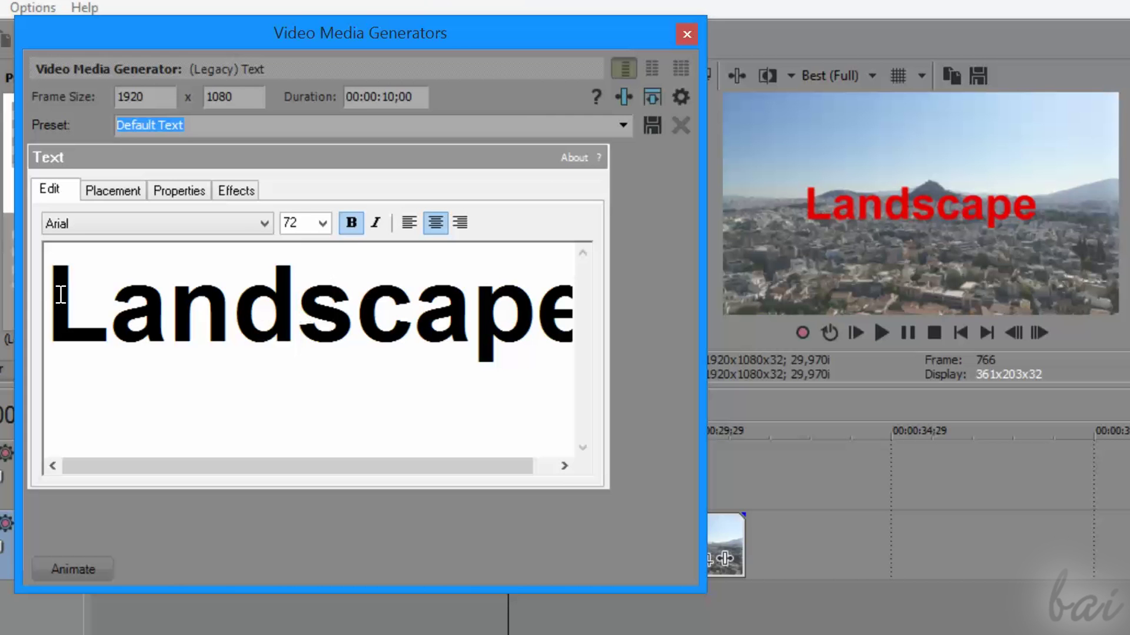
pyautogui.click(352, 222)
pyautogui.click(352, 222)
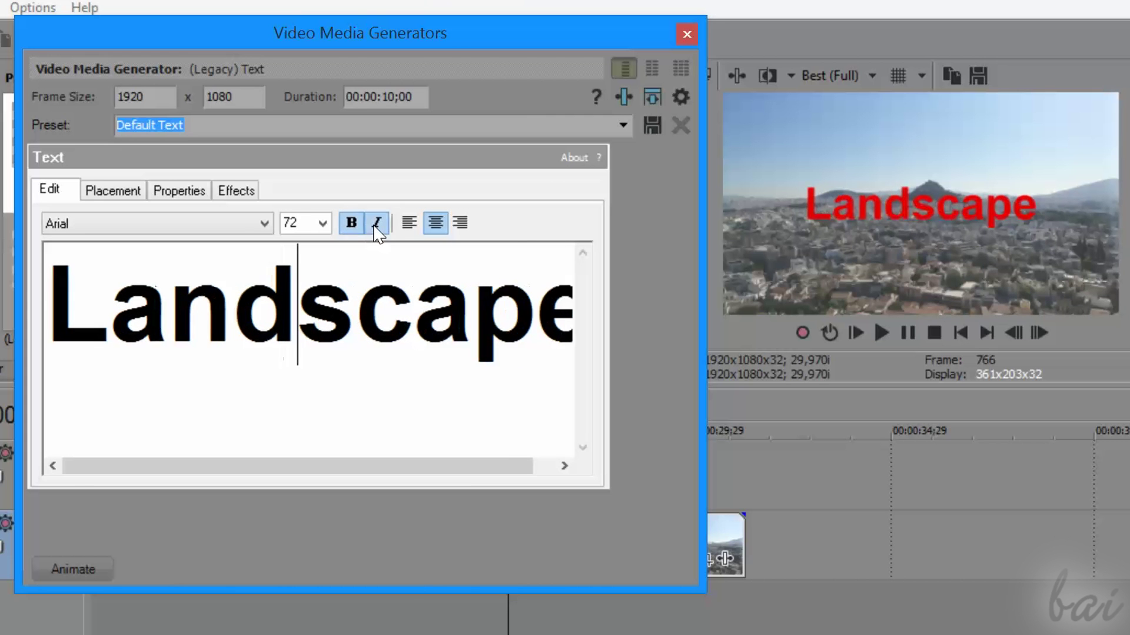
pyautogui.click(375, 224)
pyautogui.click(375, 224)
# - Try Beesknees ITC, then set Berlin Sans FB Demi and shrink 'Land' to size 26
pyautogui.click(263, 224)
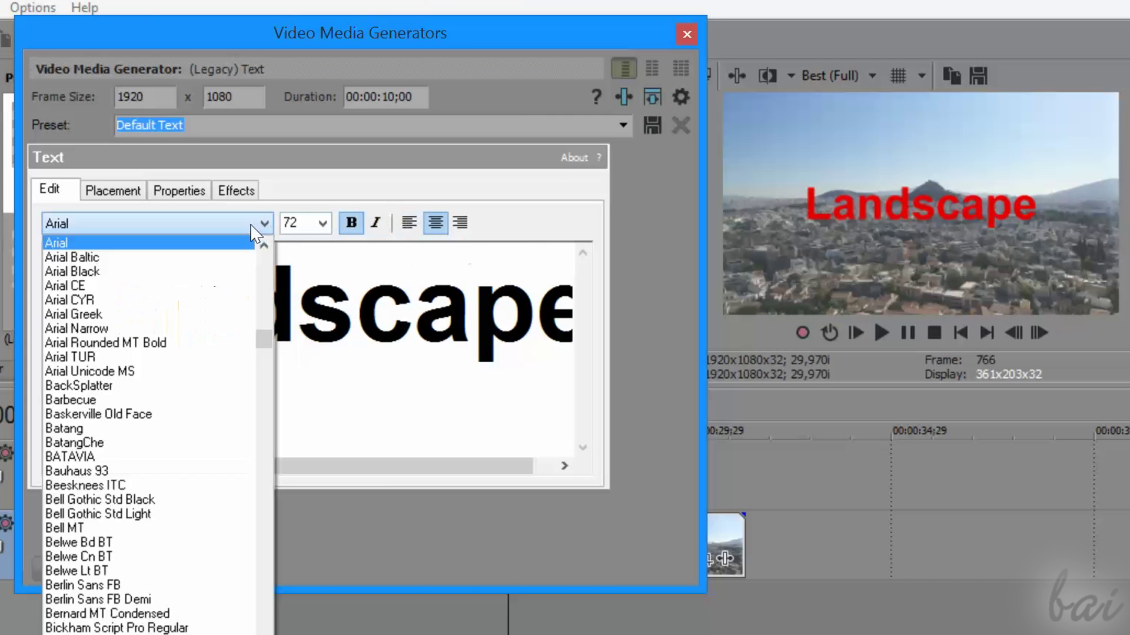
pyautogui.click(179, 485)
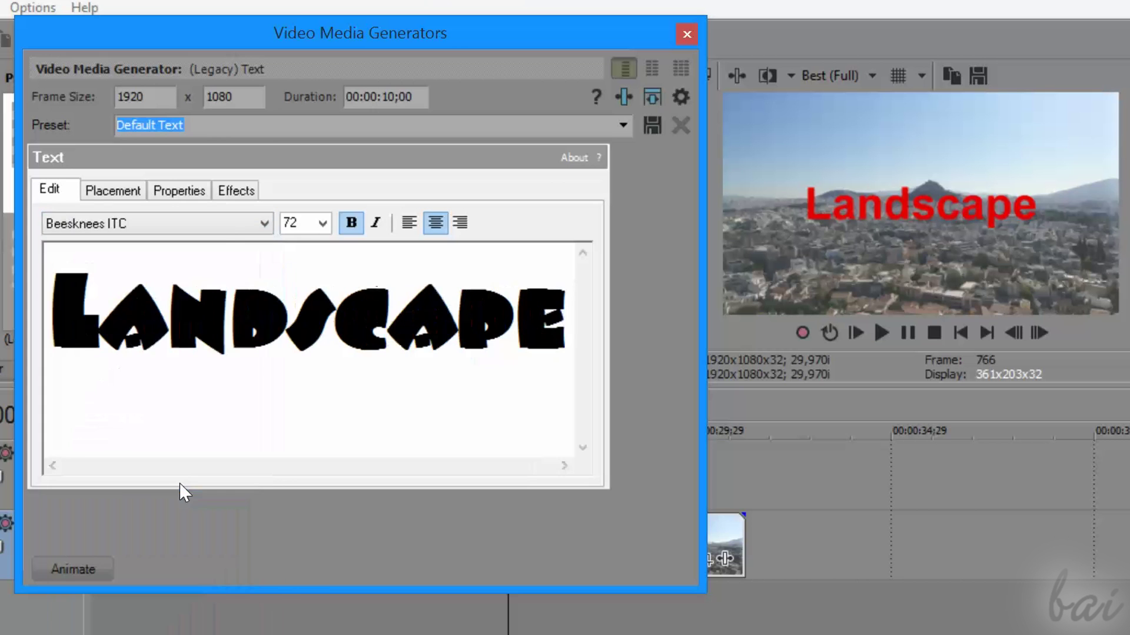
pyautogui.click(229, 227)
pyautogui.click(98, 358)
pyautogui.moveTo(51, 293); pyautogui.dragTo(356, 274)
pyautogui.click(322, 223)
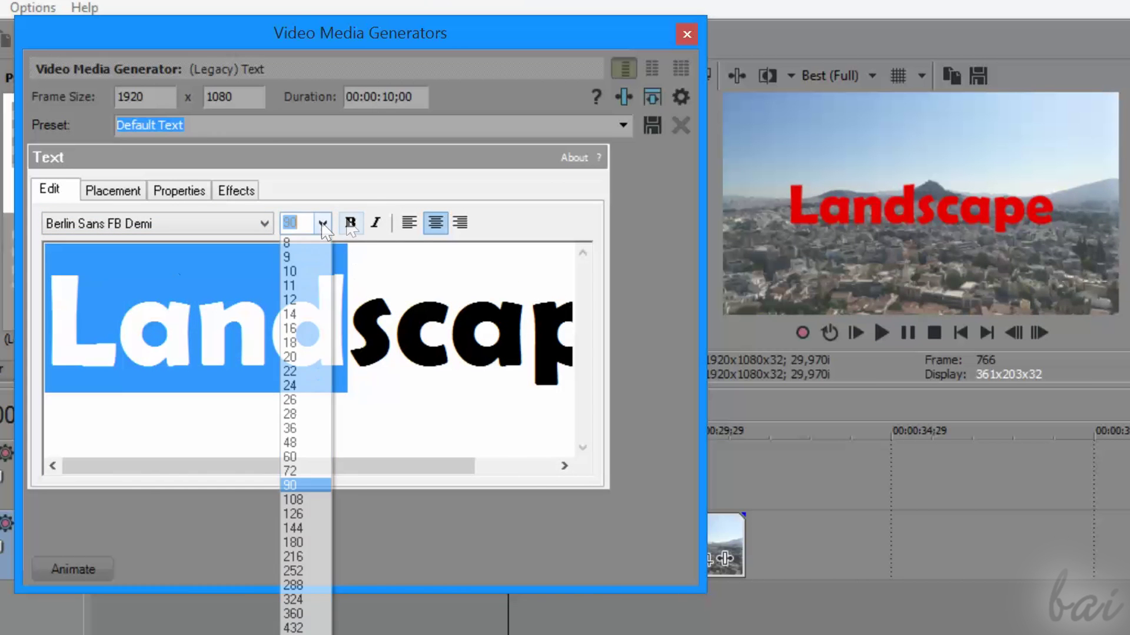
pyautogui.click(303, 400)
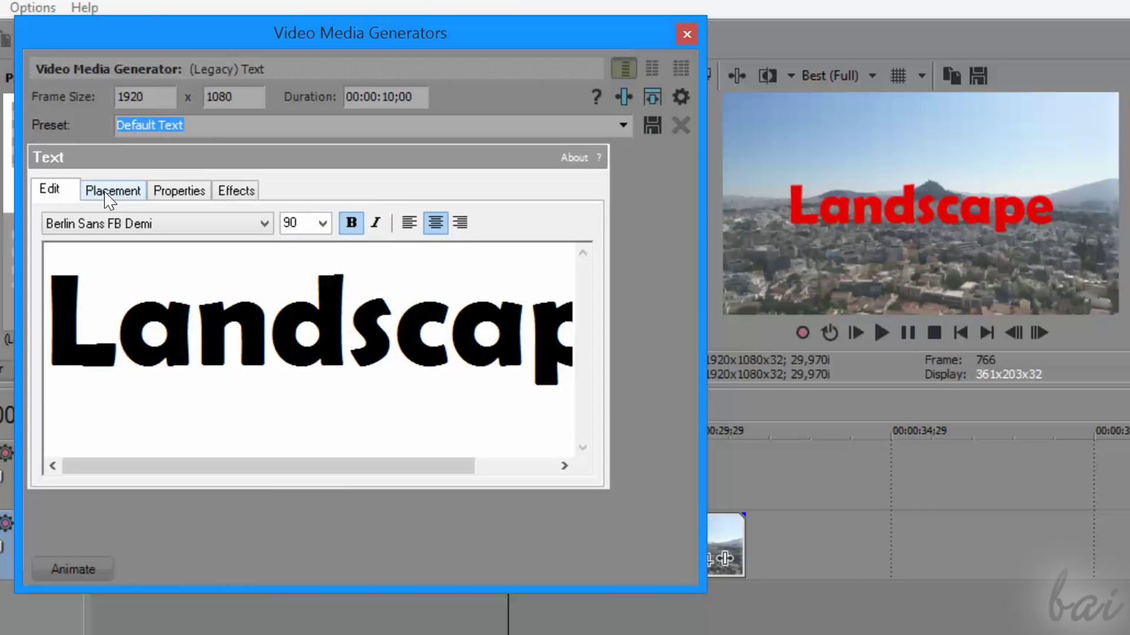
# - Drag the Landscape title around, then return it to the centre at X and Y 0,000
pyautogui.click(110, 193)
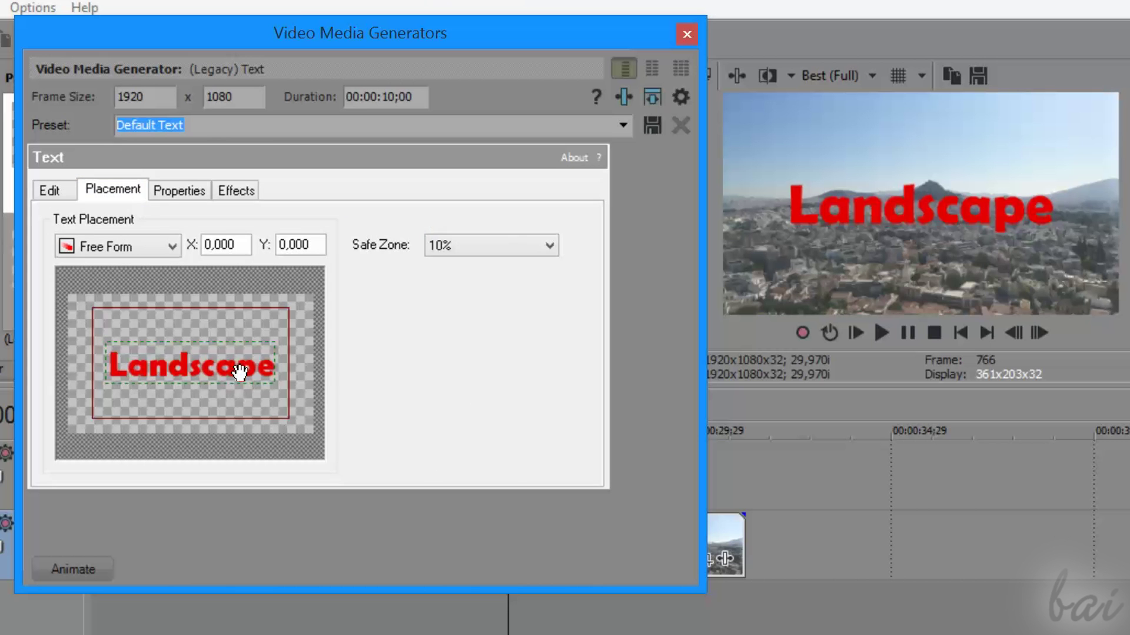
pyautogui.moveTo(202, 377)
pyautogui.mouseDown()
pyautogui.moveTo(191, 321)
pyautogui.moveTo(216, 345)
pyautogui.moveTo(203, 376)
pyautogui.mouseUp()
pyautogui.moveTo(234, 245); pyautogui.dragTo(224, 246)
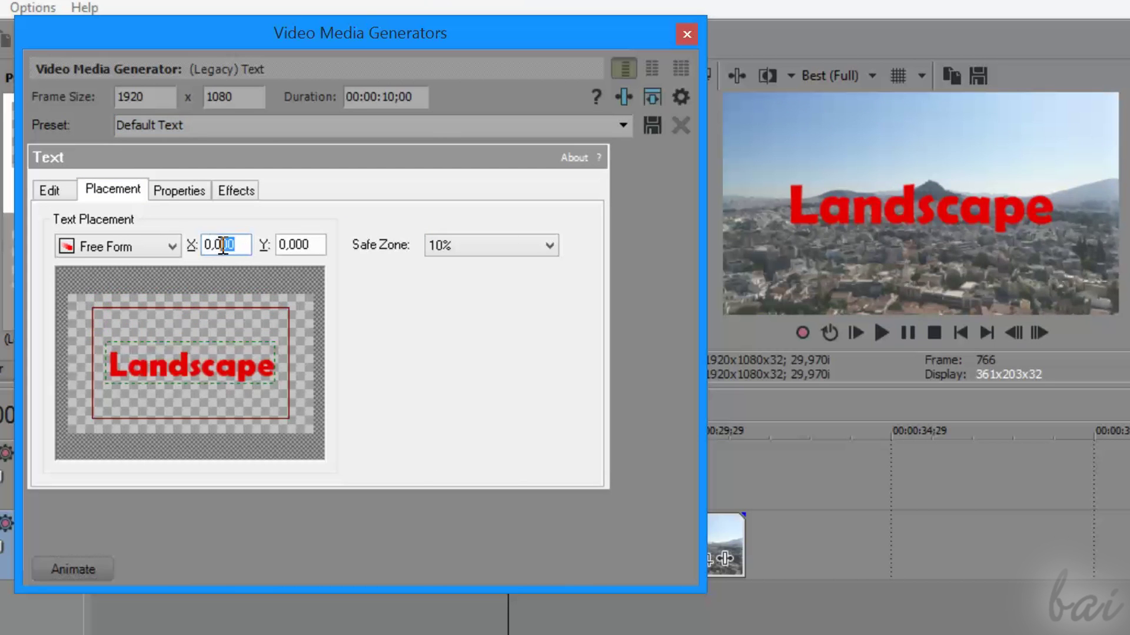
pyautogui.write('5')
pyautogui.write('50')
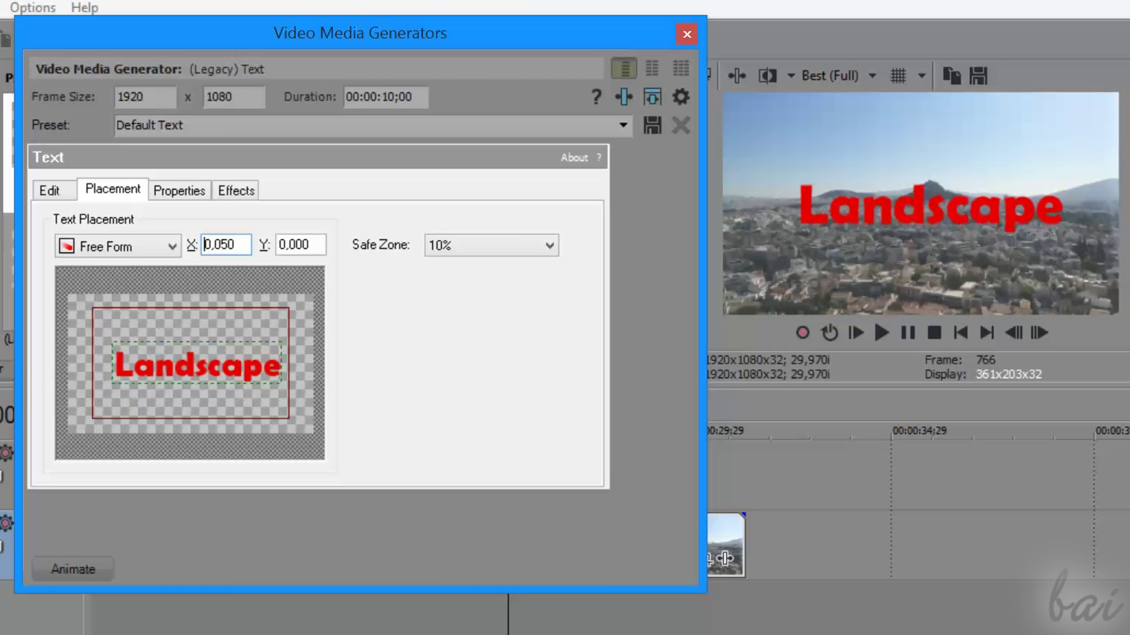
pyautogui.press('Tab')
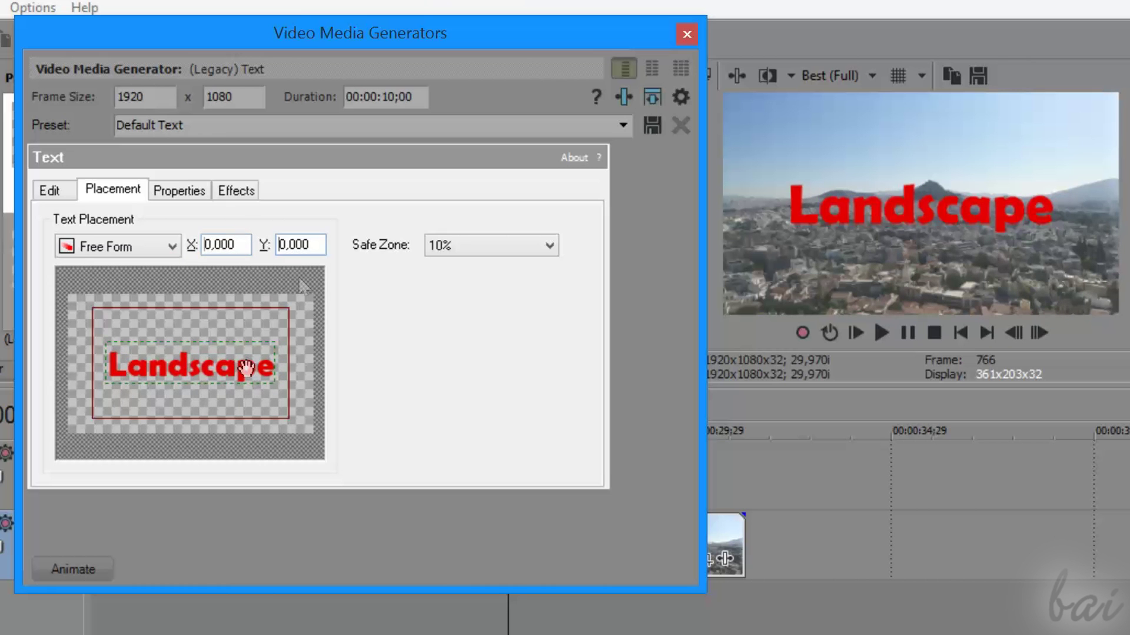
# - Try green, red and orange-yellow text colours, plus background opacity and text transparency
pyautogui.click(196, 197)
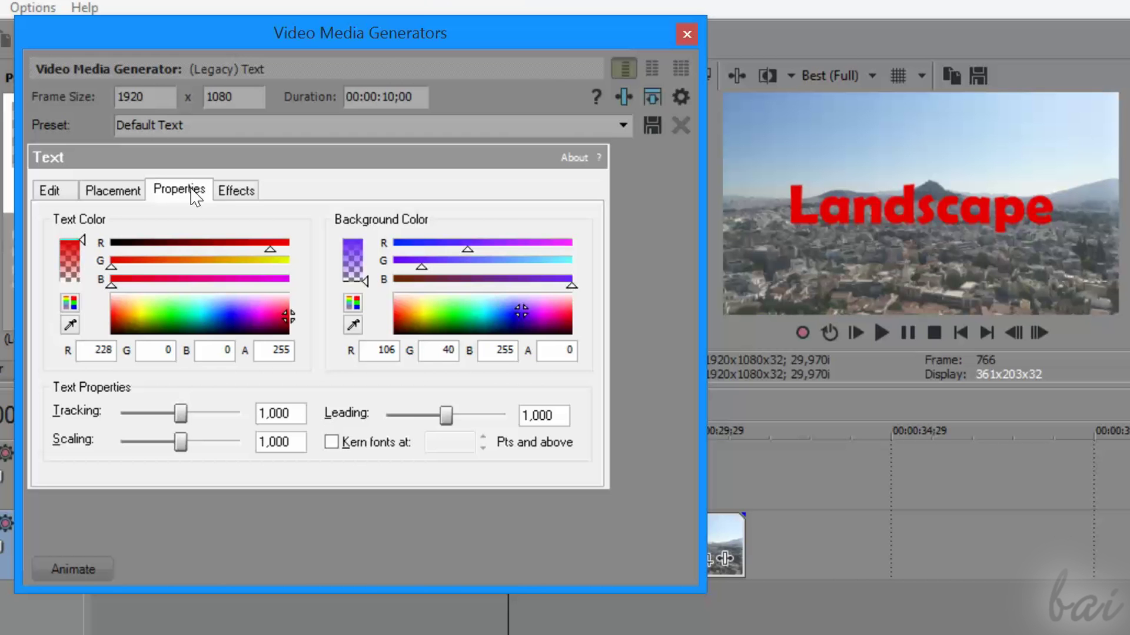
pyautogui.moveTo(268, 305); pyautogui.dragTo(155, 307)
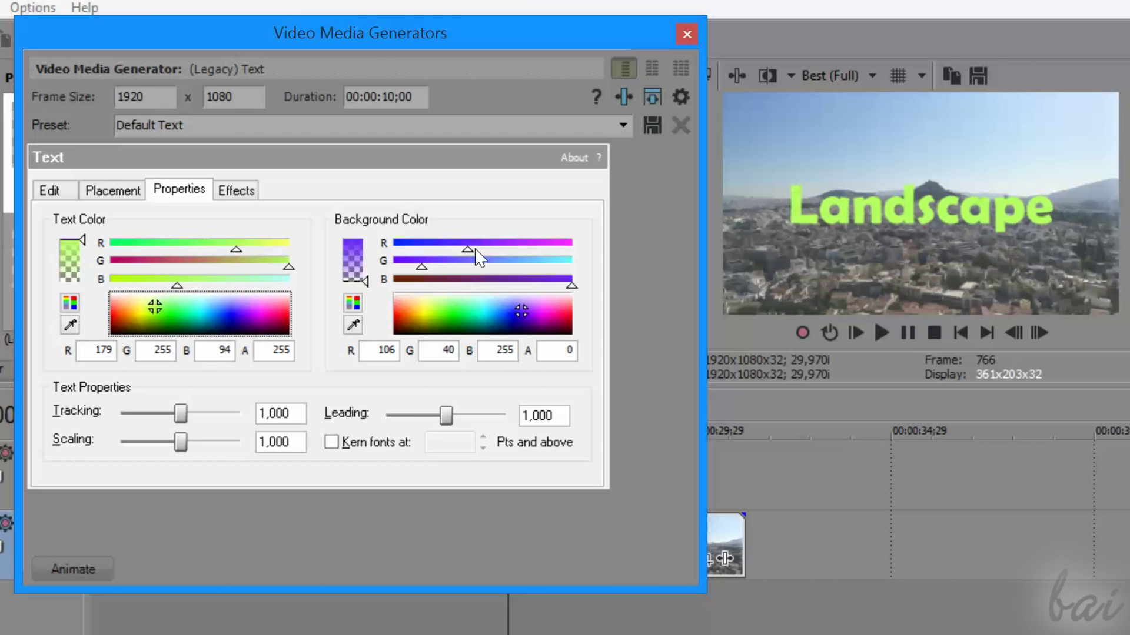
pyautogui.moveTo(367, 274); pyautogui.dragTo(368, 297)
pyautogui.moveTo(185, 421)
pyautogui.mouseDown()
pyautogui.moveTo(174, 419)
pyautogui.moveTo(186, 419)
pyautogui.mouseUp()
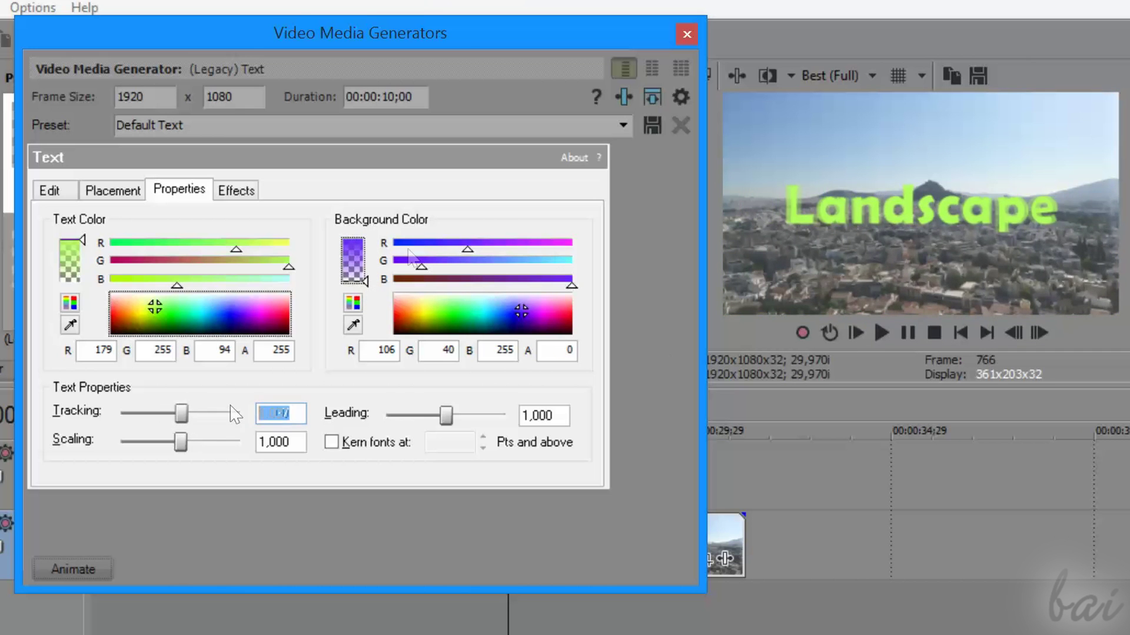
pyautogui.click(186, 313)
pyautogui.moveTo(186, 313); pyautogui.dragTo(291, 318)
pyautogui.moveTo(114, 270); pyautogui.dragTo(89, 219)
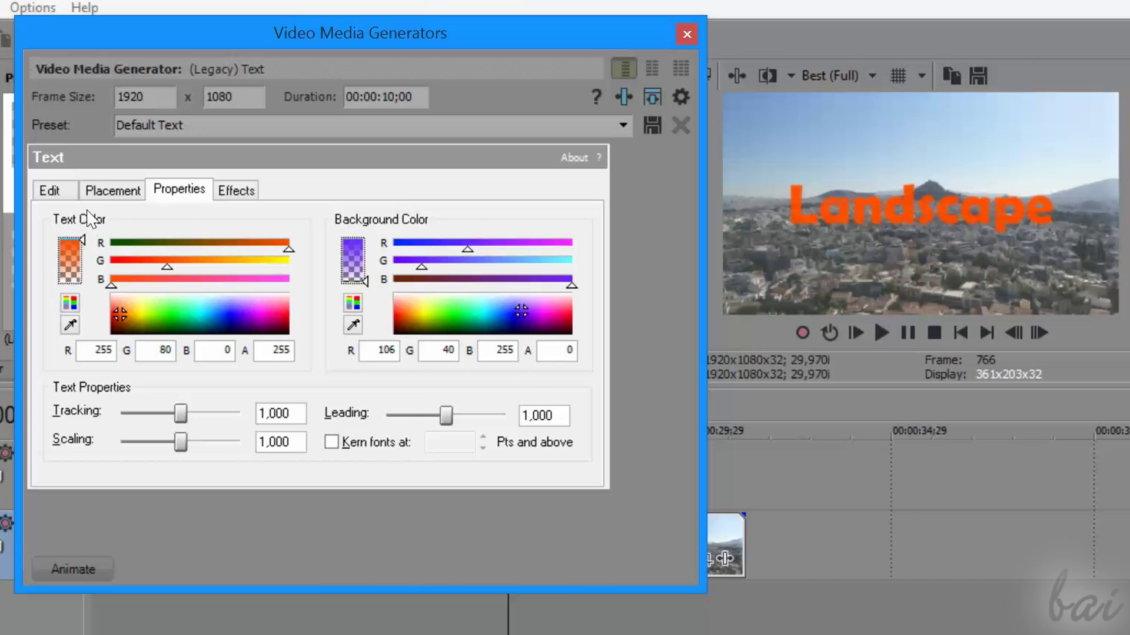
pyautogui.moveTo(86, 259); pyautogui.dragTo(77, 299)
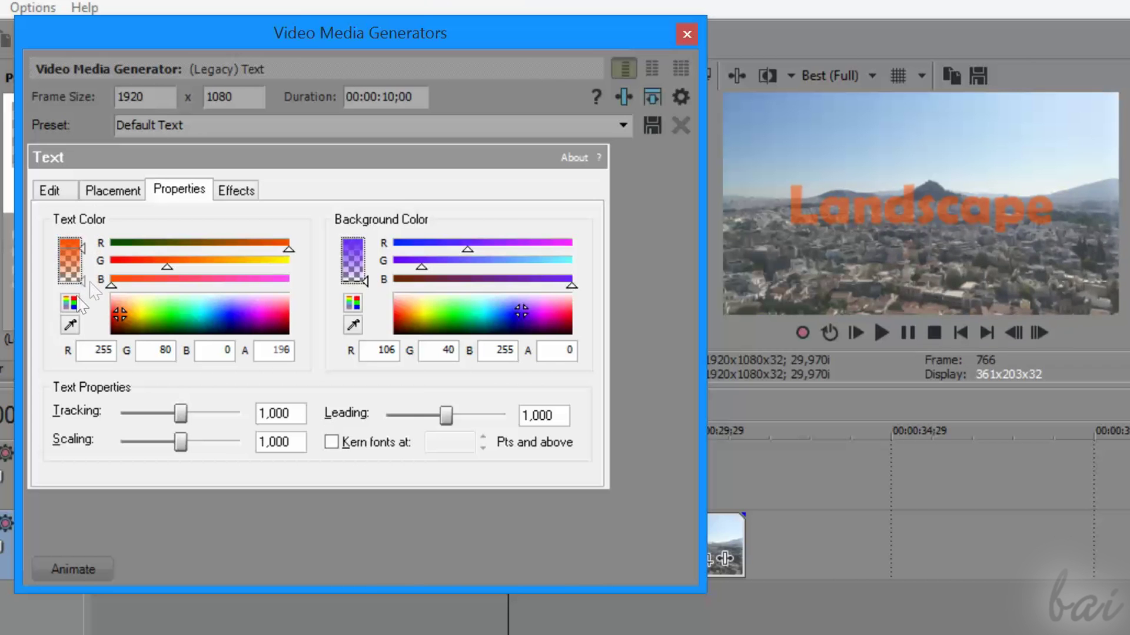
# - Switch the colour readout between HSL and RGB, then eyedropper red from the preview as text colour
pyautogui.click(70, 303)
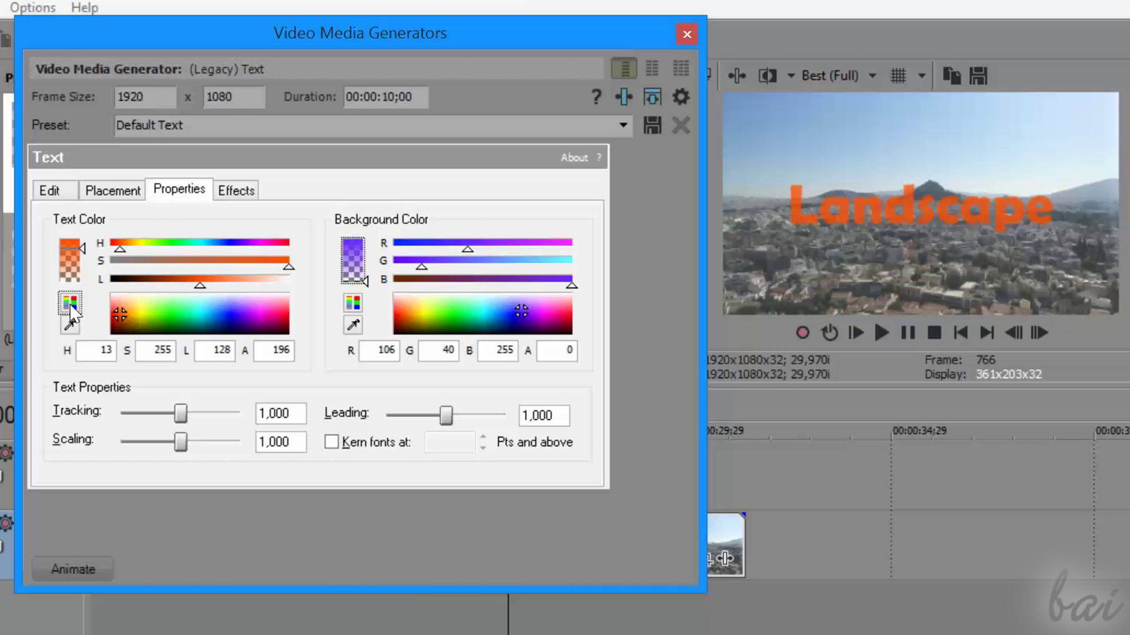
pyautogui.click(70, 303)
pyautogui.click(70, 303)
pyautogui.click(70, 304)
pyautogui.click(71, 325)
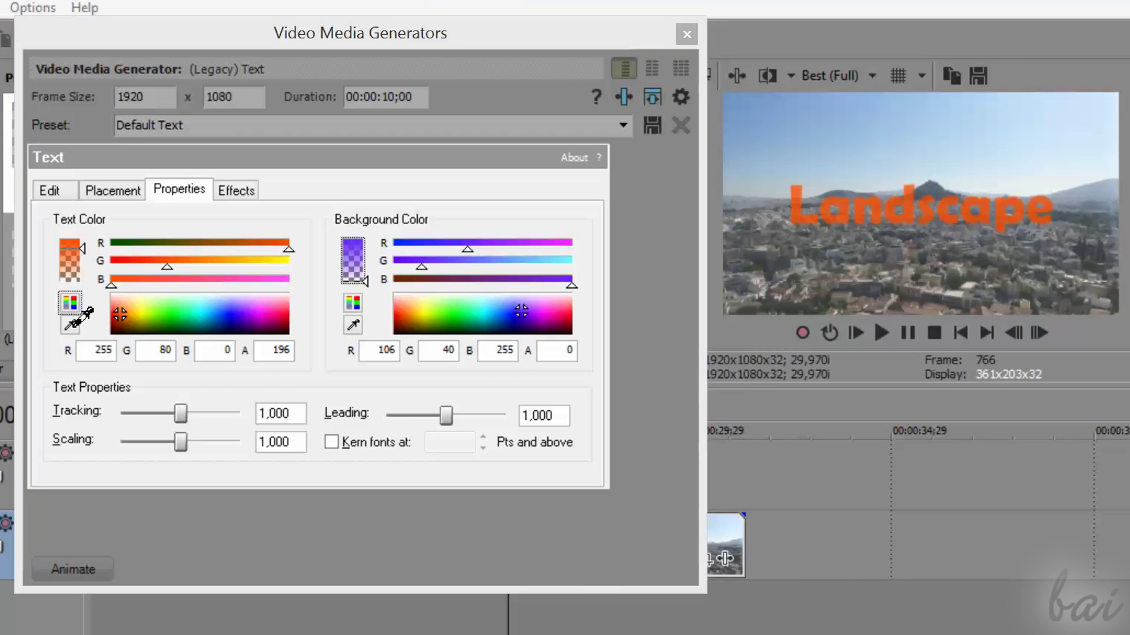
pyautogui.click(769, 120)
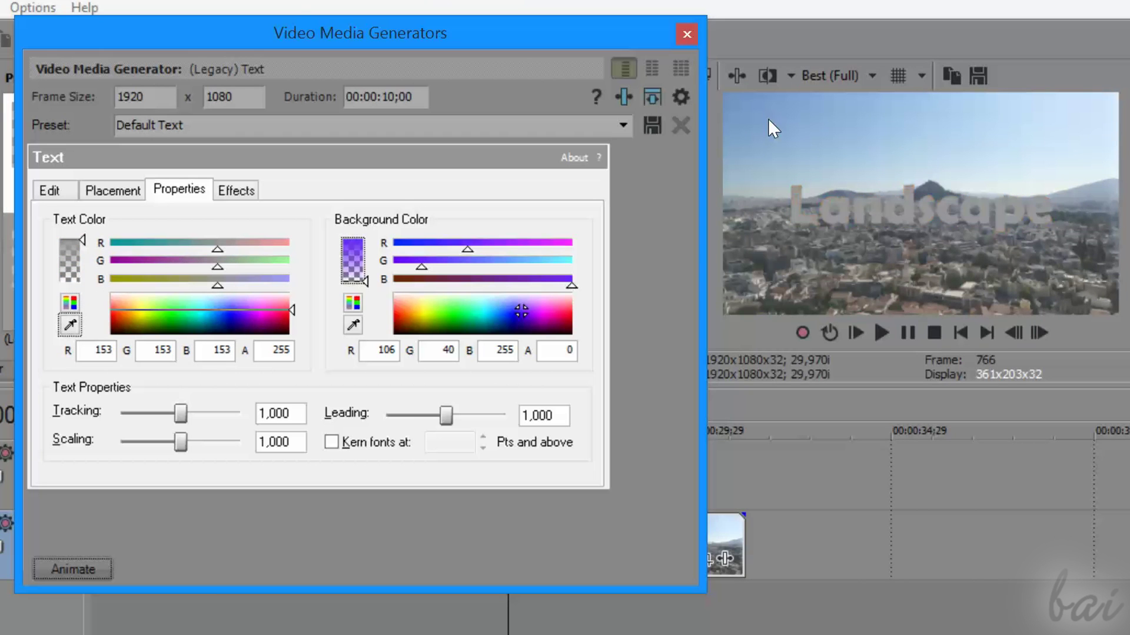
pyautogui.click(70, 324)
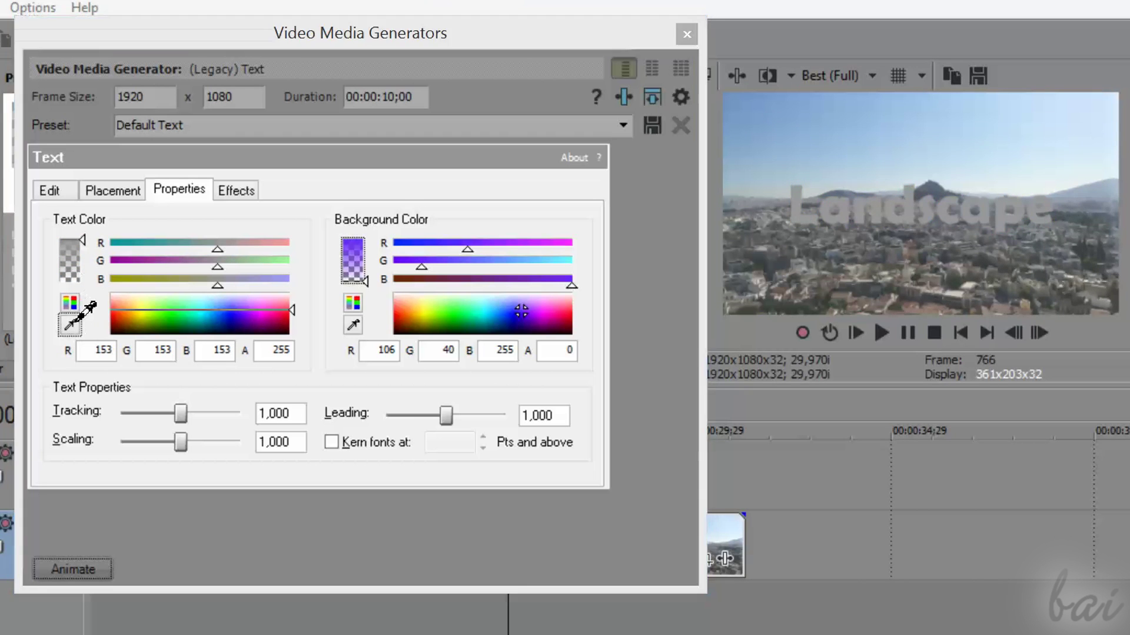
pyautogui.click(1111, 168)
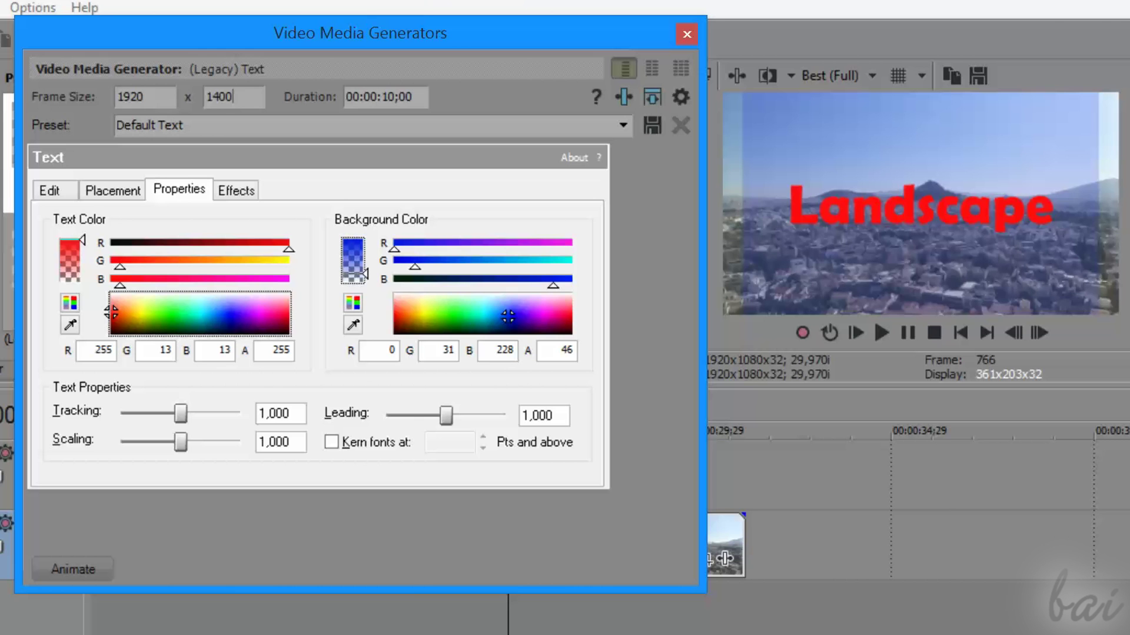
# - Apply frame height 1400, then set tracking 1,148, scaling 0,851 and leading about 0,740
pyautogui.press('Return')
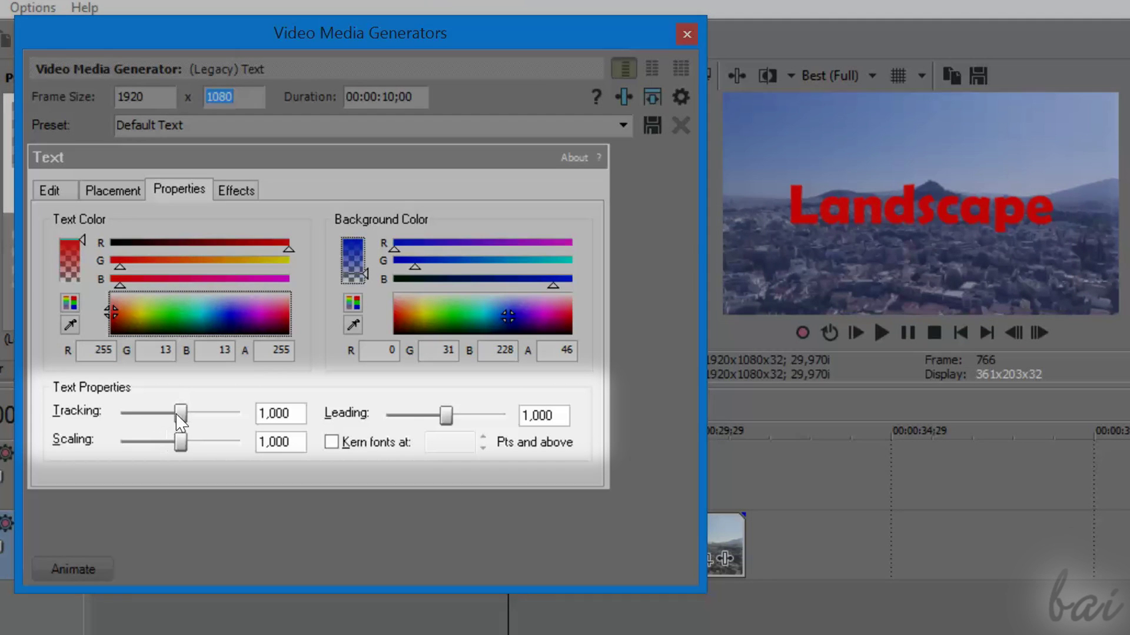
pyautogui.moveTo(183, 421); pyautogui.dragTo(175, 457)
pyautogui.moveTo(451, 419)
pyautogui.mouseDown()
pyautogui.moveTo(391, 414)
pyautogui.moveTo(458, 413)
pyautogui.moveTo(439, 419)
pyautogui.mouseUp()
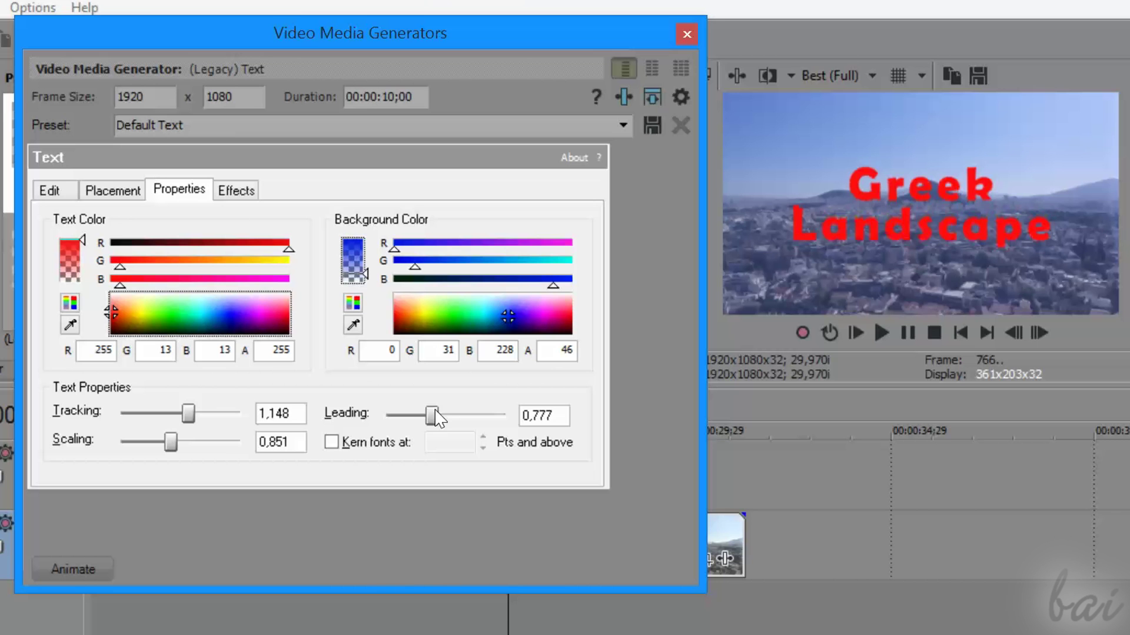
# - Try a softer yellow outline at thickness 0,518 with feathering, then switch the outline off
pyautogui.click(237, 194)
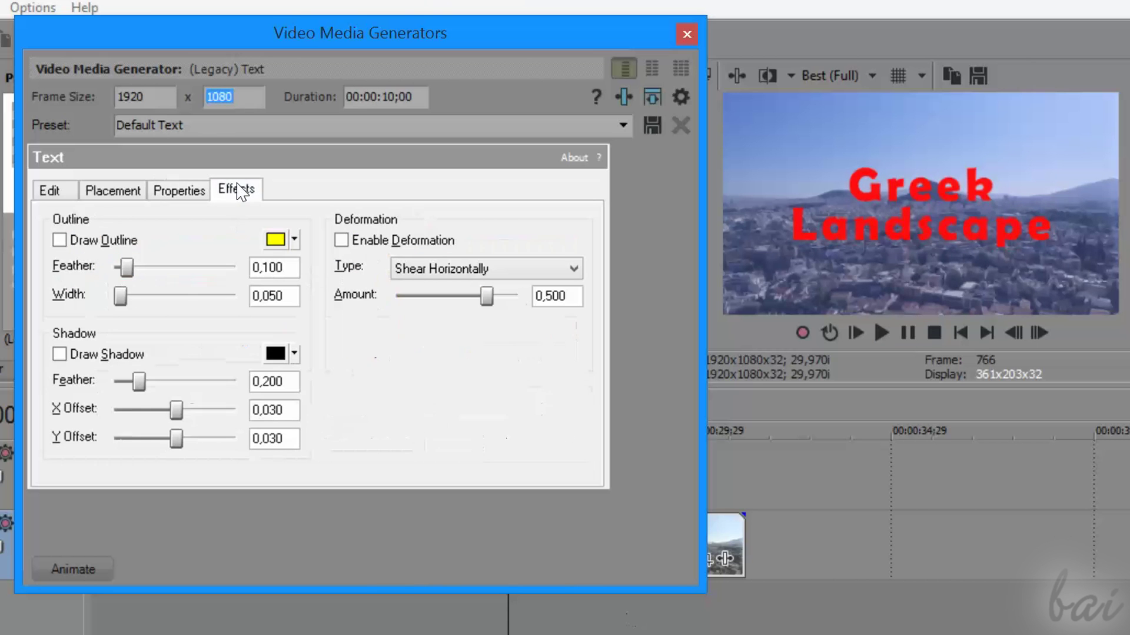
pyautogui.click(296, 241)
pyautogui.click(310, 346)
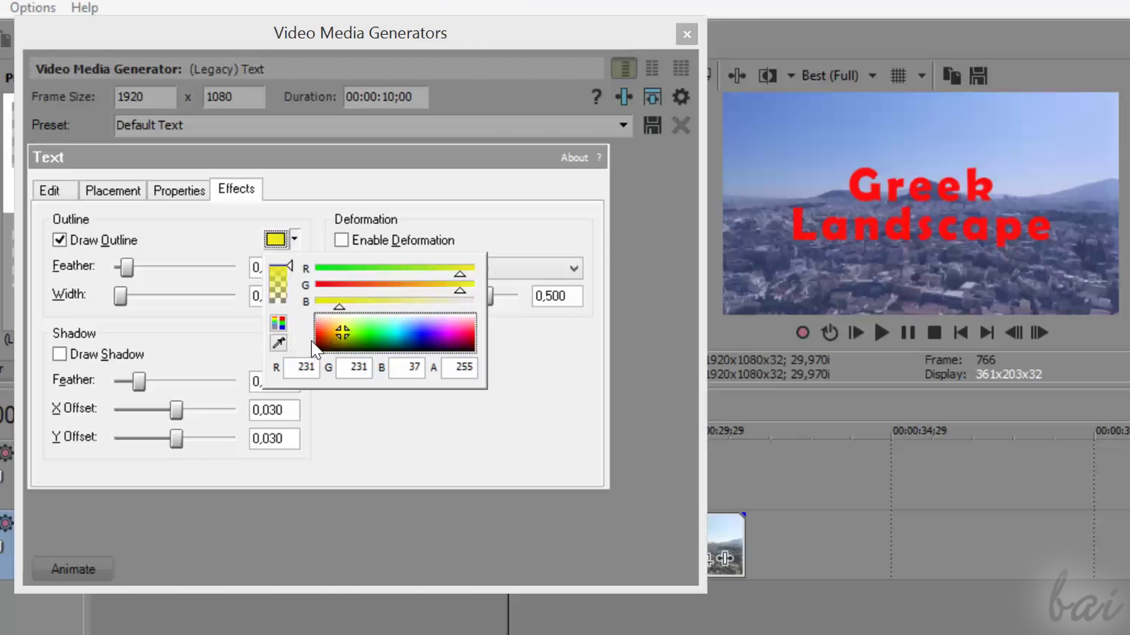
pyautogui.click(358, 432)
pyautogui.moveTo(121, 296); pyautogui.dragTo(186, 314)
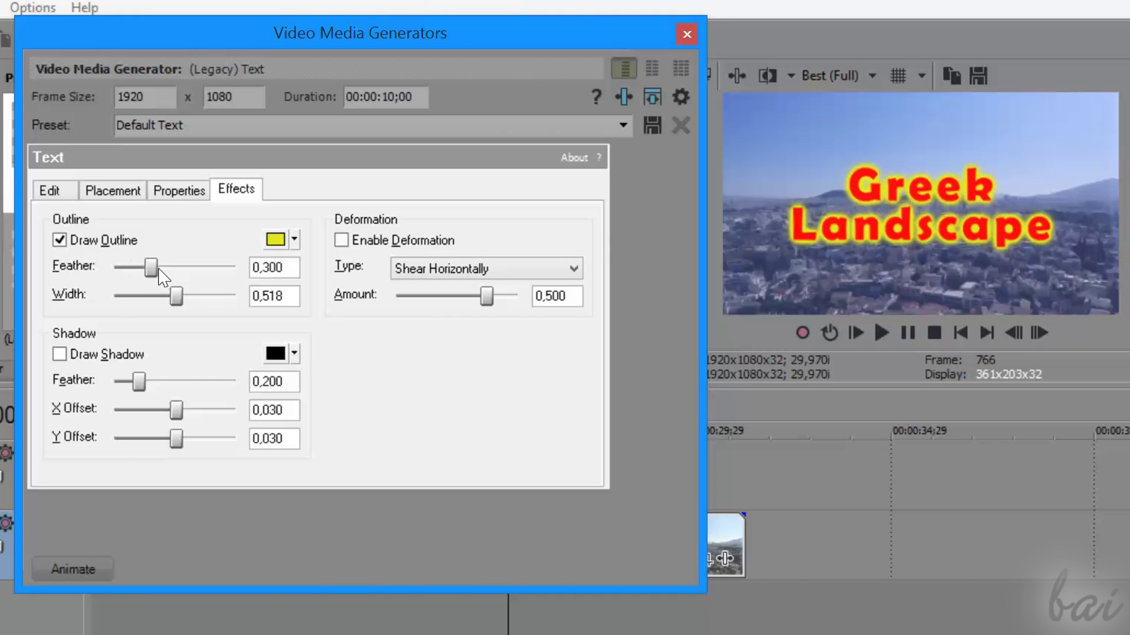
pyautogui.moveTo(159, 269)
pyautogui.mouseDown()
pyautogui.moveTo(215, 293)
pyautogui.moveTo(141, 284)
pyautogui.moveTo(189, 300)
pyautogui.mouseUp()
pyautogui.click(59, 240)
# - Try a drop shadow shifted right with softened edges, then turn it off
pyautogui.click(59, 354)
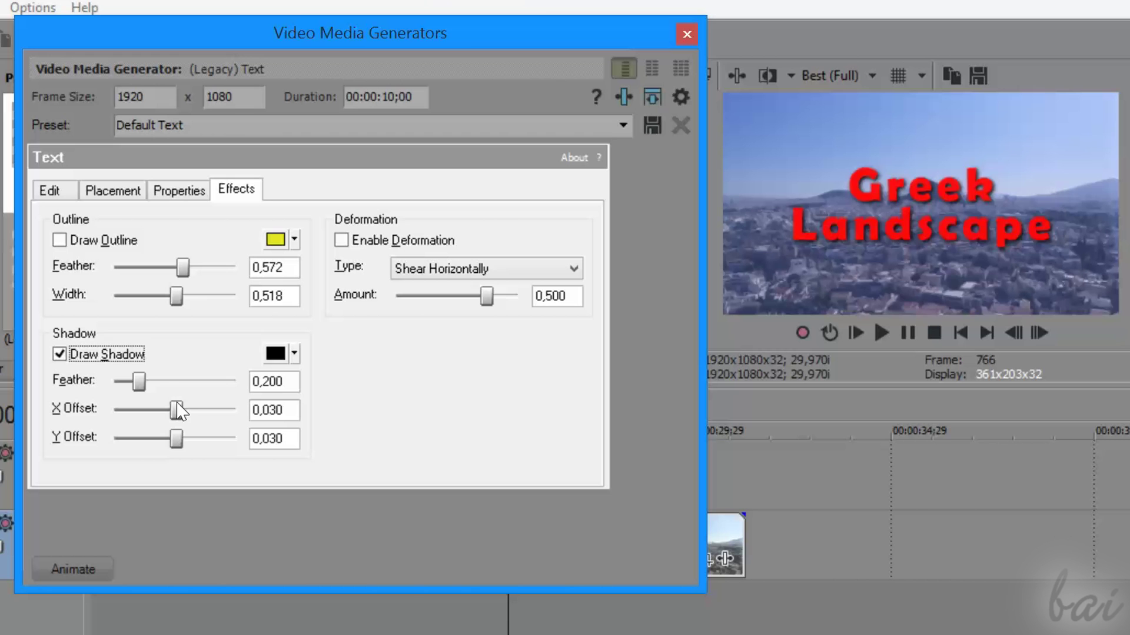
pyautogui.moveTo(179, 410); pyautogui.dragTo(189, 447)
pyautogui.moveTo(163, 389)
pyautogui.mouseDown()
pyautogui.moveTo(204, 392)
pyautogui.moveTo(146, 395)
pyautogui.moveTo(153, 405)
pyautogui.mouseUp()
pyautogui.click(58, 354)
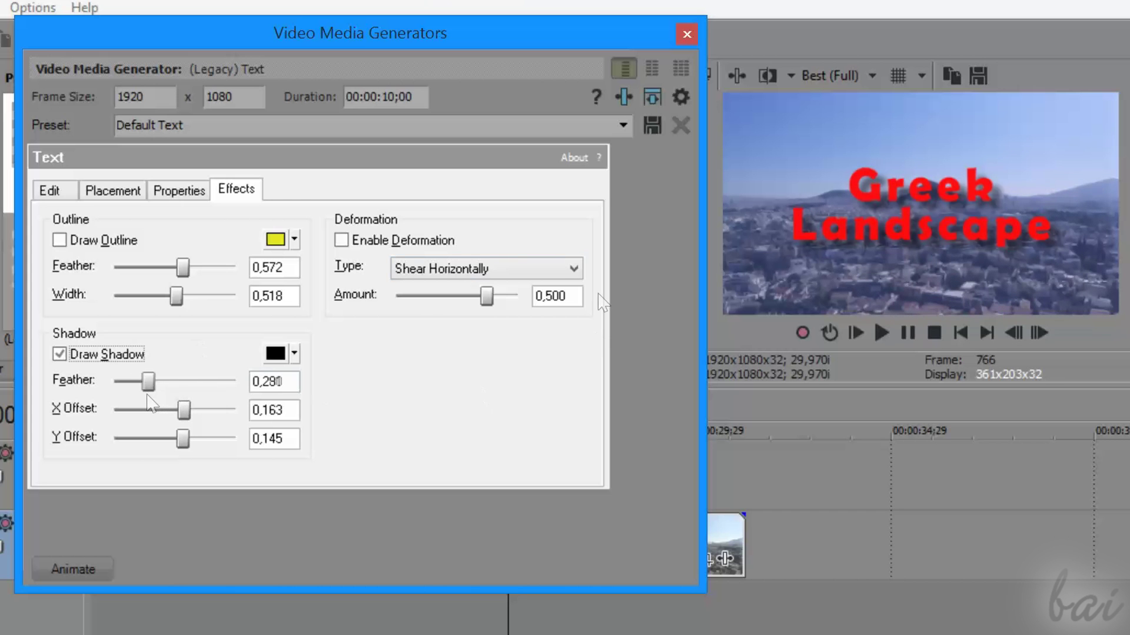
# - Try a reduced vertical shear deformation and leave the yellow outline off
pyautogui.click(512, 269)
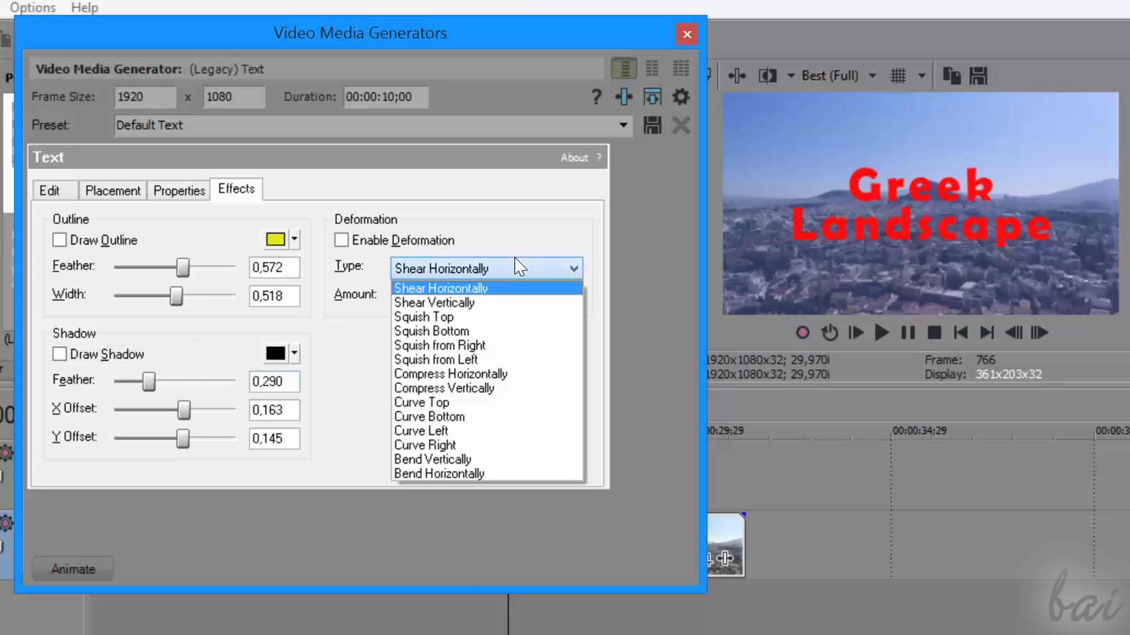
pyautogui.click(487, 303)
pyautogui.moveTo(487, 300)
pyautogui.mouseDown()
pyautogui.moveTo(422, 313)
pyautogui.moveTo(468, 315)
pyautogui.moveTo(471, 304)
pyautogui.mouseUp()
pyautogui.click(60, 240)
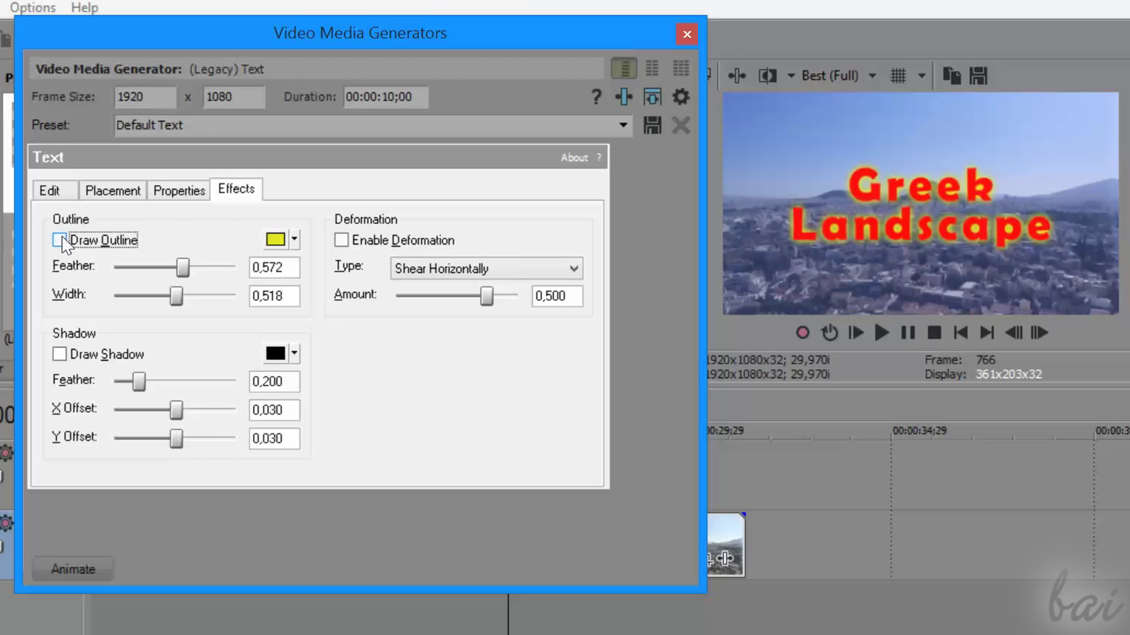
pyautogui.click(59, 240)
pyautogui.click(59, 240)
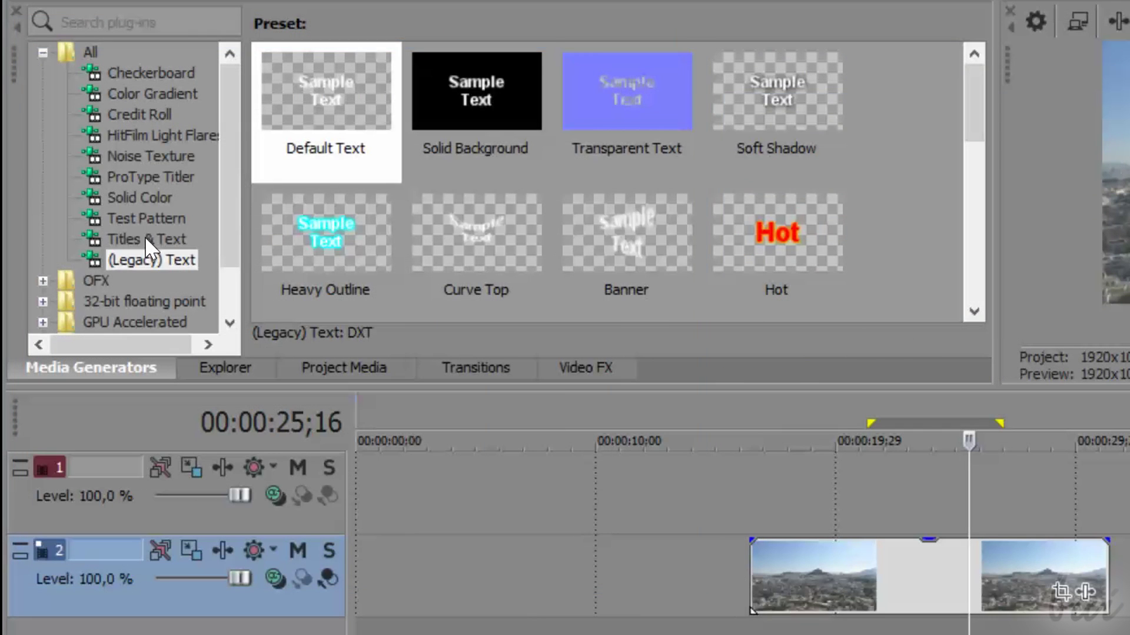
# - Add the Bounce Titles & Text preset to the timeline and retype its text as Landscape
pyautogui.click(146, 238)
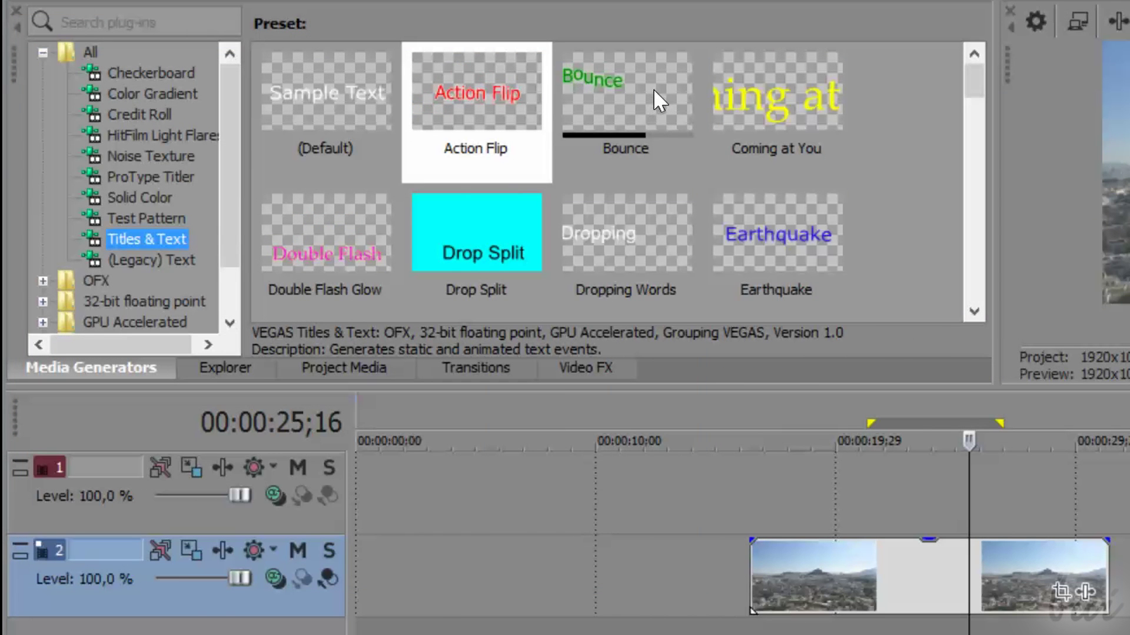
pyautogui.moveTo(653, 88); pyautogui.dragTo(817, 485)
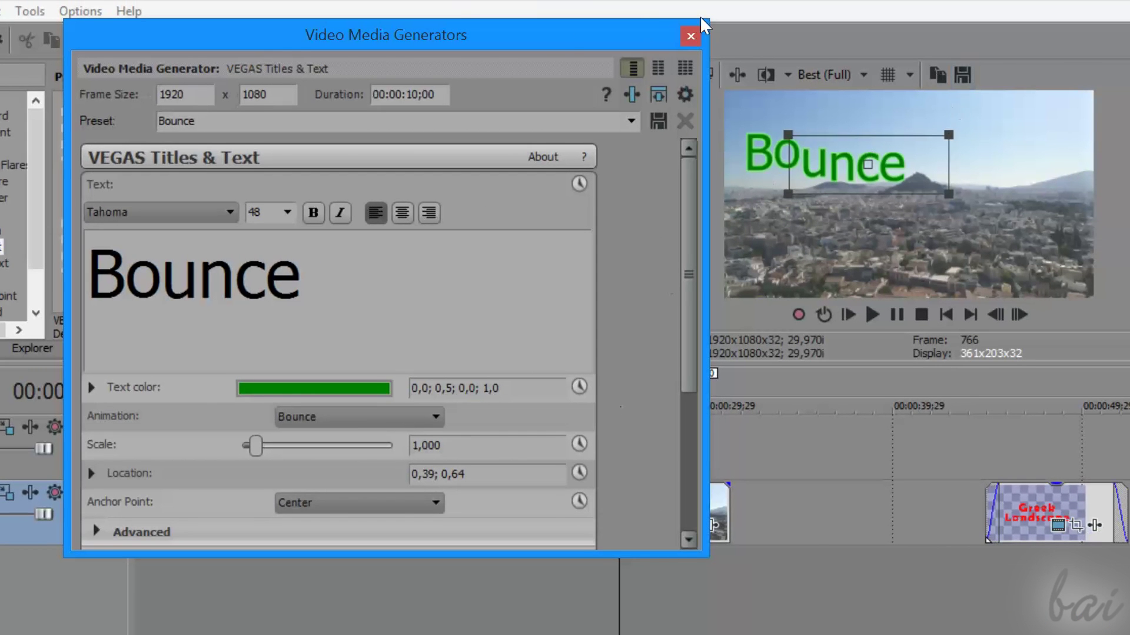
pyautogui.moveTo(696, 19); pyautogui.dragTo(630, 15)
pyautogui.moveTo(502, 29); pyautogui.dragTo(503, 30)
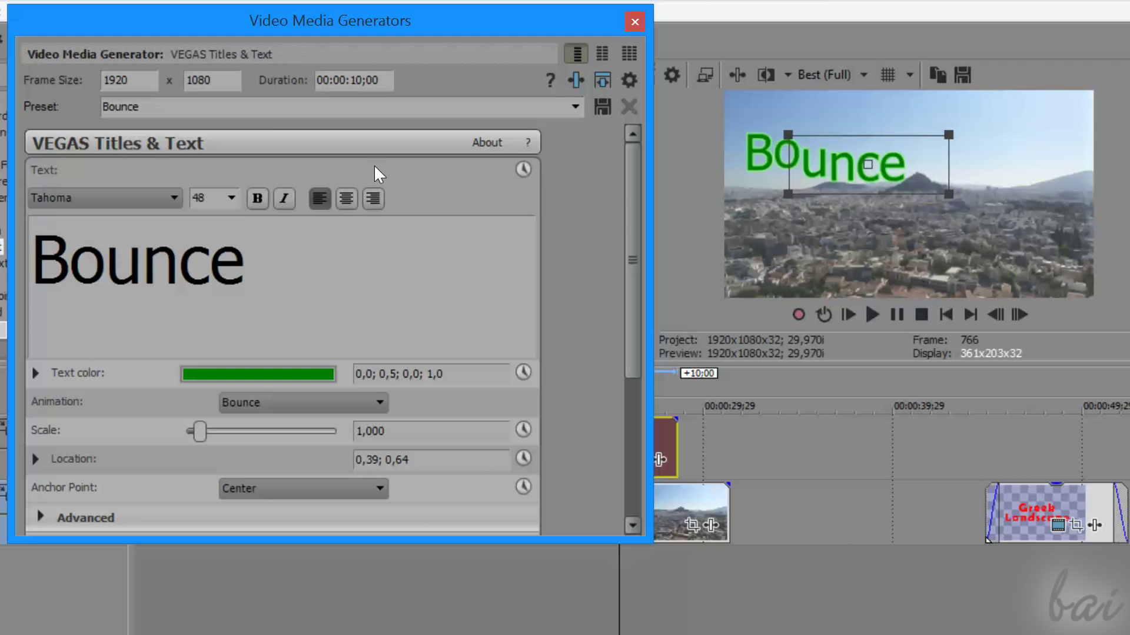
pyautogui.moveTo(259, 265); pyautogui.dragTo(40, 244)
pyautogui.write('Landscape')
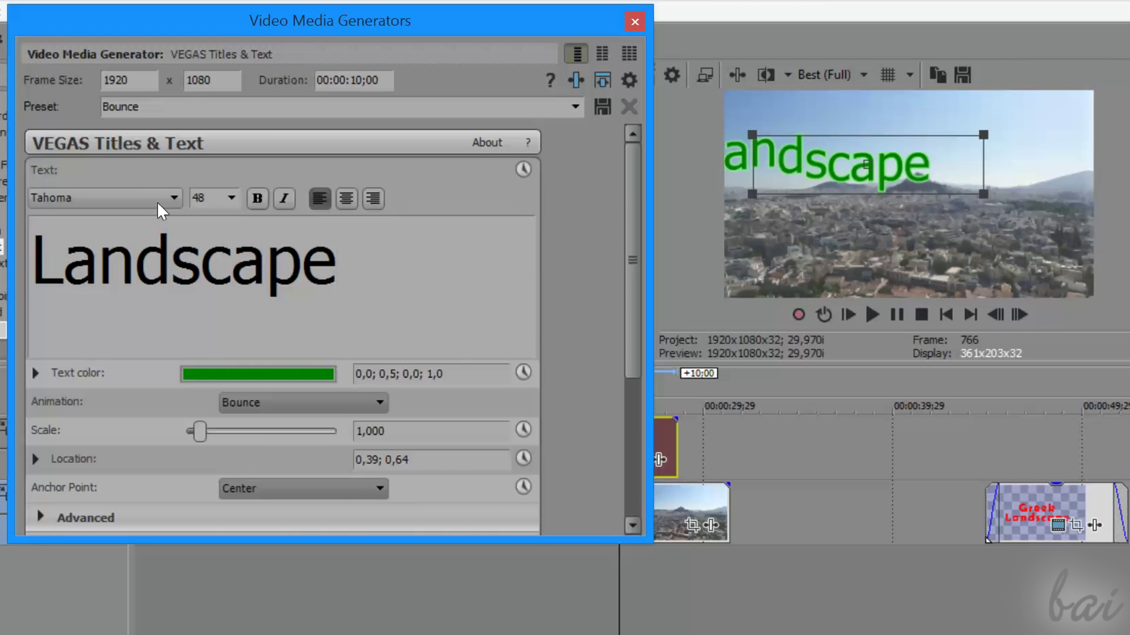
# - Make the Landscape text blue, scale it to 1,245, and set location 0,52; 0,51
pyautogui.click(665, 388)
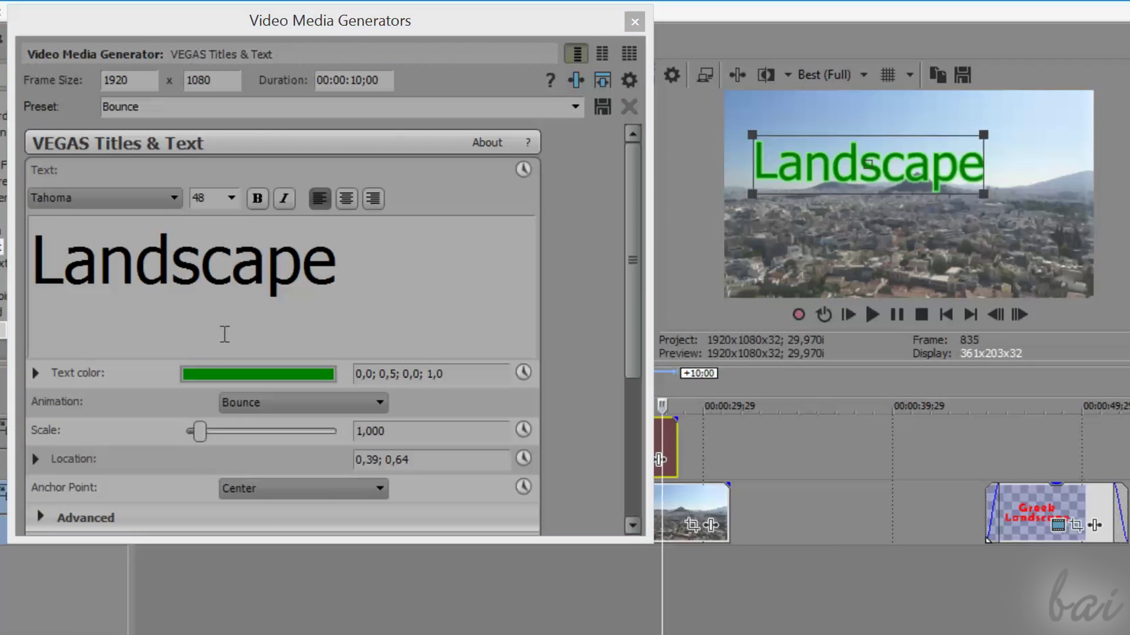
pyautogui.click(245, 374)
pyautogui.moveTo(252, 518)
pyautogui.mouseDown()
pyautogui.moveTo(263, 612)
pyautogui.moveTo(214, 580)
pyautogui.moveTo(153, 464)
pyautogui.moveTo(130, 446)
pyautogui.mouseUp()
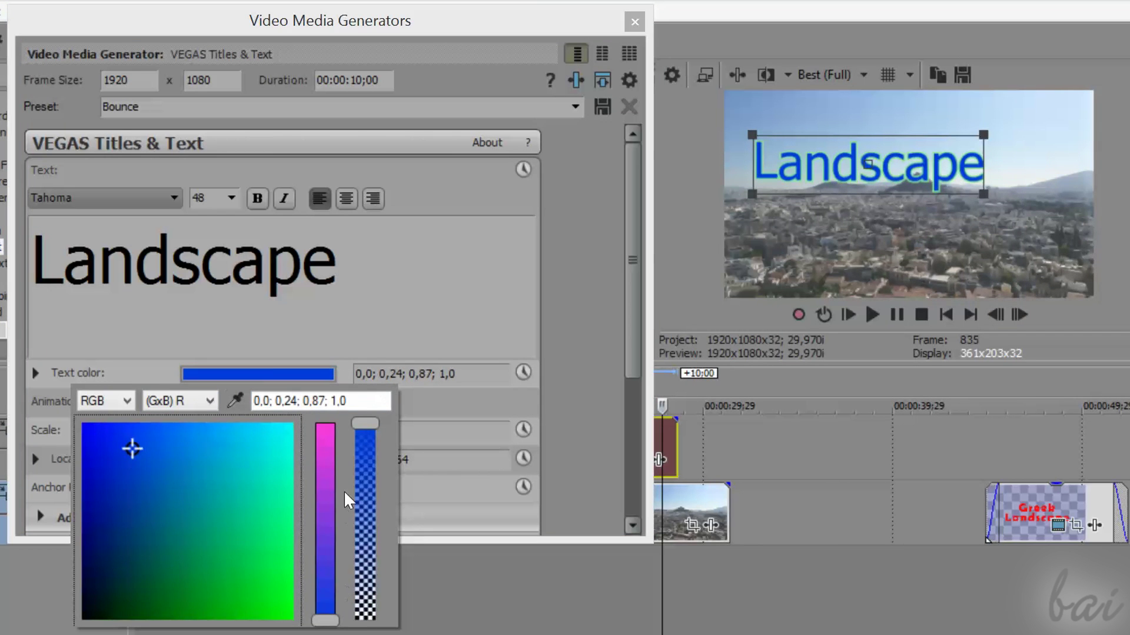
pyautogui.click(383, 312)
pyautogui.moveTo(199, 432)
pyautogui.mouseDown()
pyautogui.moveTo(217, 434)
pyautogui.moveTo(200, 436)
pyautogui.mouseUp()
pyautogui.click(35, 458)
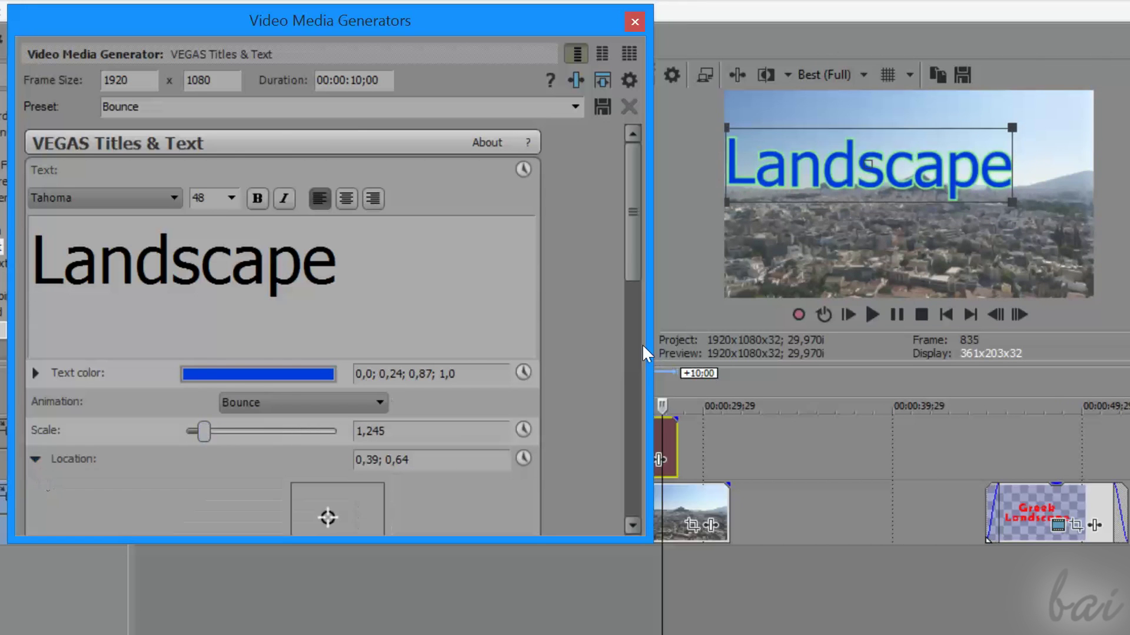
pyautogui.scroll(-2, 328, 517)
pyautogui.moveTo(329, 426); pyautogui.dragTo(339, 431)
# - Give the title a mostly transparent blue background
pyautogui.click(35, 364)
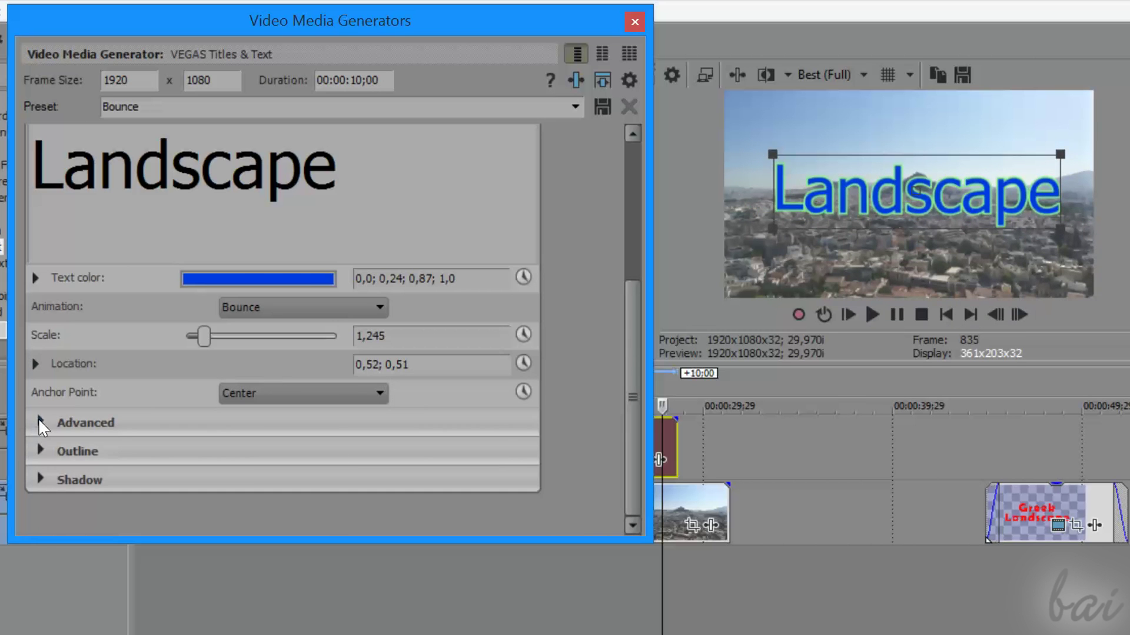
pyautogui.click(40, 422)
pyautogui.moveTo(634, 318); pyautogui.dragTo(632, 383)
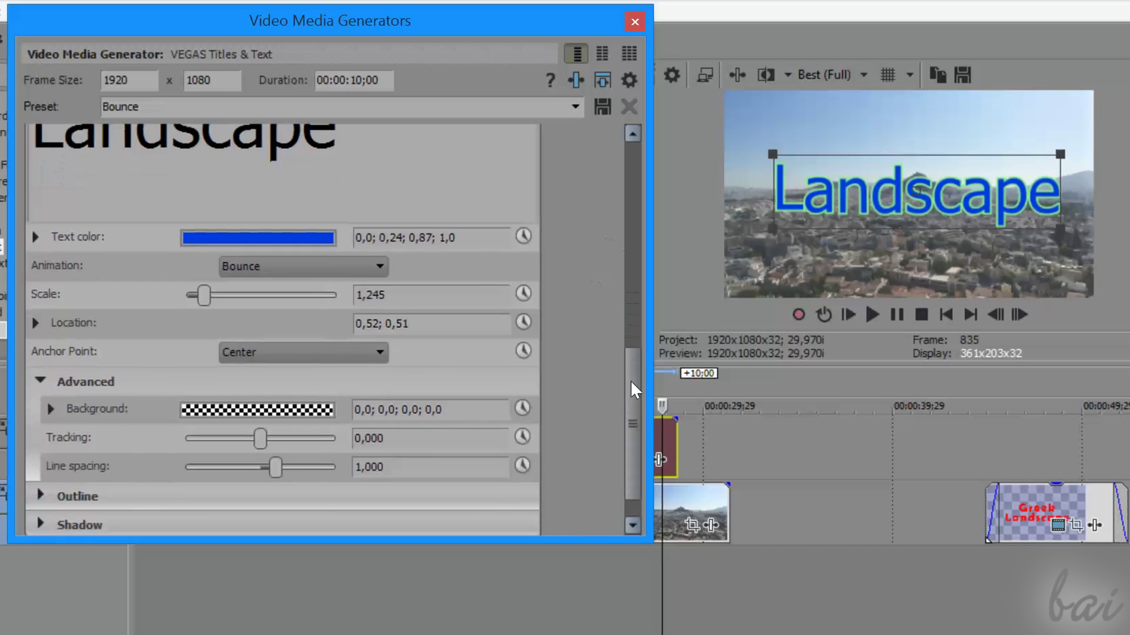
pyautogui.click(257, 410)
pyautogui.click(94, 468)
pyautogui.moveTo(363, 623); pyautogui.dragTo(387, 602)
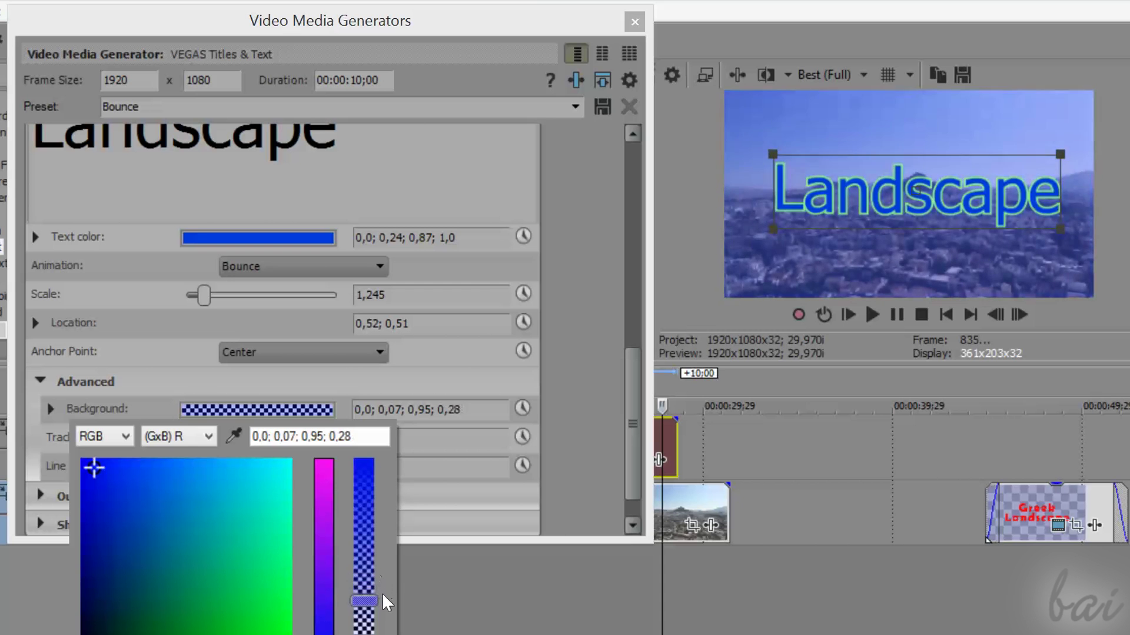
# - Change the title's outline colour to yellow
pyautogui.click(40, 381)
pyautogui.click(40, 410)
pyautogui.click(256, 466)
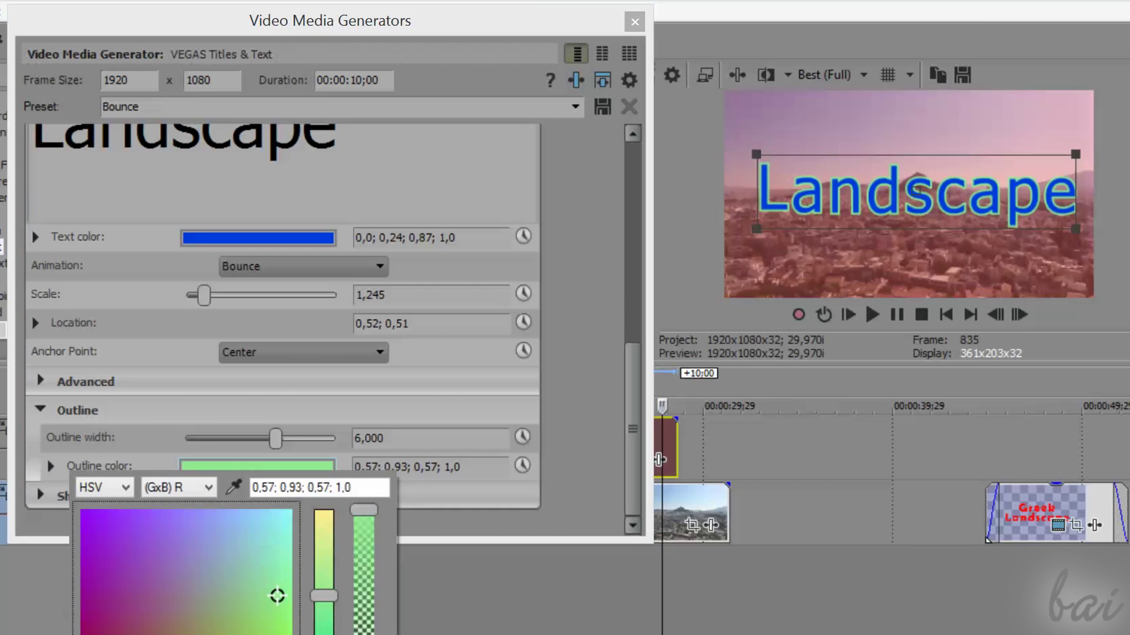
pyautogui.moveTo(324, 588); pyautogui.dragTo(324, 513)
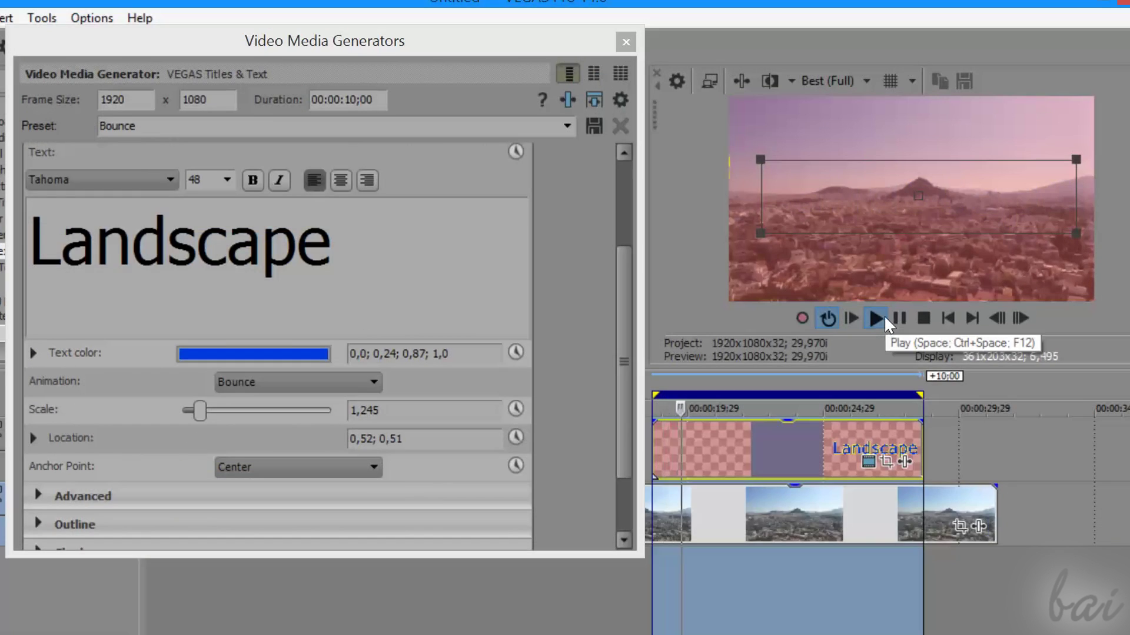
# - Switch the title animation from Bounce to Fly in and trim the event's end shorter
pyautogui.click(885, 320)
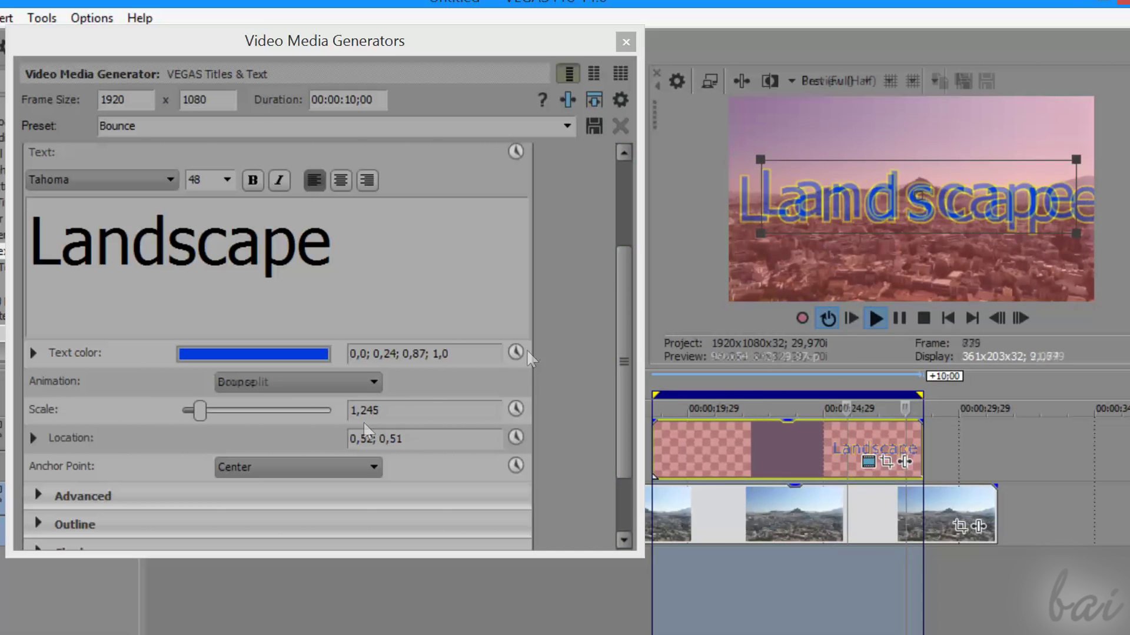
pyautogui.click(358, 386)
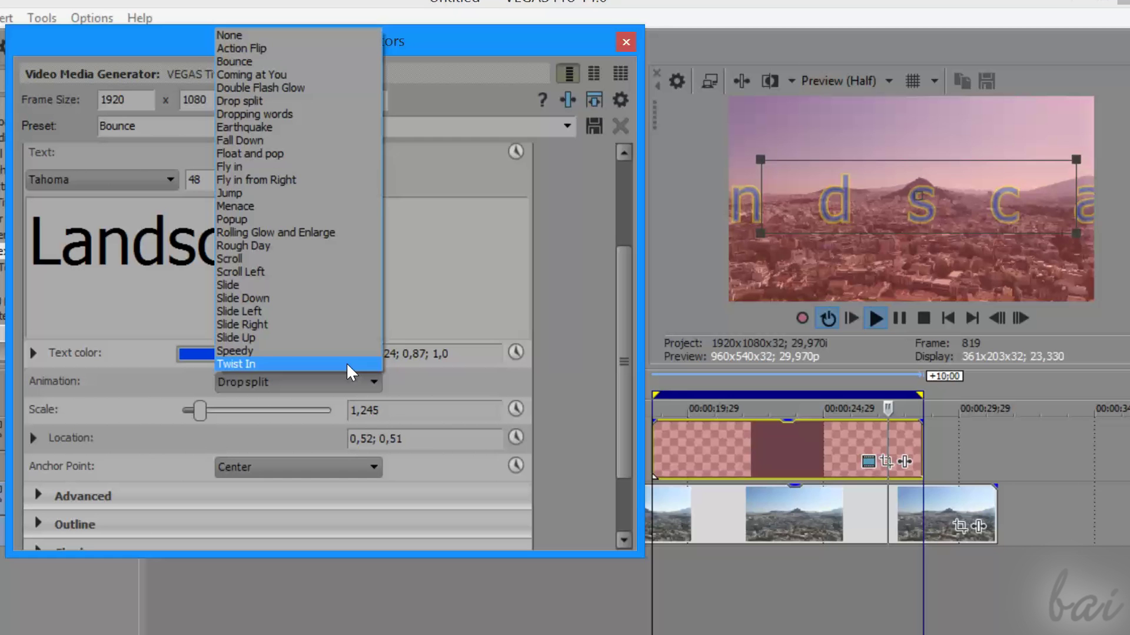
pyautogui.click(297, 168)
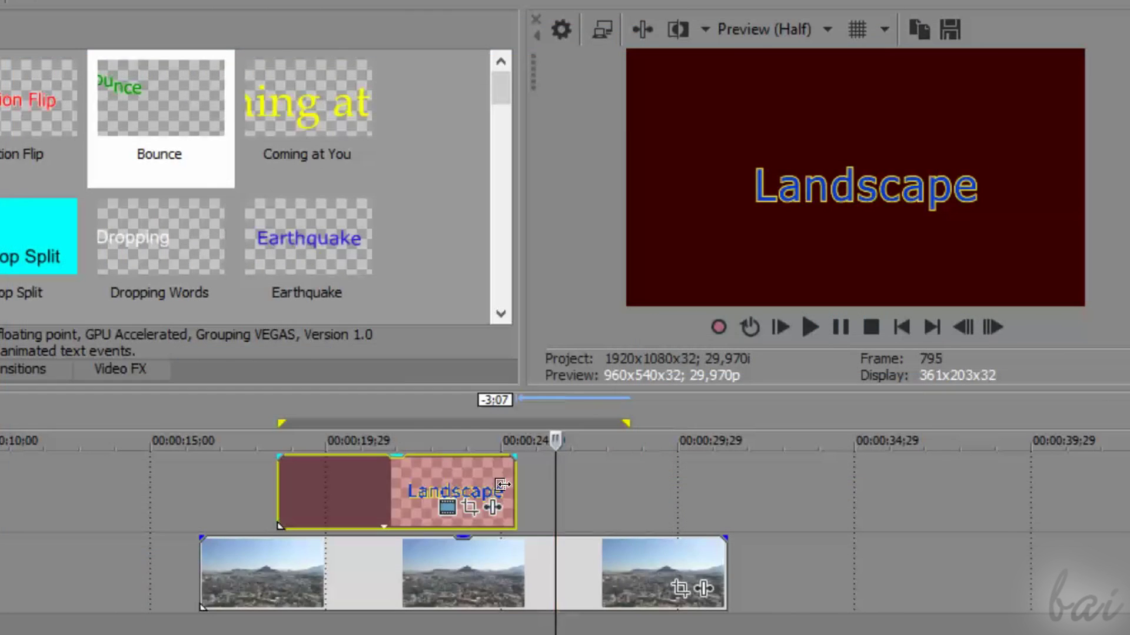
pyautogui.moveTo(502, 484); pyautogui.dragTo(377, 475)
# - Time-compress the Landscape title event with a Ctrl-drag so its animation plays faster
pyautogui.click(263, 391)
pyautogui.click(811, 327)
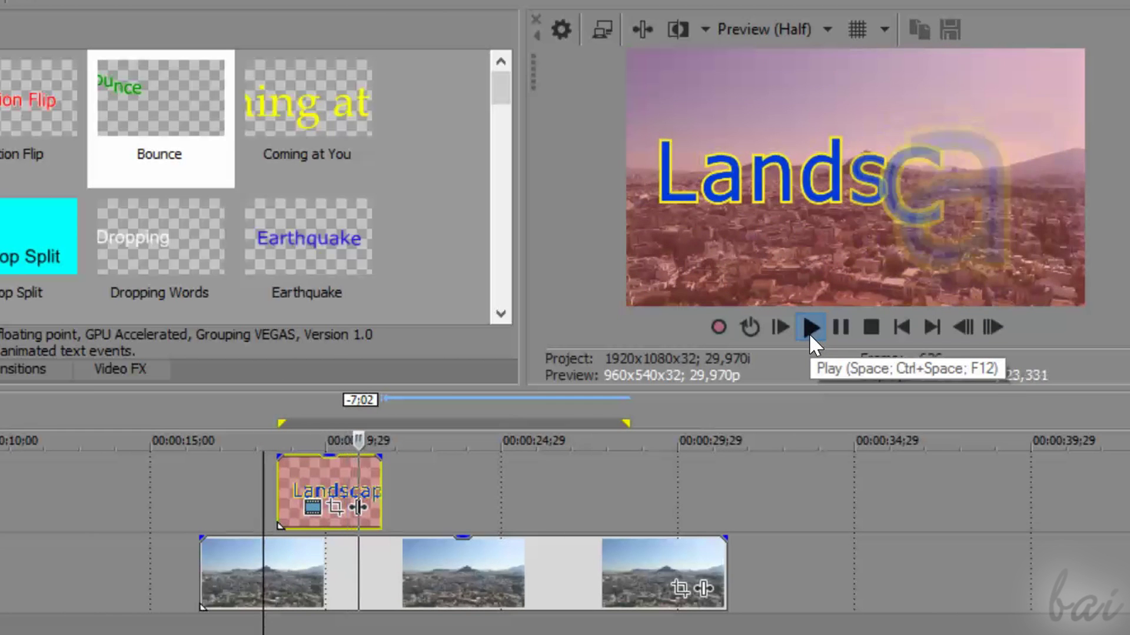
pyautogui.click(840, 327)
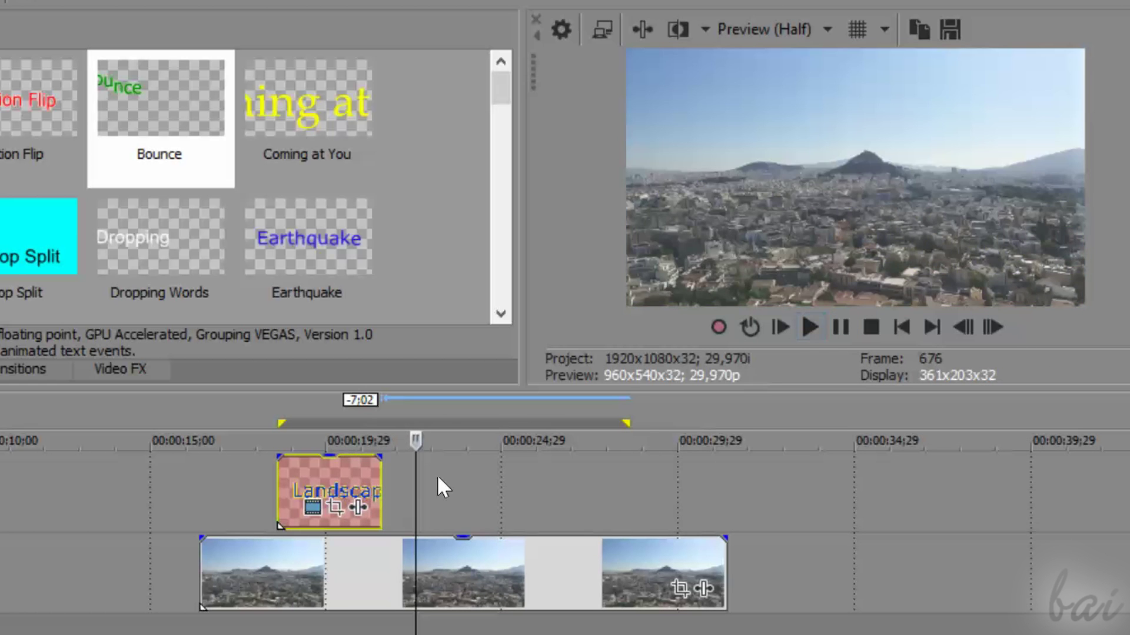
pyautogui.moveTo(382, 489); pyautogui.dragTo(630, 486)
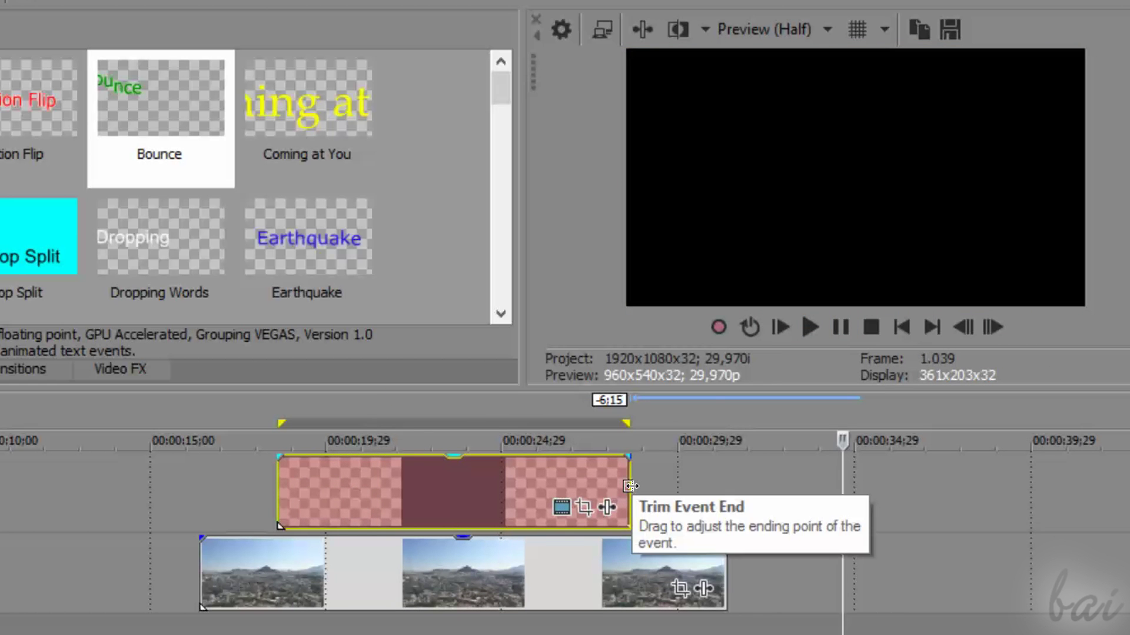
pyautogui.press('ctrl')
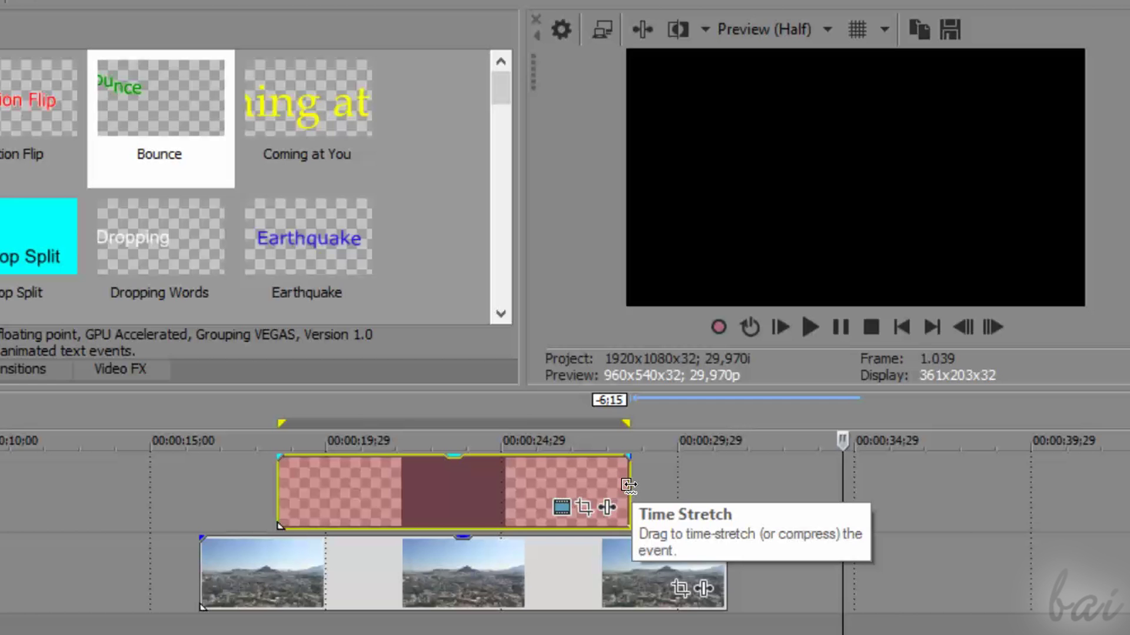
pyautogui.moveTo(629, 486); pyautogui.dragTo(416, 496)
# - Preview the sped-up title and move its event later on the timeline
pyautogui.click(224, 441)
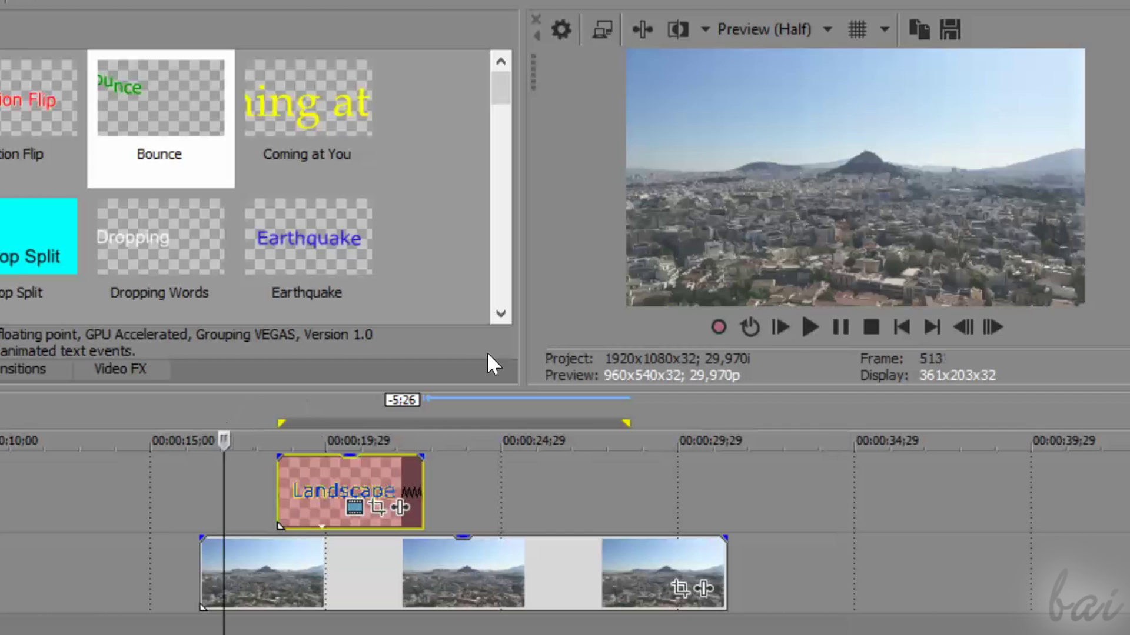
pyautogui.click(810, 326)
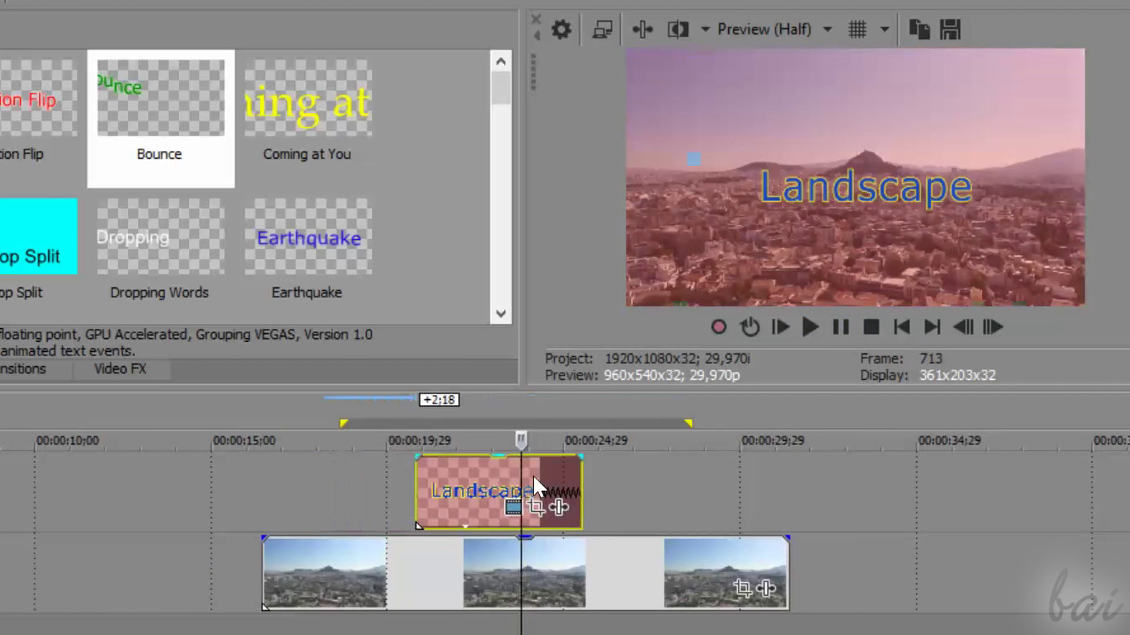
pyautogui.moveTo(535, 478); pyautogui.dragTo(556, 465)
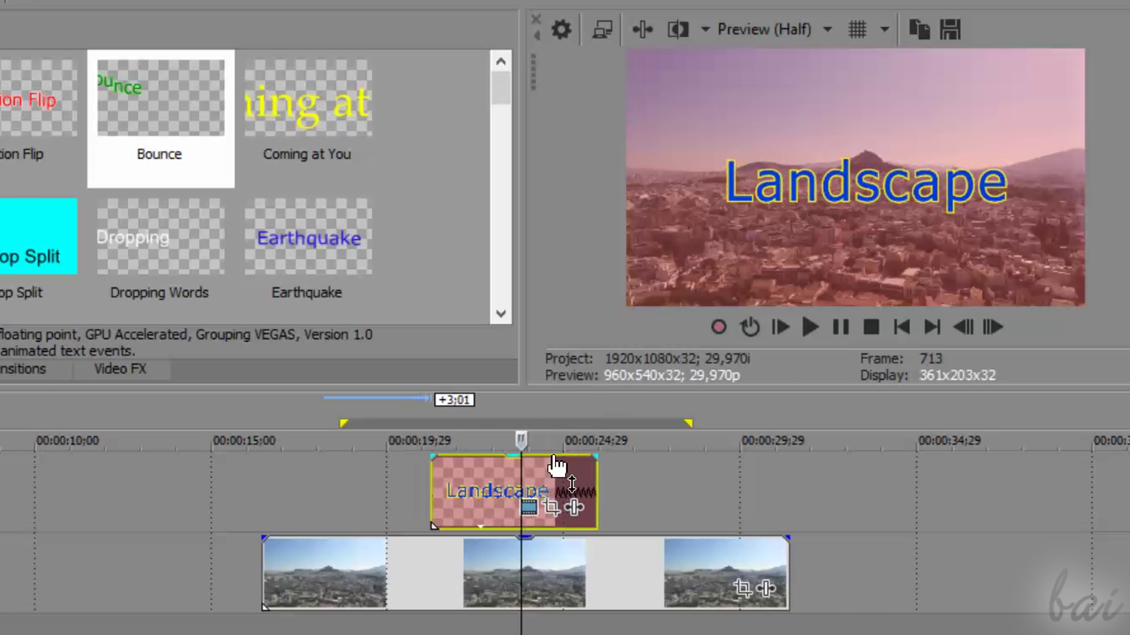
# - Set the title event to play in reverse and preview it
pyautogui.rightClick(553, 467)
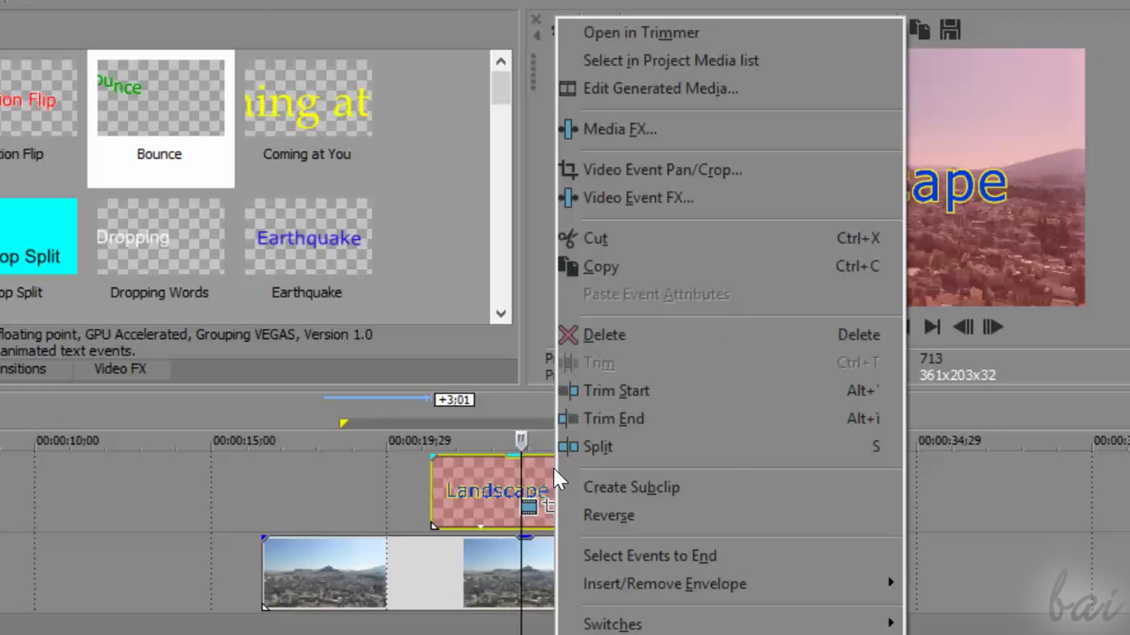
pyautogui.click(609, 517)
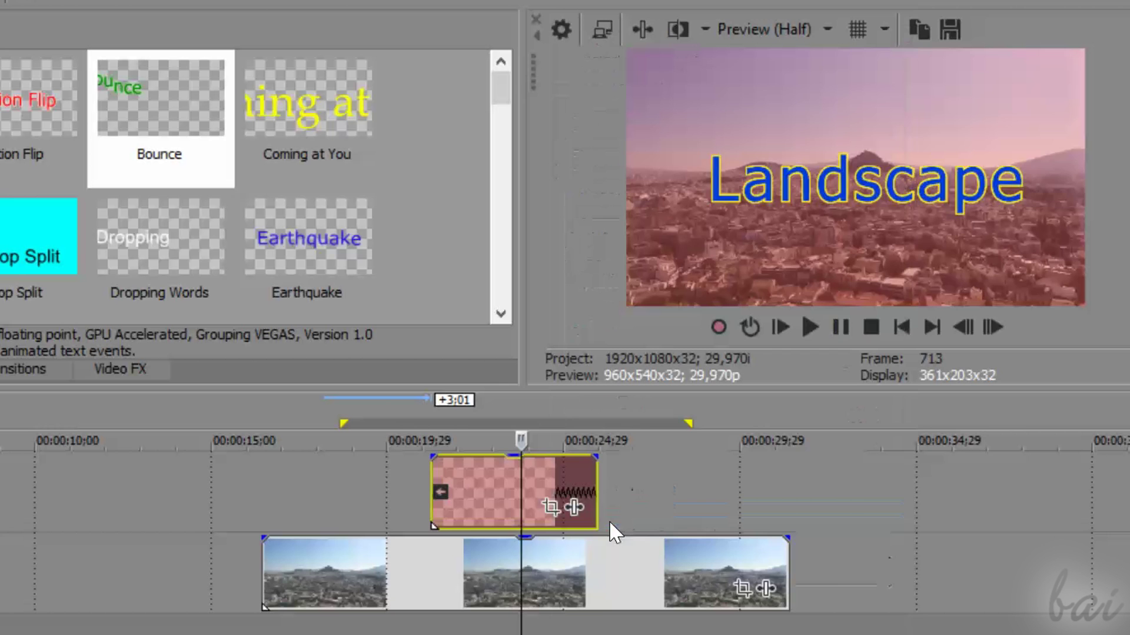
pyautogui.click(779, 322)
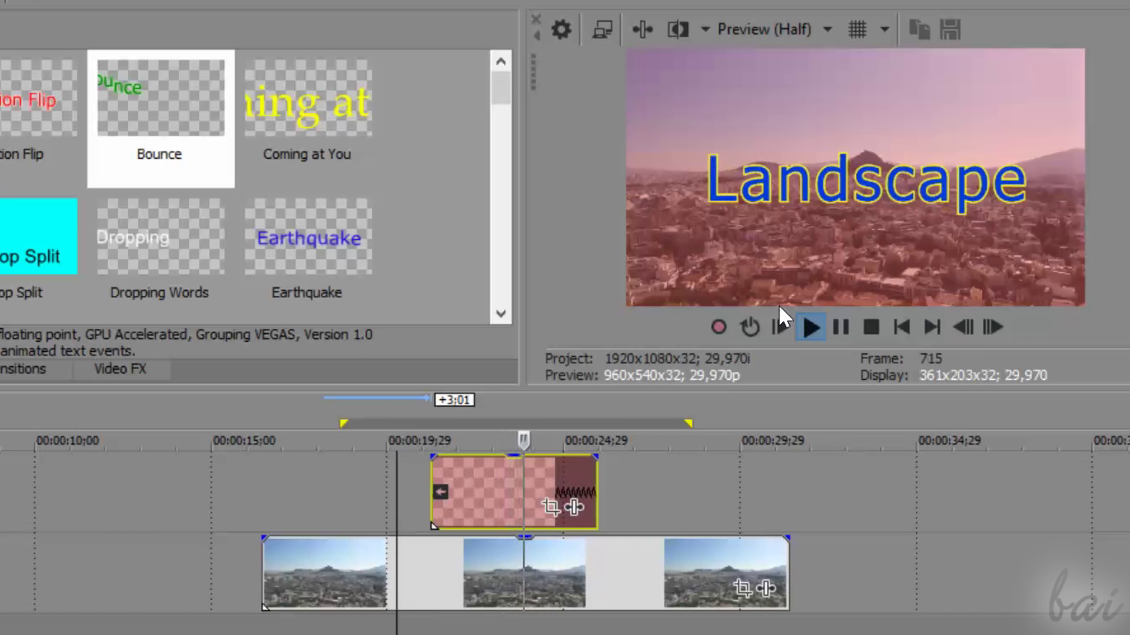
pyautogui.press('Return')
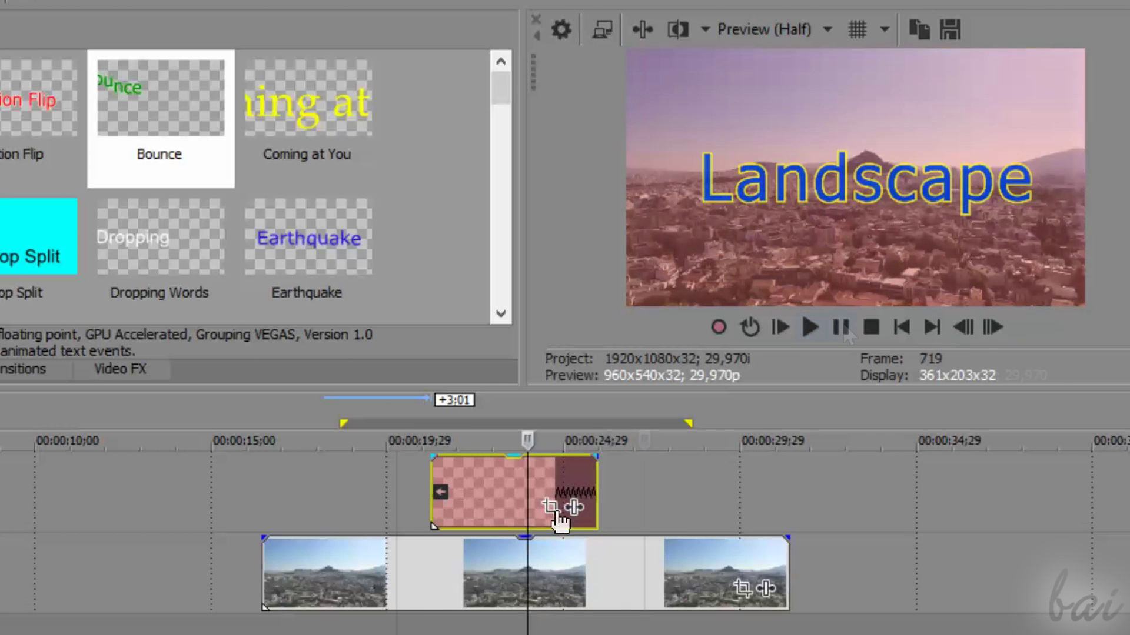
# - Turn reverse off again and reopen the title's generator settings with Landscape selected
pyautogui.rightClick(498, 492)
pyautogui.click(558, 456)
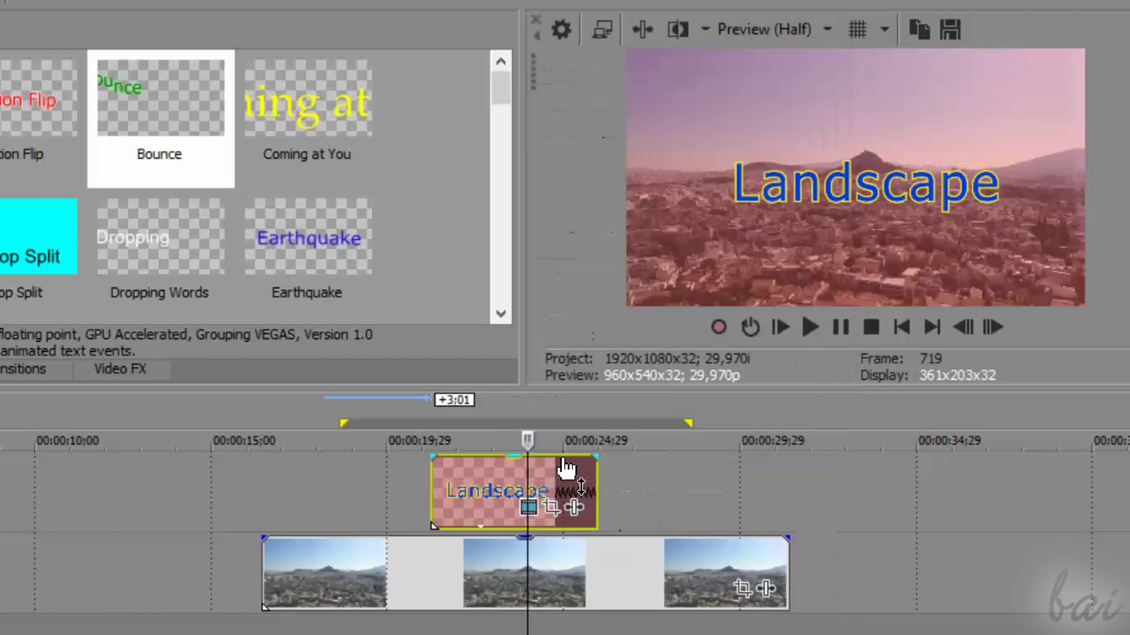
pyautogui.click(537, 509)
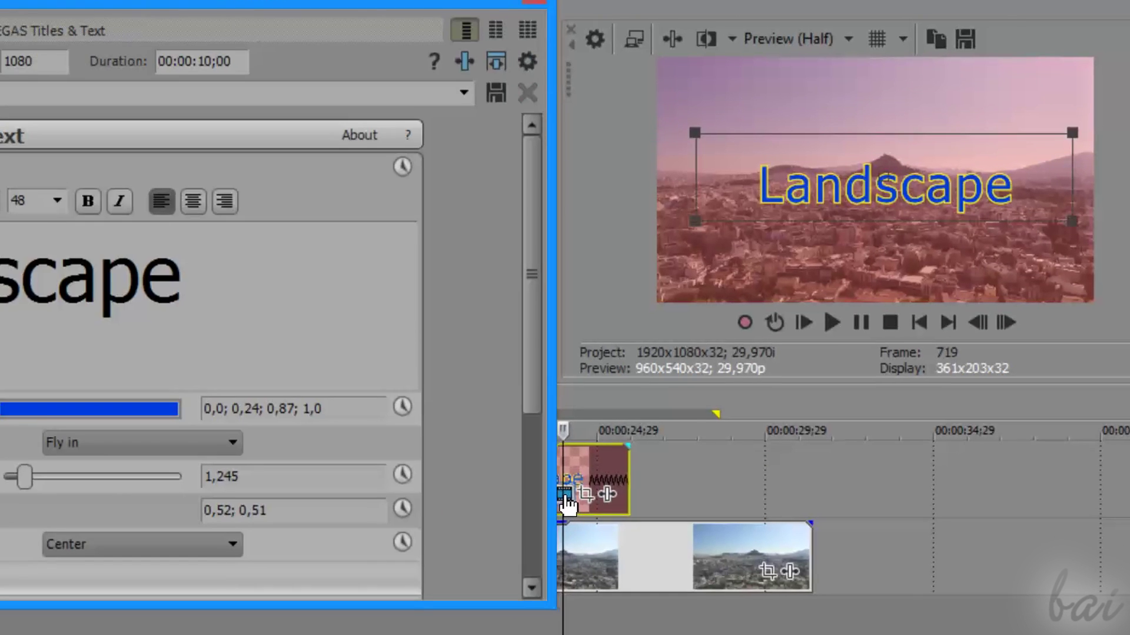
pyautogui.doubleClick(155, 273)
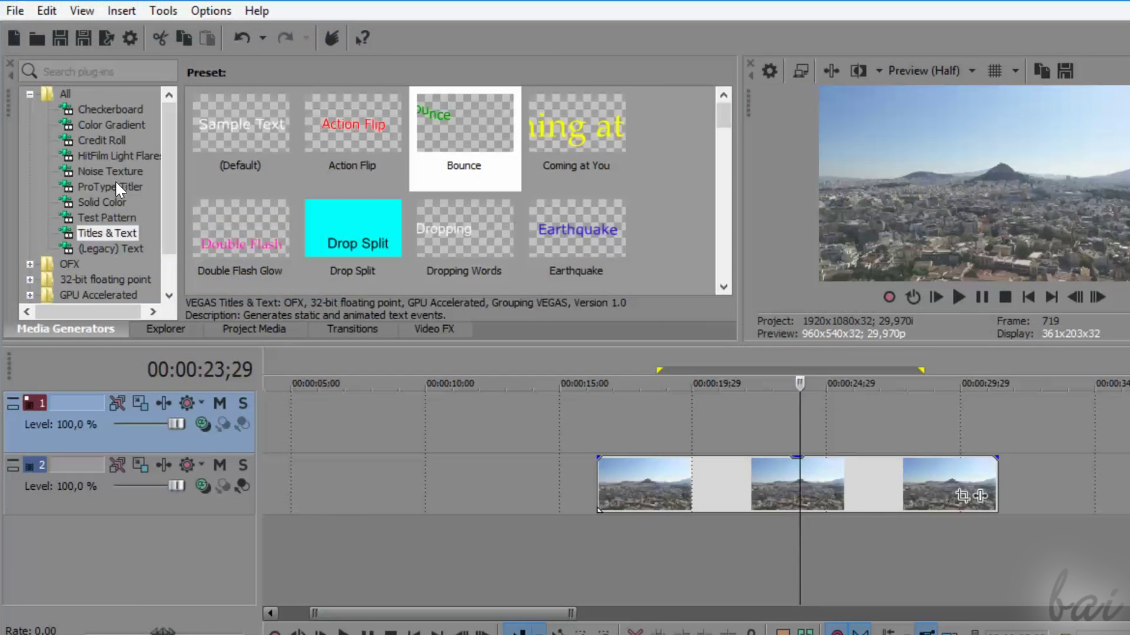
# - Drag the ProType Titler Center Baseline preset onto track 1
pyautogui.click(118, 186)
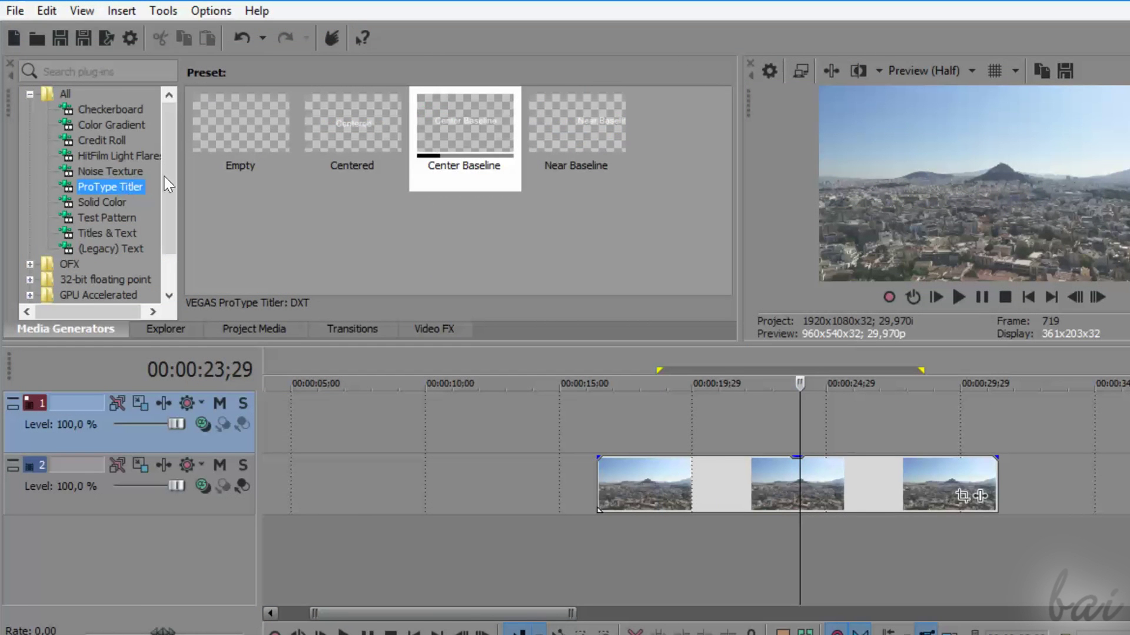
pyautogui.moveTo(491, 113); pyautogui.dragTo(672, 404)
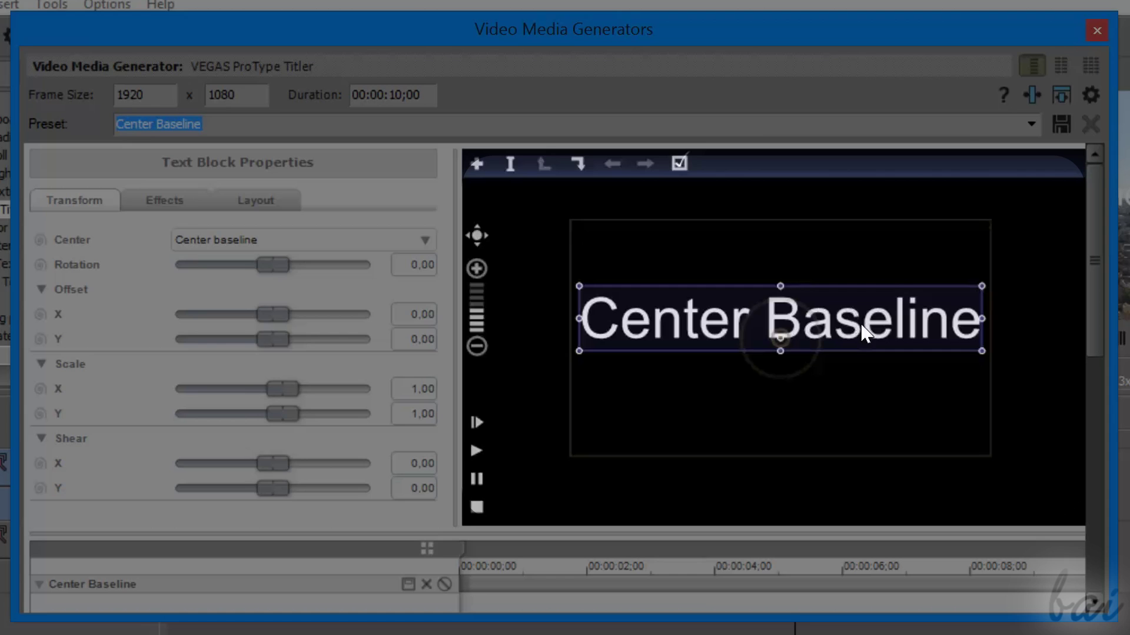
# - Replace the title text with 'Greek' and 'Landscape' on two lines
pyautogui.doubleClick(953, 313)
pyautogui.write('Gree')
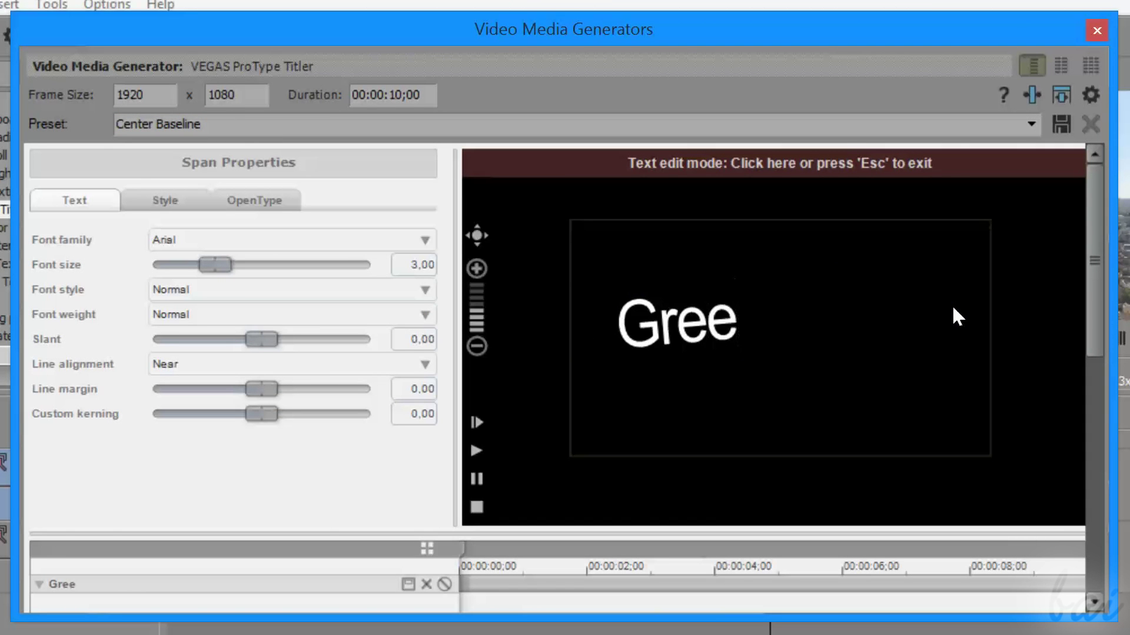
pyautogui.write('k')
pyautogui.press('Return')
pyautogui.write('Landscape')
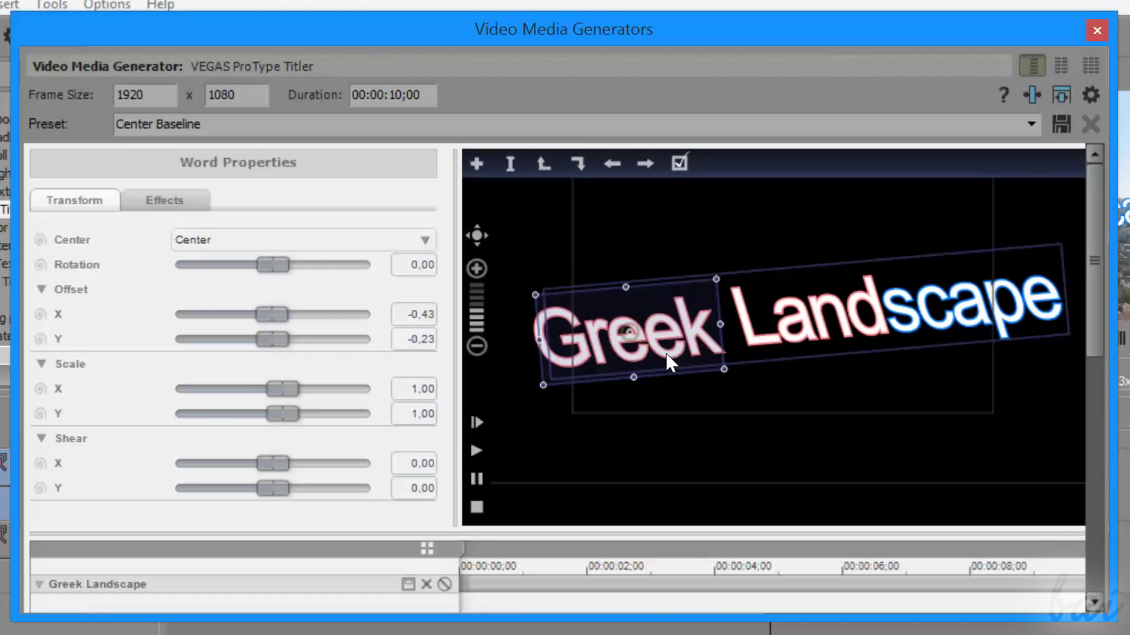
# - Enlarge the text block slightly and tilt it to a slight upward angle
pyautogui.moveTo(669, 358); pyautogui.dragTo(666, 311)
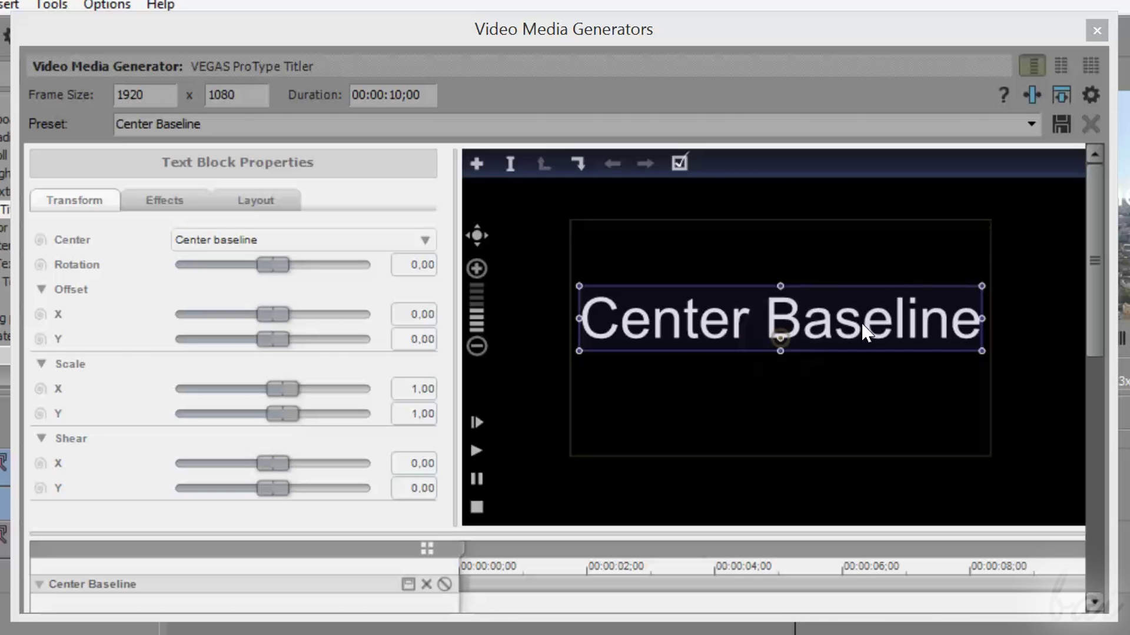
pyautogui.moveTo(863, 325); pyautogui.dragTo(718, 321)
pyautogui.hotkey('ctrl', 'z')
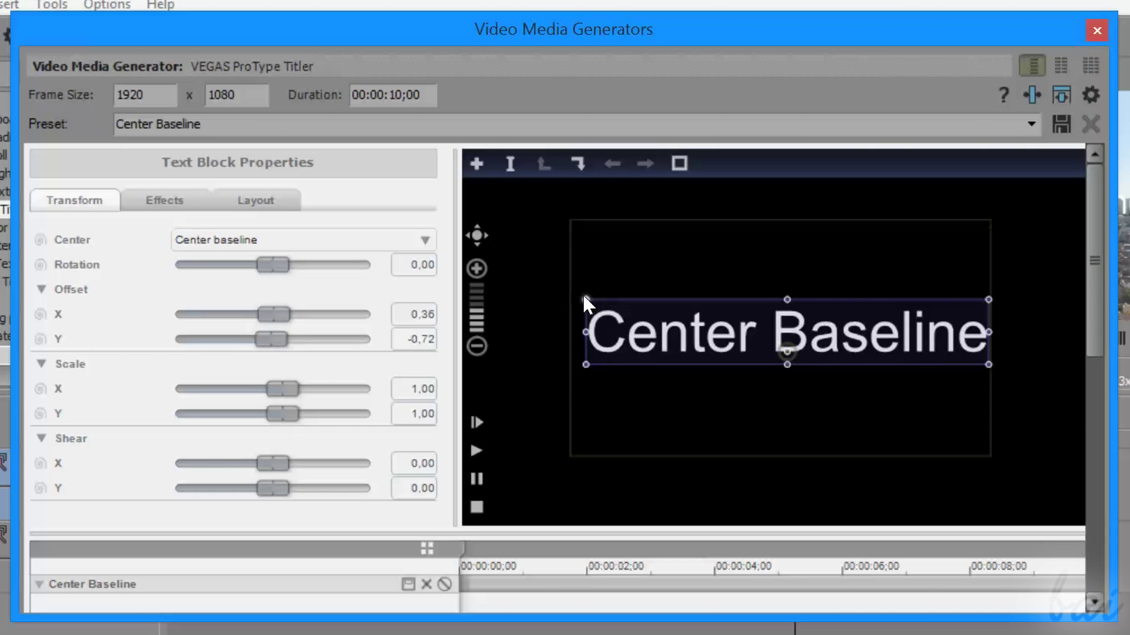
pyautogui.moveTo(584, 298)
pyautogui.mouseDown()
pyautogui.moveTo(646, 296)
pyautogui.moveTo(680, 267)
pyautogui.moveTo(670, 243)
pyautogui.moveTo(589, 234)
pyautogui.moveTo(579, 281)
pyautogui.moveTo(560, 271)
pyautogui.moveTo(572, 288)
pyautogui.mouseUp()
pyautogui.click(780, 353)
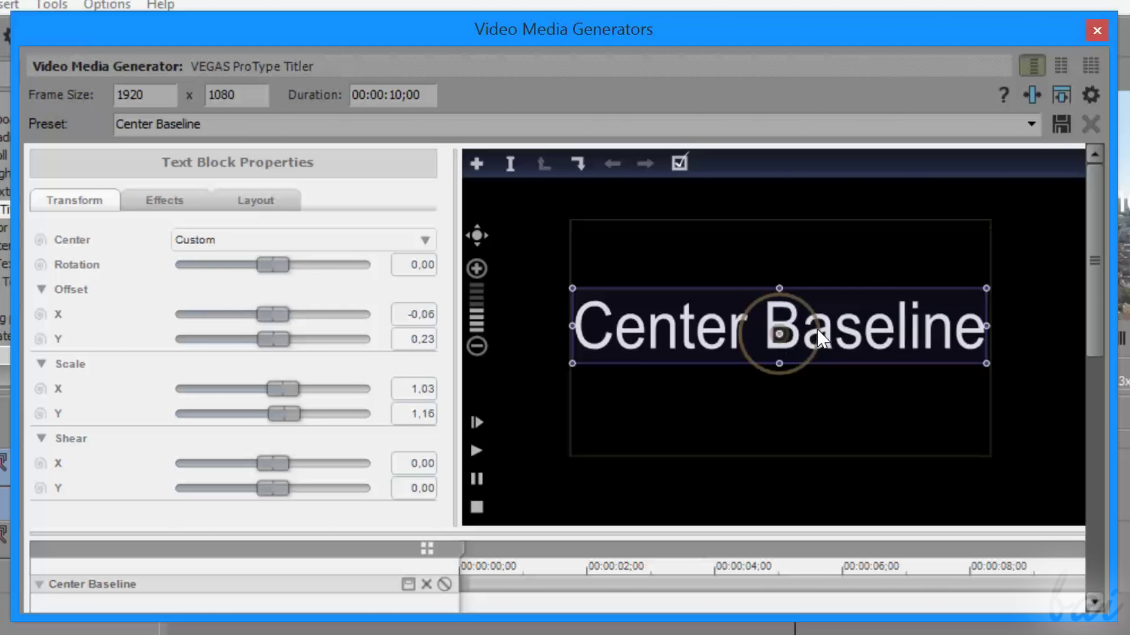
pyautogui.moveTo(820, 339); pyautogui.dragTo(768, 341)
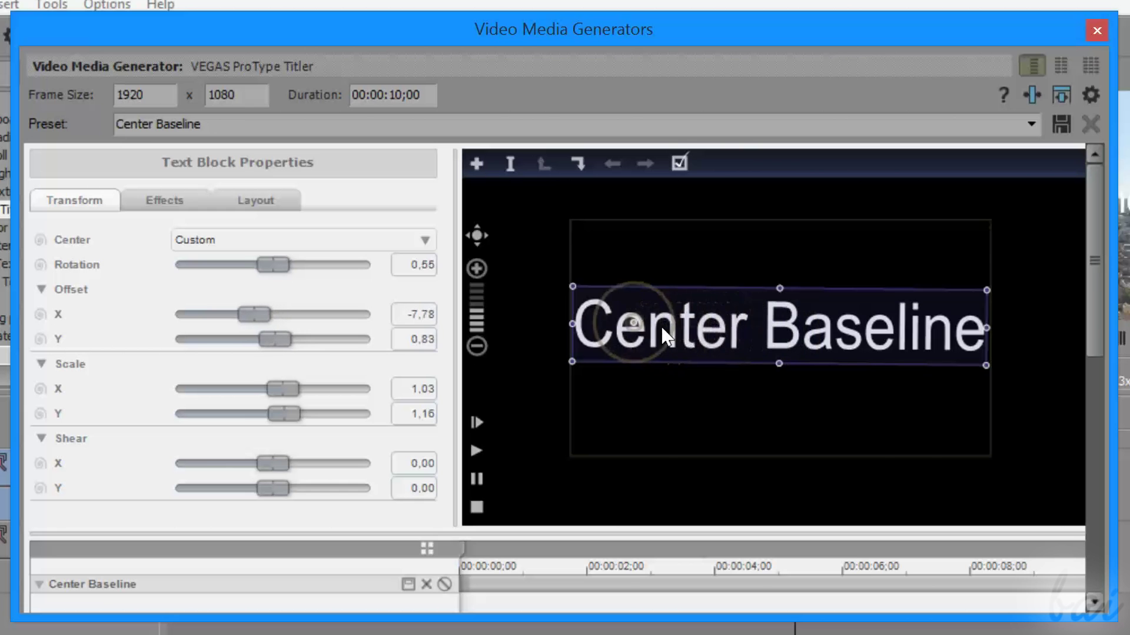
pyautogui.moveTo(665, 336)
pyautogui.mouseDown()
pyautogui.moveTo(647, 353)
pyautogui.moveTo(651, 308)
pyautogui.moveTo(671, 318)
pyautogui.mouseUp()
# - Try a gradient fill, horizontal blur and glow on the text, leaving blur and glow off
pyautogui.click(177, 202)
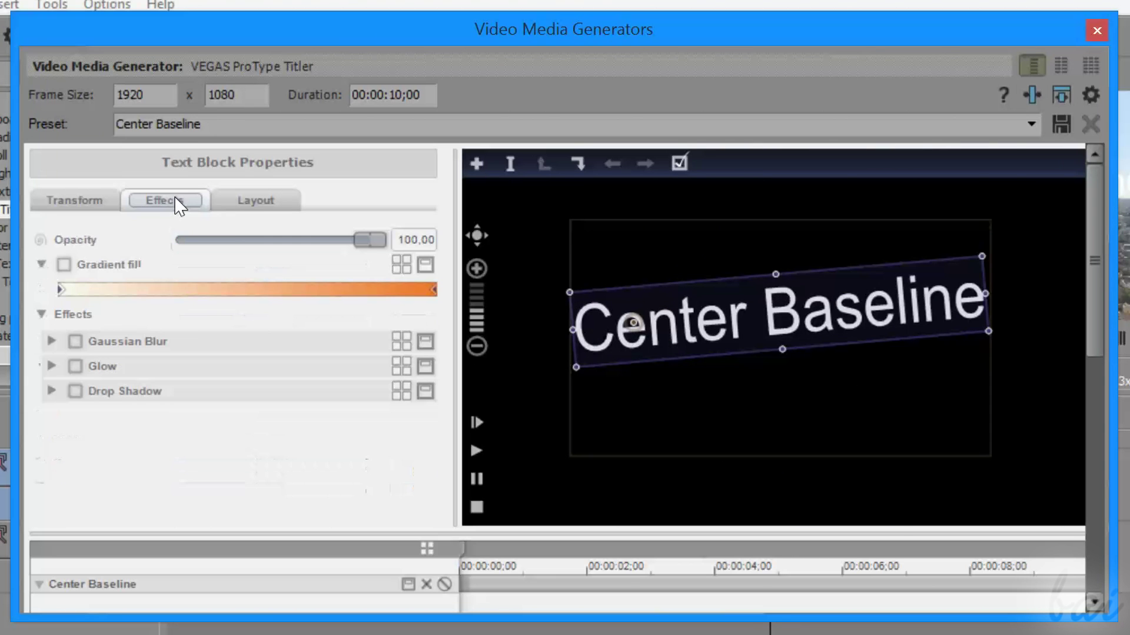
pyautogui.click(64, 265)
pyautogui.moveTo(61, 288); pyautogui.dragTo(310, 290)
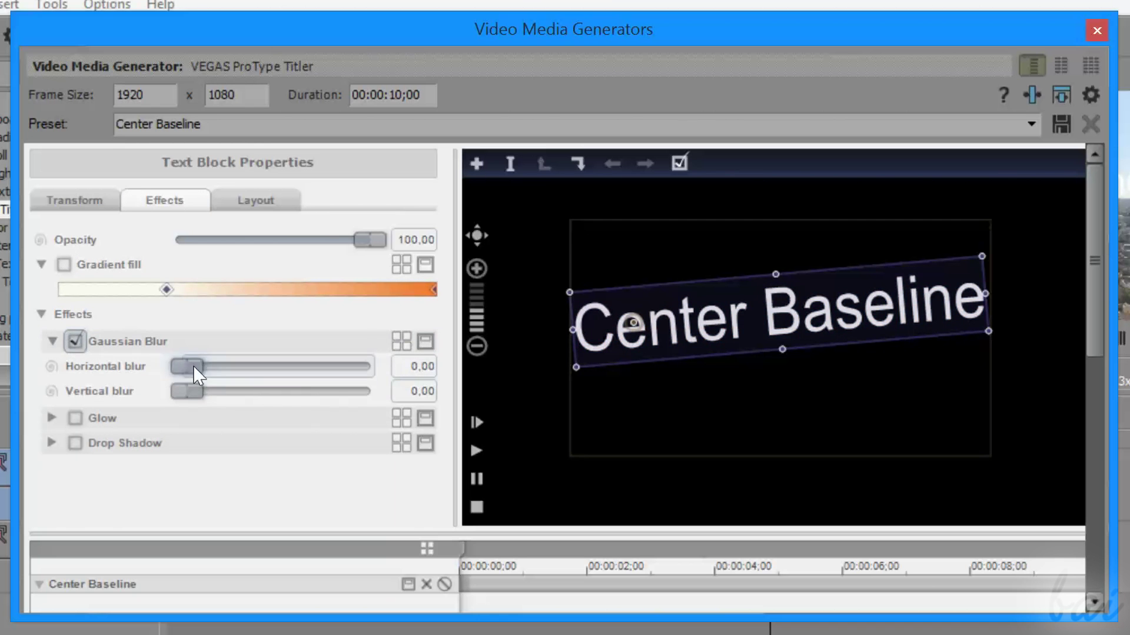
pyautogui.moveTo(181, 361); pyautogui.dragTo(83, 353)
pyautogui.click(75, 341)
pyautogui.click(75, 366)
pyautogui.moveTo(191, 390); pyautogui.dragTo(169, 405)
pyautogui.click(74, 366)
# - Adjust the letter spacing under Layout Tracking and return to editing the text
pyautogui.click(283, 214)
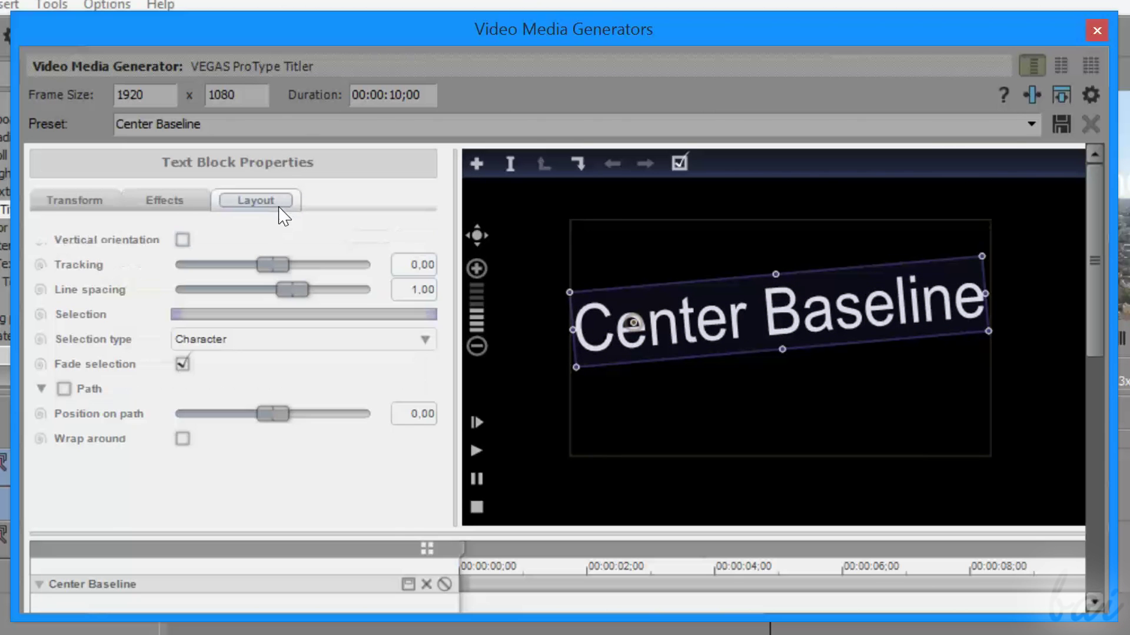
pyautogui.moveTo(273, 264)
pyautogui.mouseDown()
pyautogui.moveTo(303, 265)
pyautogui.moveTo(278, 270)
pyautogui.mouseUp()
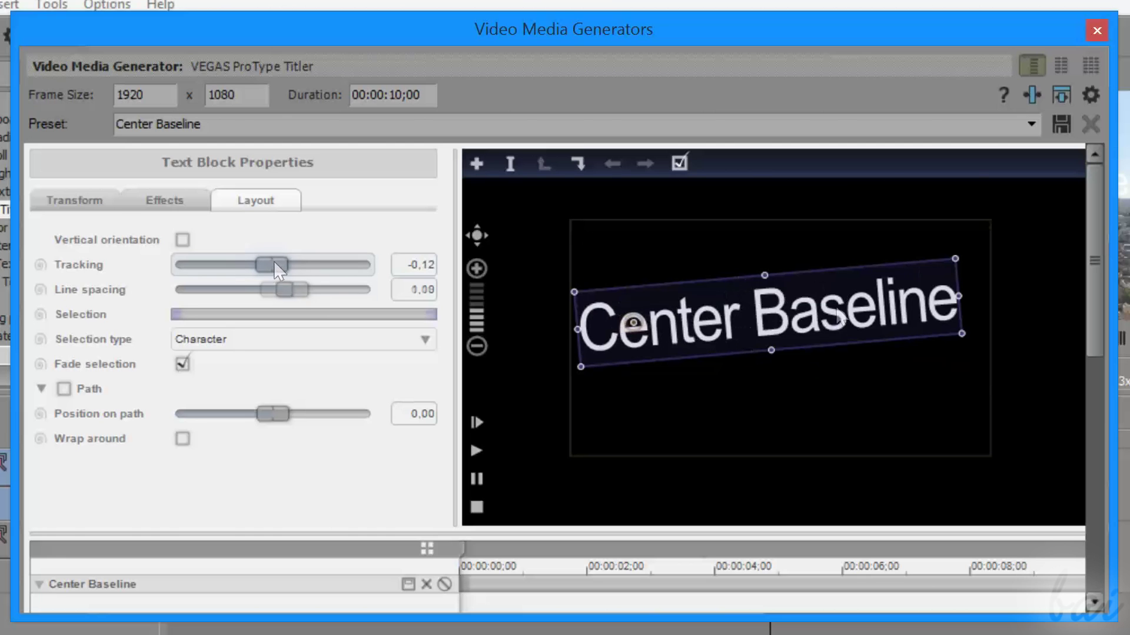
pyautogui.doubleClick(823, 326)
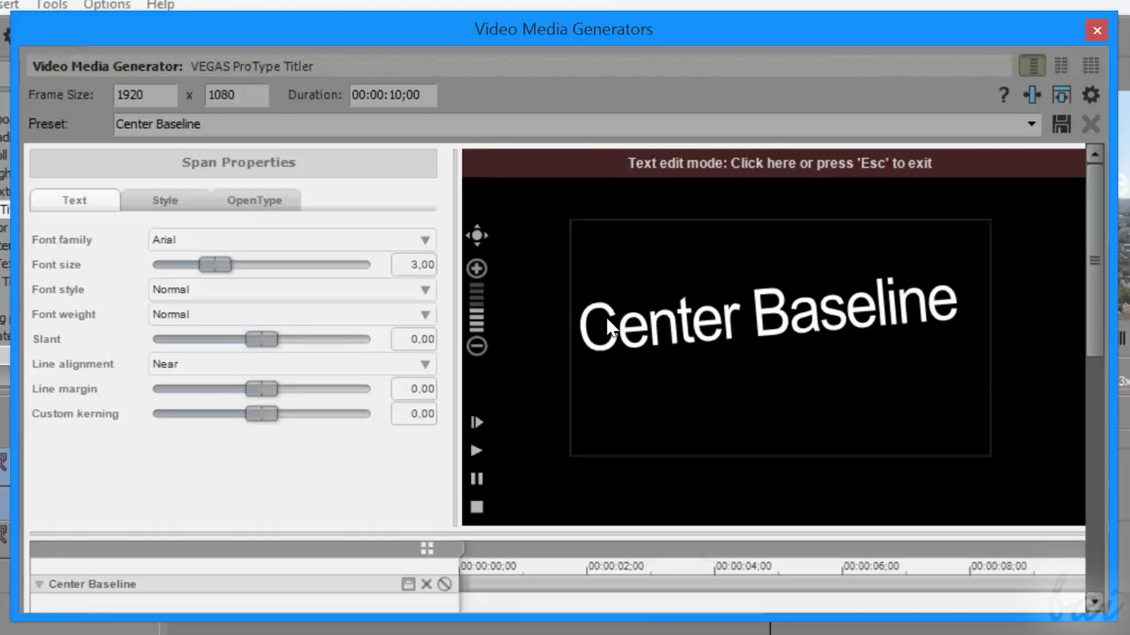
# - Retype the title as 'Greek' / 'Landscape' and increase its Arial font size
pyautogui.hotkey('ctrl', 'a')
pyautogui.press('BackSpace')
pyautogui.write('Greek')
pyautogui.press('Return')
pyautogui.write('Landscape')
pyautogui.hotkey('ctrl', 'a')
pyautogui.click(226, 246)
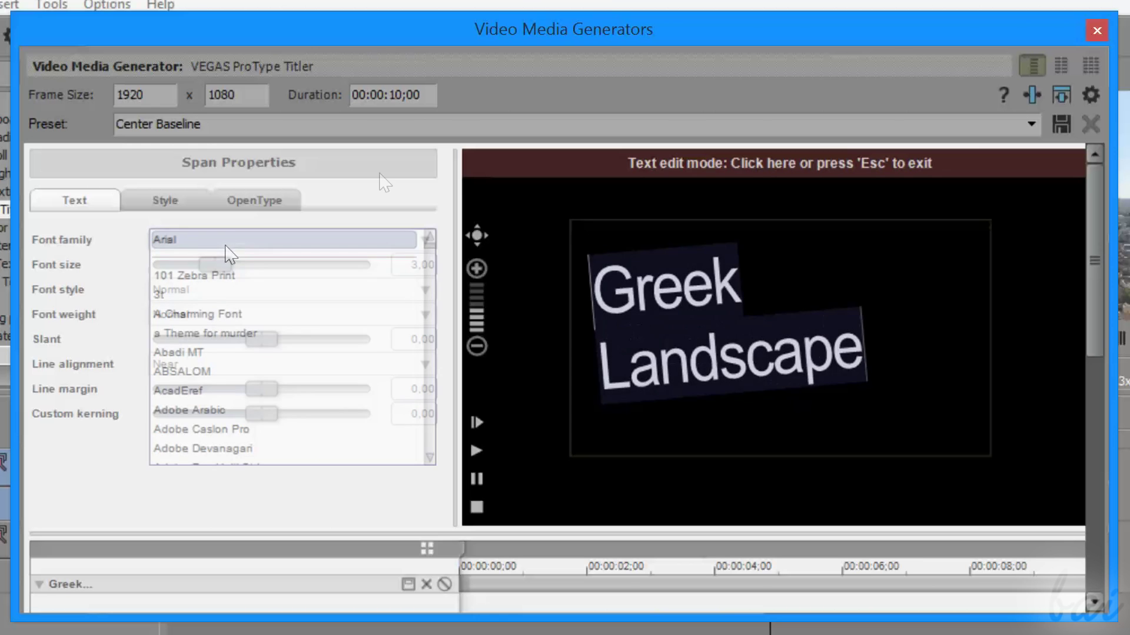
pyautogui.click(371, 227)
pyautogui.moveTo(220, 265); pyautogui.dragTo(235, 292)
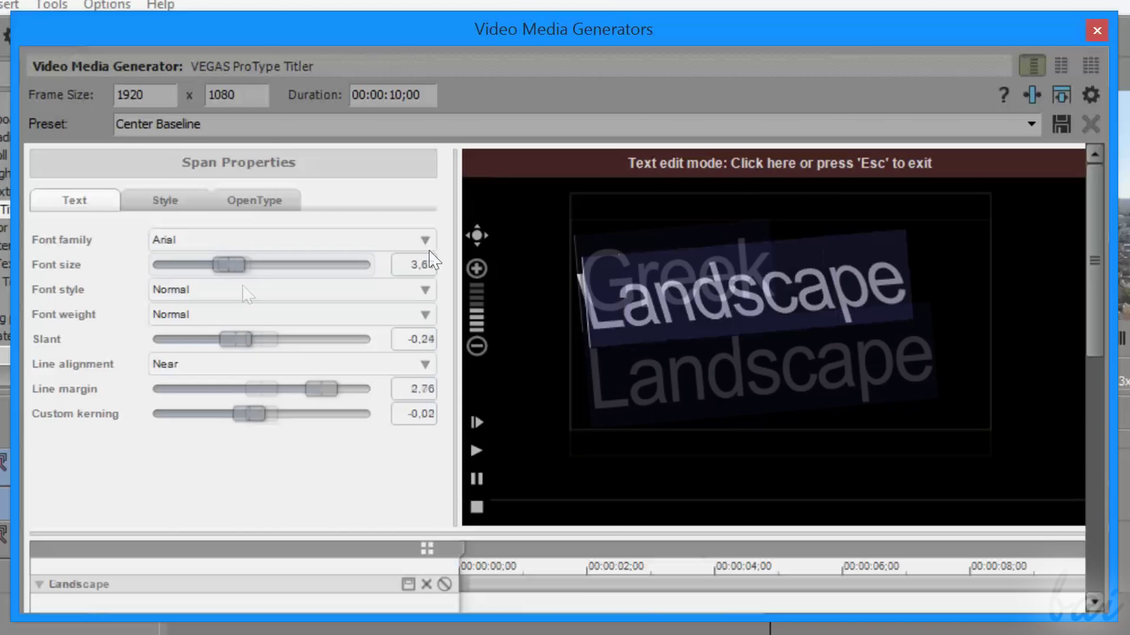
# - Give the letters a thick pink outline by raising the stroke width
pyautogui.click(165, 201)
pyautogui.click(229, 265)
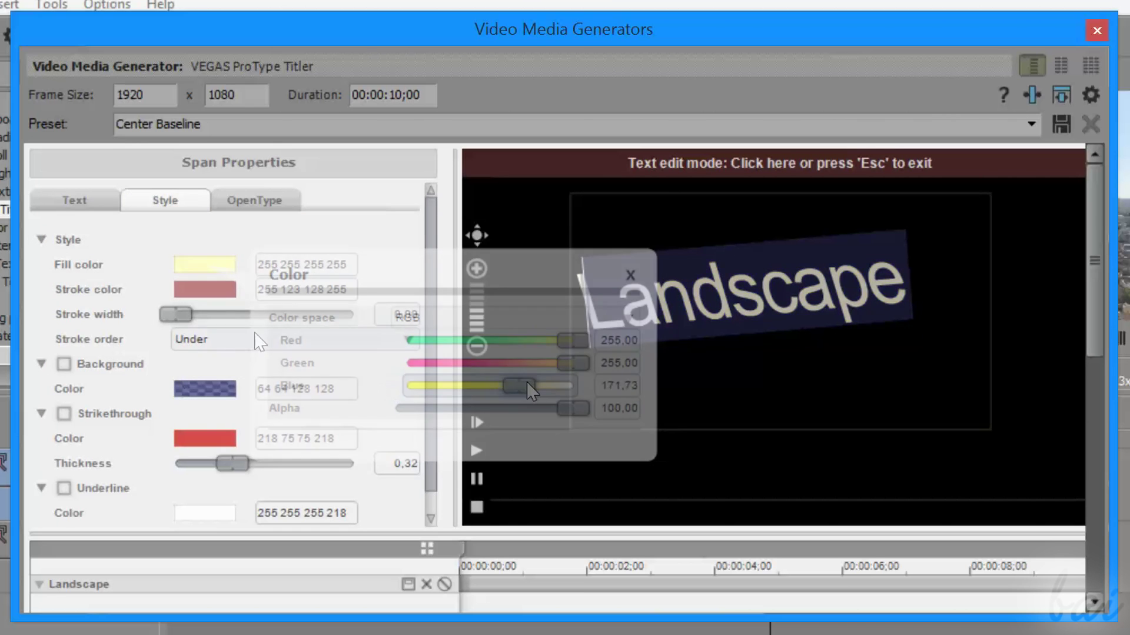
pyautogui.moveTo(182, 316)
pyautogui.mouseDown()
pyautogui.moveTo(303, 324)
pyautogui.moveTo(387, 348)
pyautogui.moveTo(263, 334)
pyautogui.mouseUp()
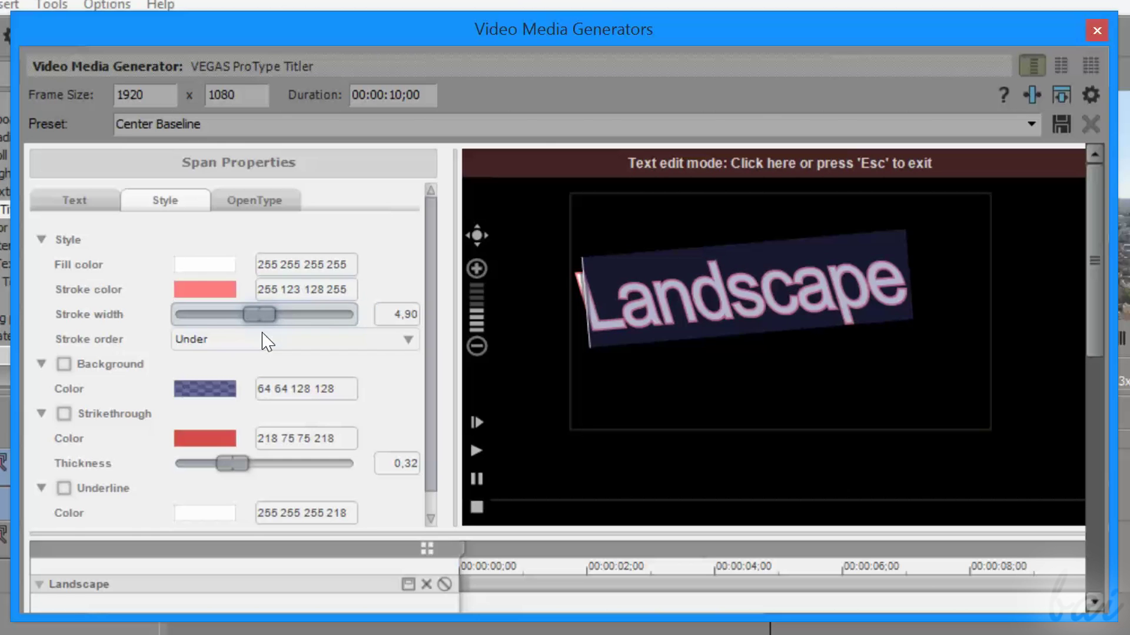
# - Turn the outline of the letters 'scape' blue and leave text editing
pyautogui.moveTo(909, 277); pyautogui.dragTo(729, 284)
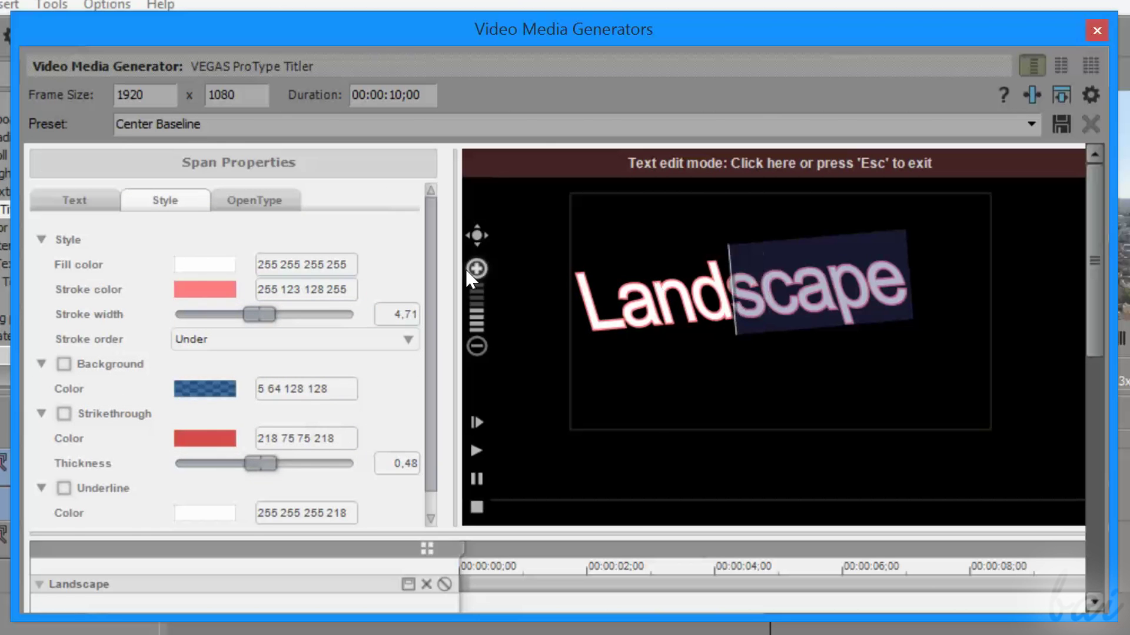
pyautogui.click(227, 298)
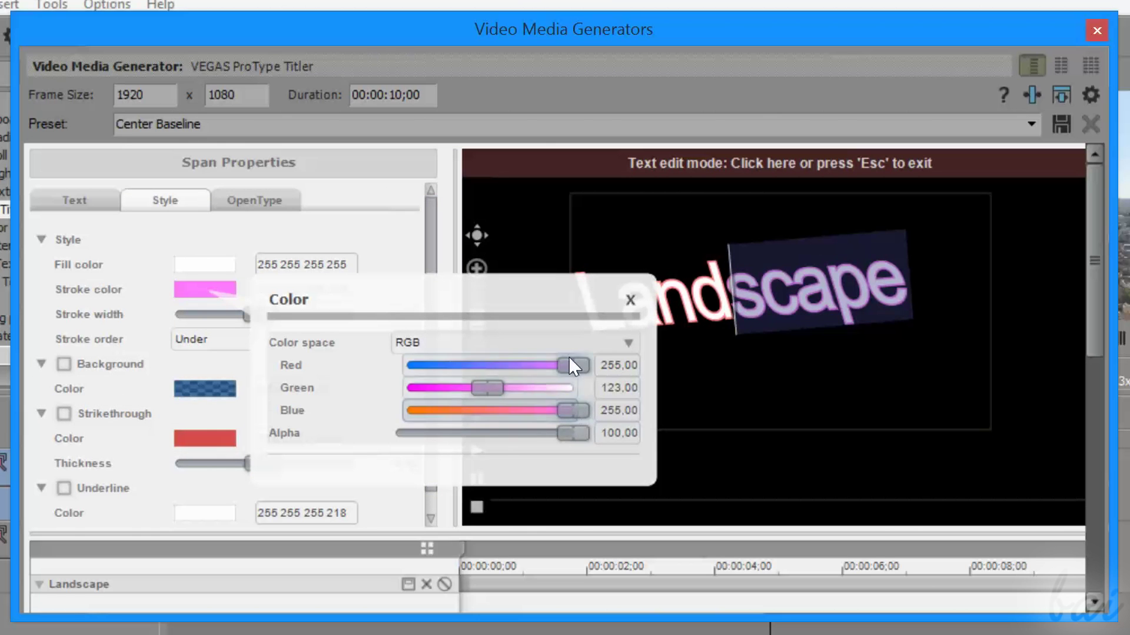
pyautogui.moveTo(569, 358); pyautogui.dragTo(388, 361)
pyautogui.click(630, 300)
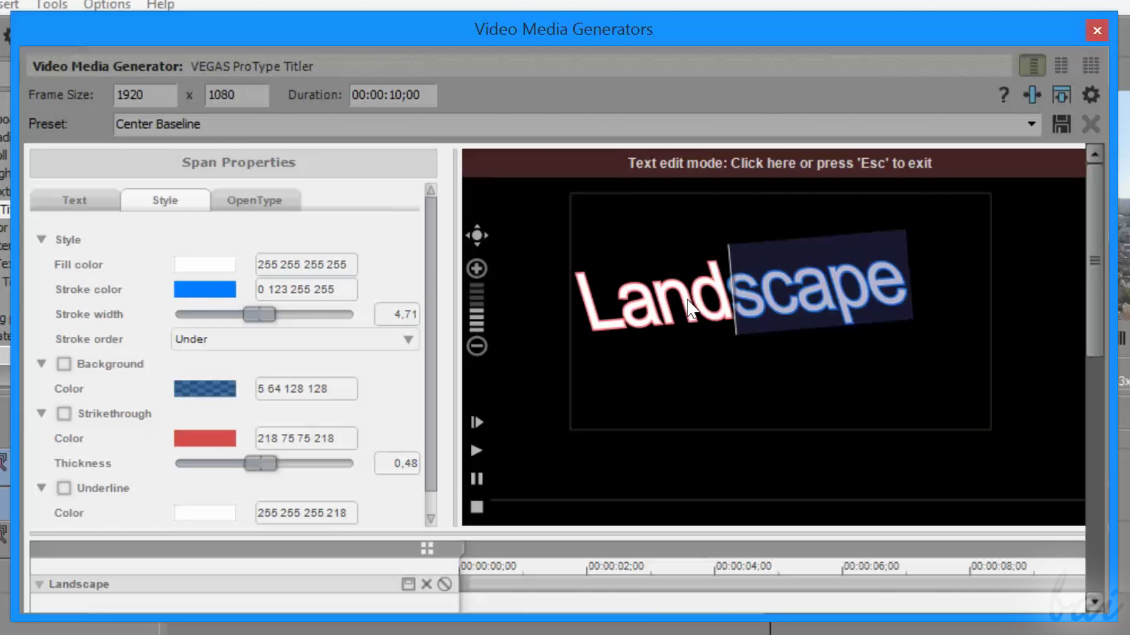
pyautogui.click(680, 292)
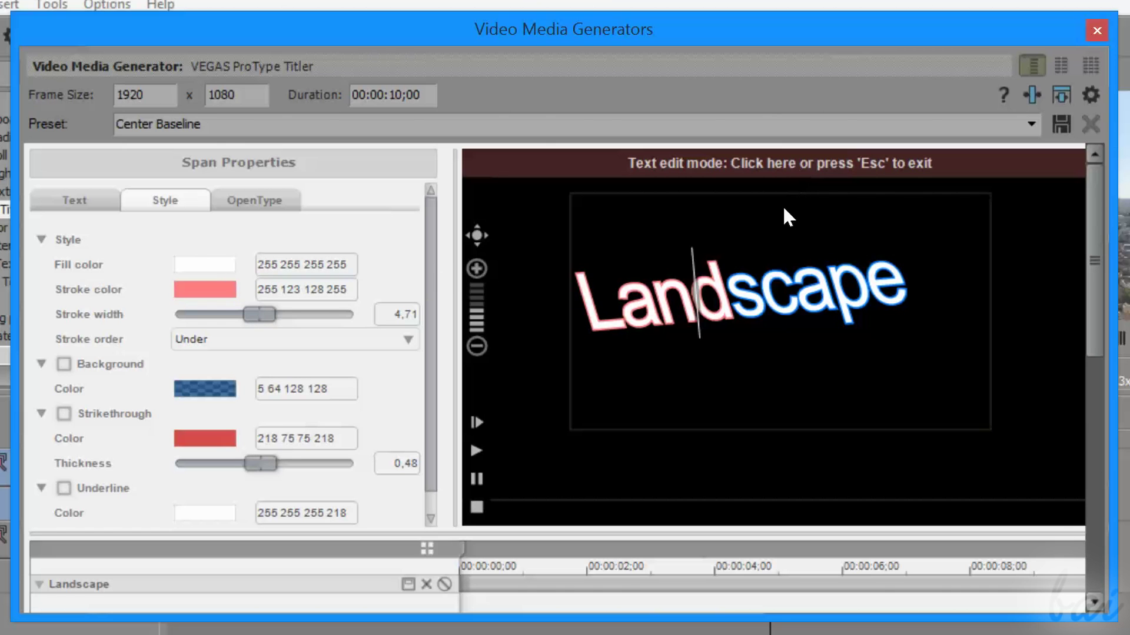
pyautogui.press('Escape')
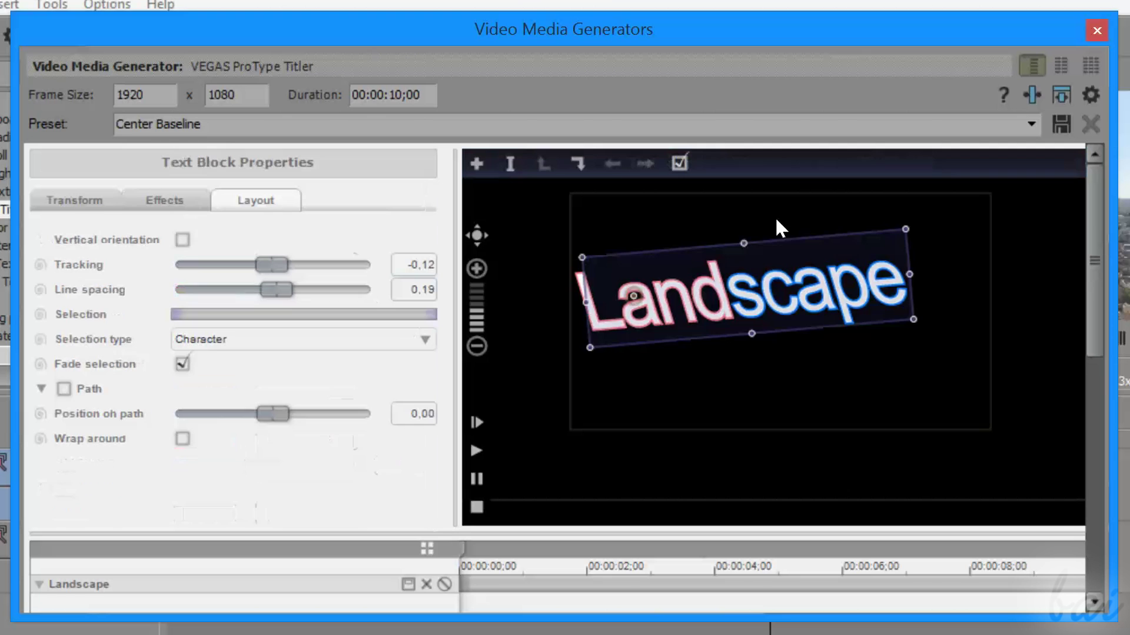
# - Move the title block down and shift the word Greek slightly up and left
pyautogui.moveTo(782, 284); pyautogui.dragTo(796, 332)
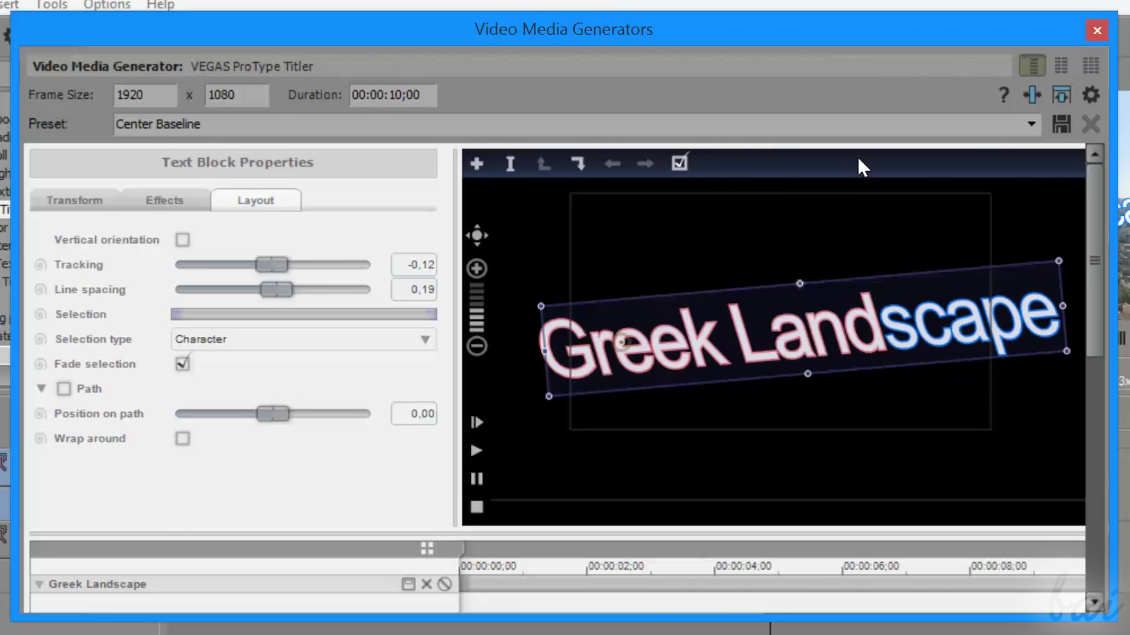
pyautogui.click(583, 164)
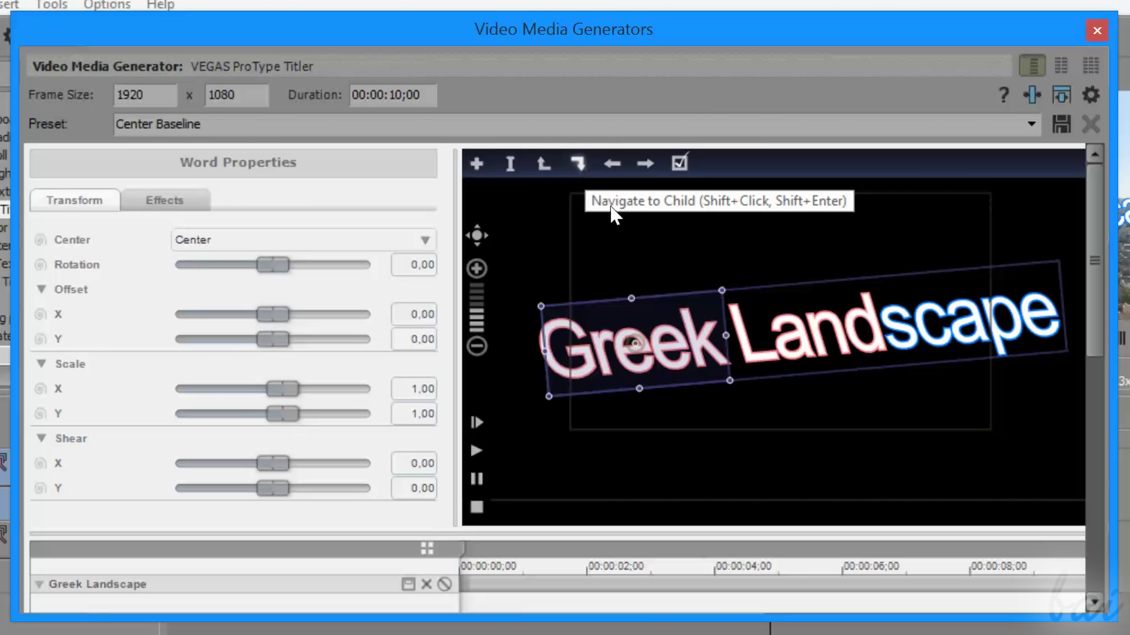
pyautogui.moveTo(682, 370); pyautogui.dragTo(664, 302)
pyautogui.click(835, 286)
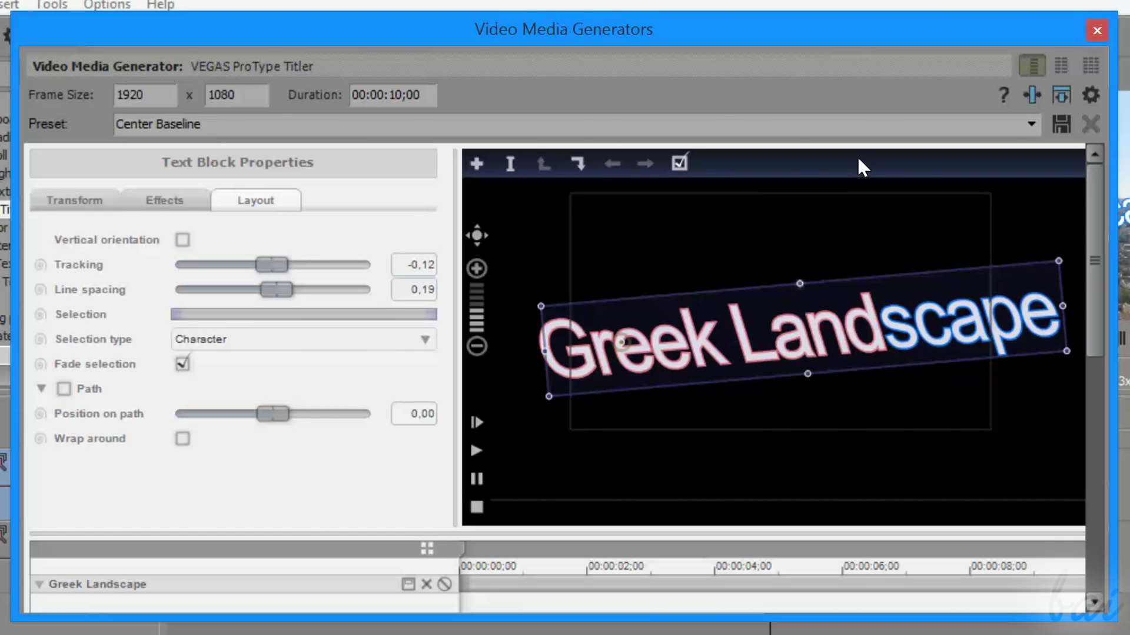
pyautogui.click(584, 165)
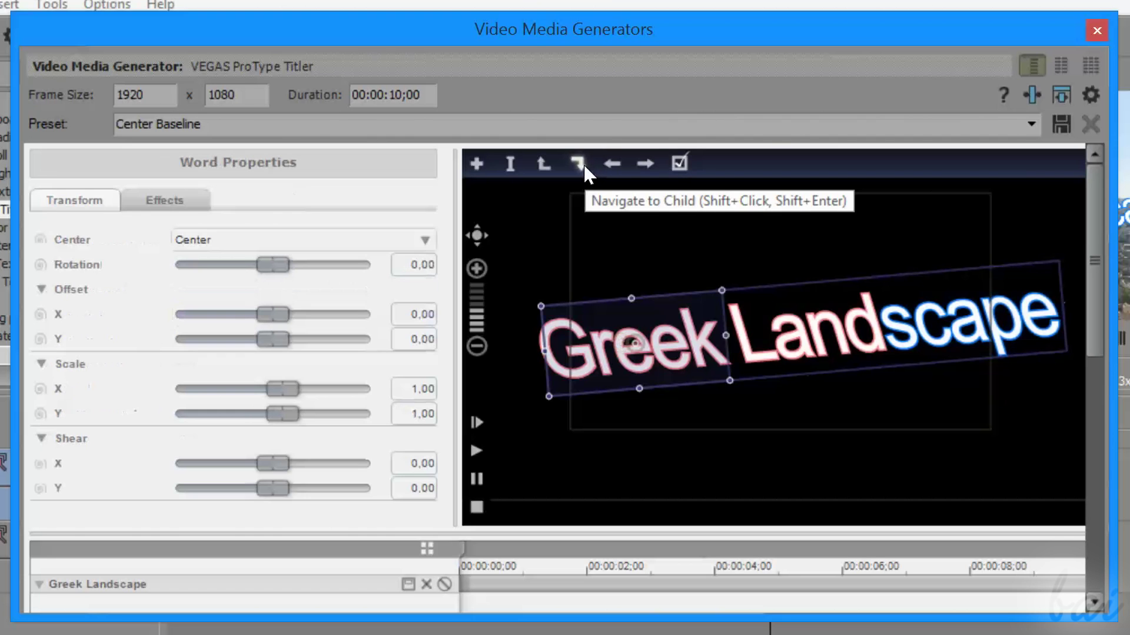
pyautogui.moveTo(676, 365)
pyautogui.mouseDown()
pyautogui.moveTo(662, 253)
pyautogui.moveTo(651, 325)
pyautogui.moveTo(671, 362)
pyautogui.mouseUp()
# - Drop the letters L, a, n, d progressively lower below the baseline
pyautogui.click(578, 164)
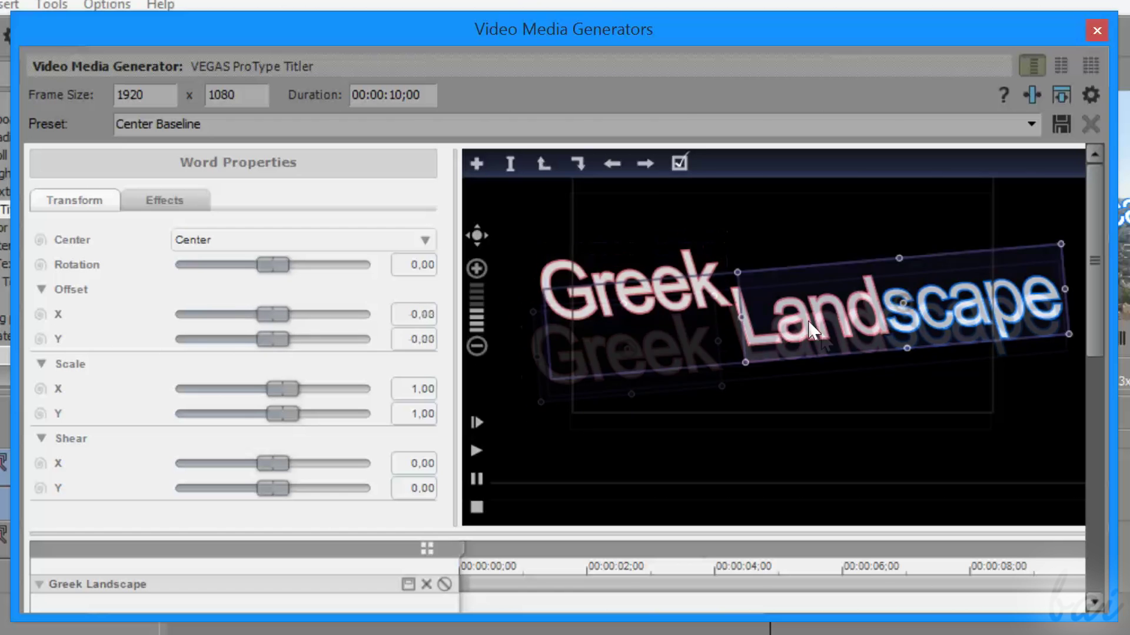
pyautogui.click(577, 168)
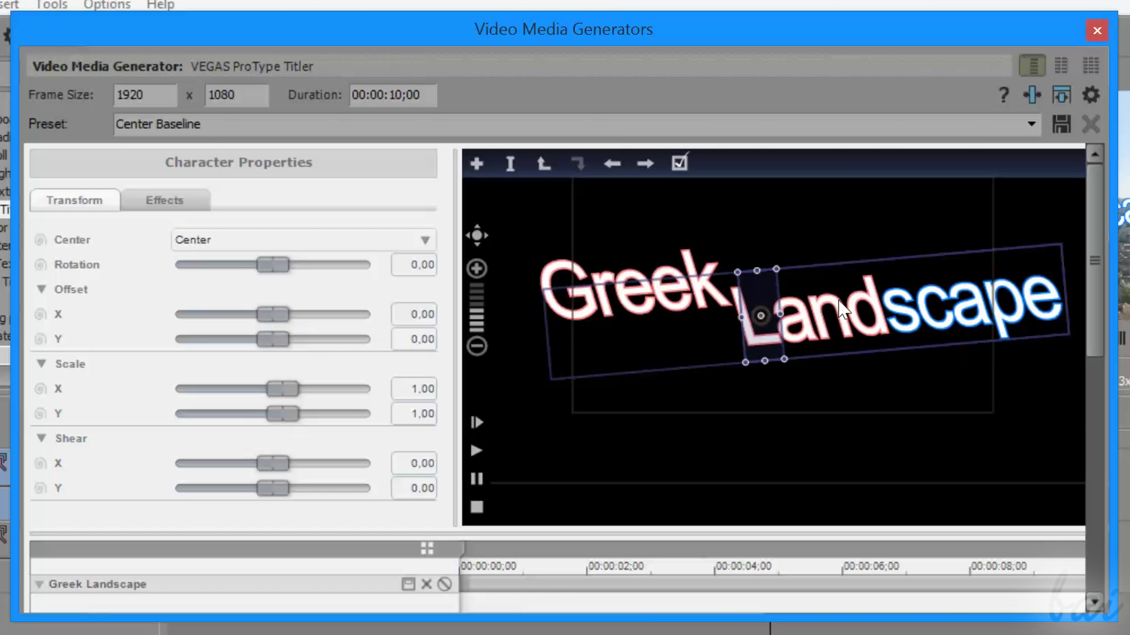
pyautogui.moveTo(765, 339); pyautogui.dragTo(757, 368)
pyautogui.click(797, 321)
pyautogui.moveTo(797, 321); pyautogui.dragTo(791, 365)
pyautogui.click(846, 330)
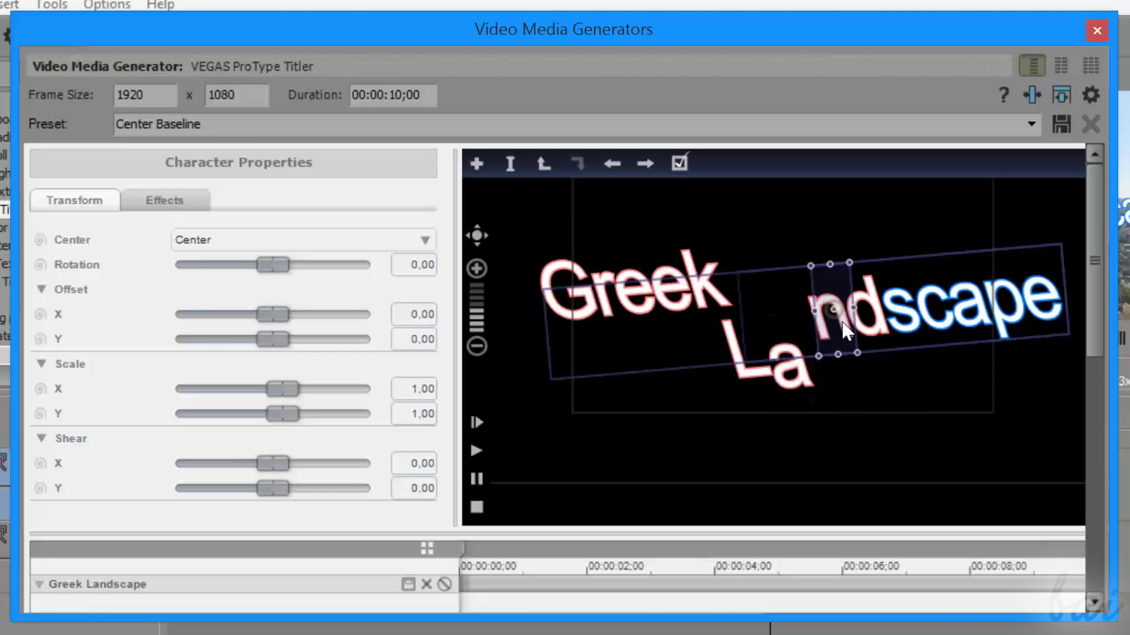
pyautogui.moveTo(862, 309); pyautogui.dragTo(880, 421)
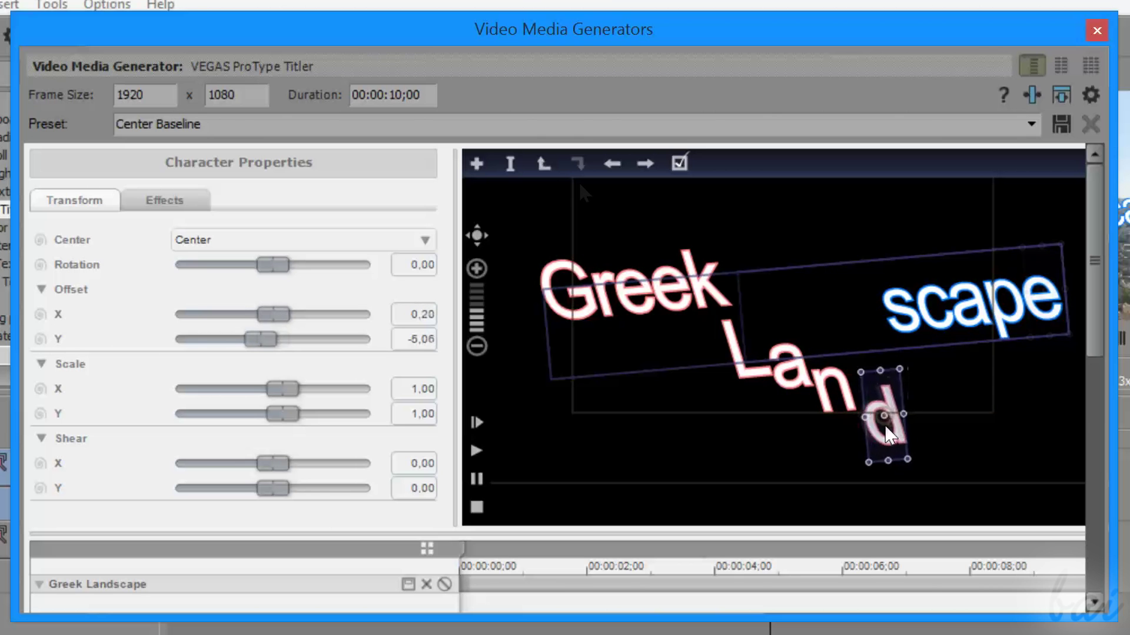
# - Nudge the word Landscape down and shift the whole title slightly up and left
pyautogui.click(541, 165)
pyautogui.moveTo(947, 325)
pyautogui.mouseDown()
pyautogui.moveTo(938, 346)
pyautogui.moveTo(953, 348)
pyautogui.moveTo(946, 340)
pyautogui.mouseUp()
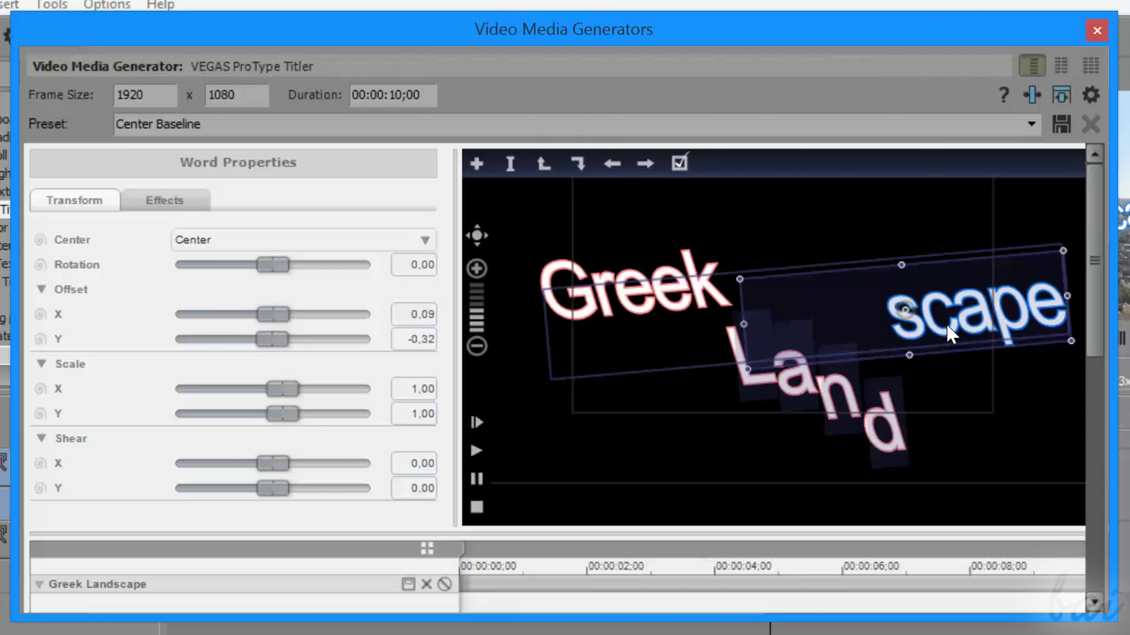
pyautogui.click(546, 168)
pyautogui.moveTo(906, 296)
pyautogui.mouseDown()
pyautogui.moveTo(888, 279)
pyautogui.moveTo(905, 309)
pyautogui.mouseUp()
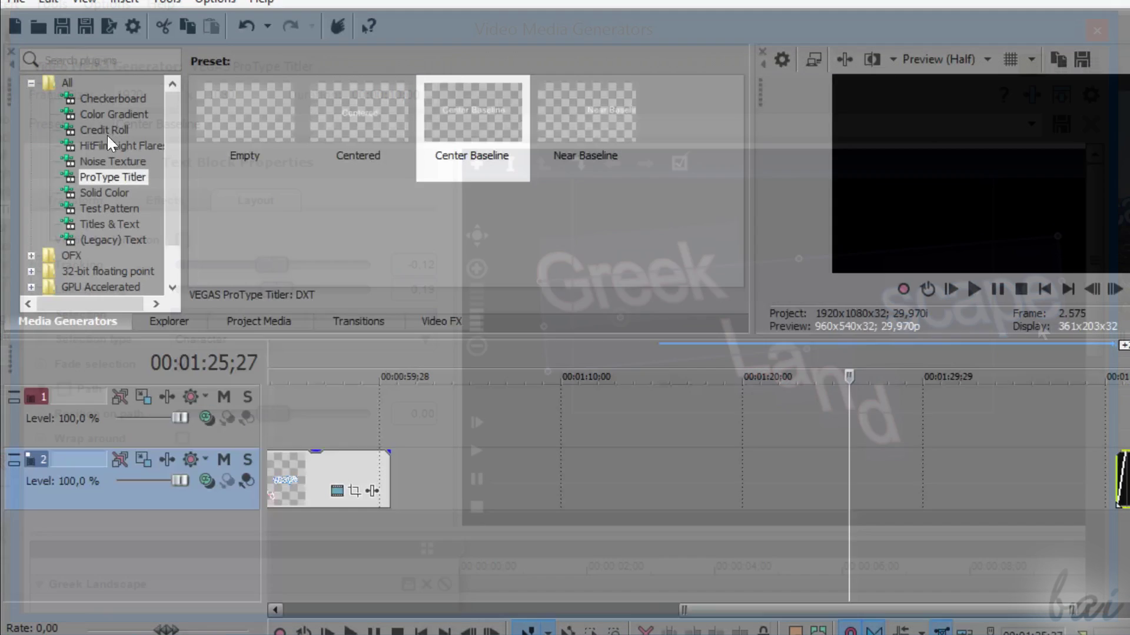
# - Place the Plain Scrolling on Black credit roll on track 2 and select its 'Thanks to' line
pyautogui.click(106, 131)
pyautogui.moveTo(262, 119); pyautogui.dragTo(382, 286)
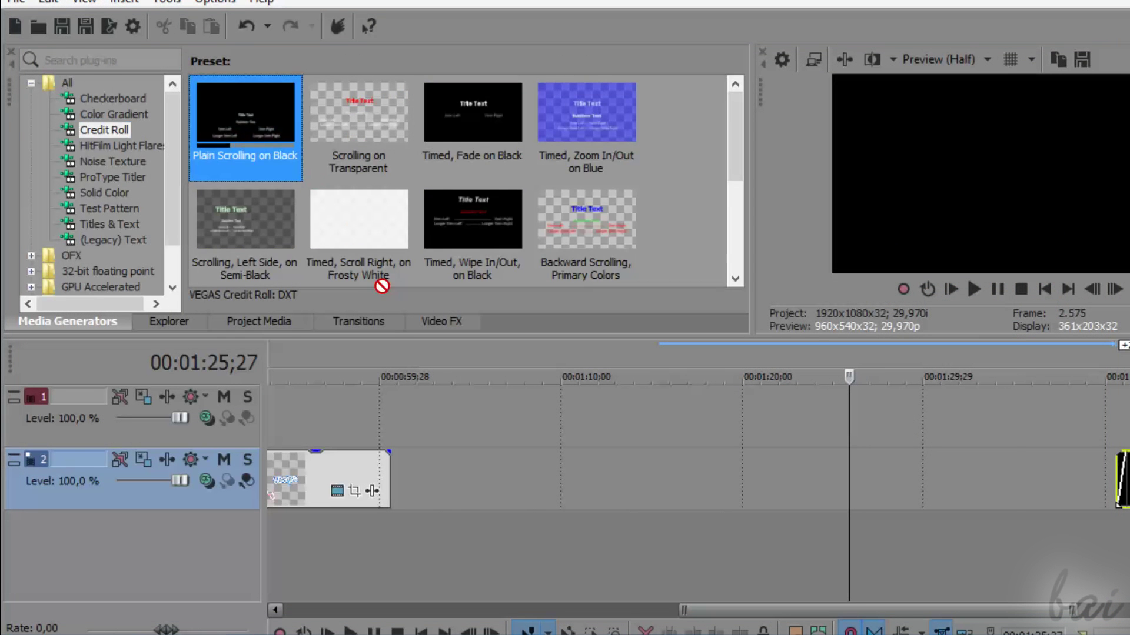
pyautogui.moveTo(562, 487); pyautogui.dragTo(650, 487)
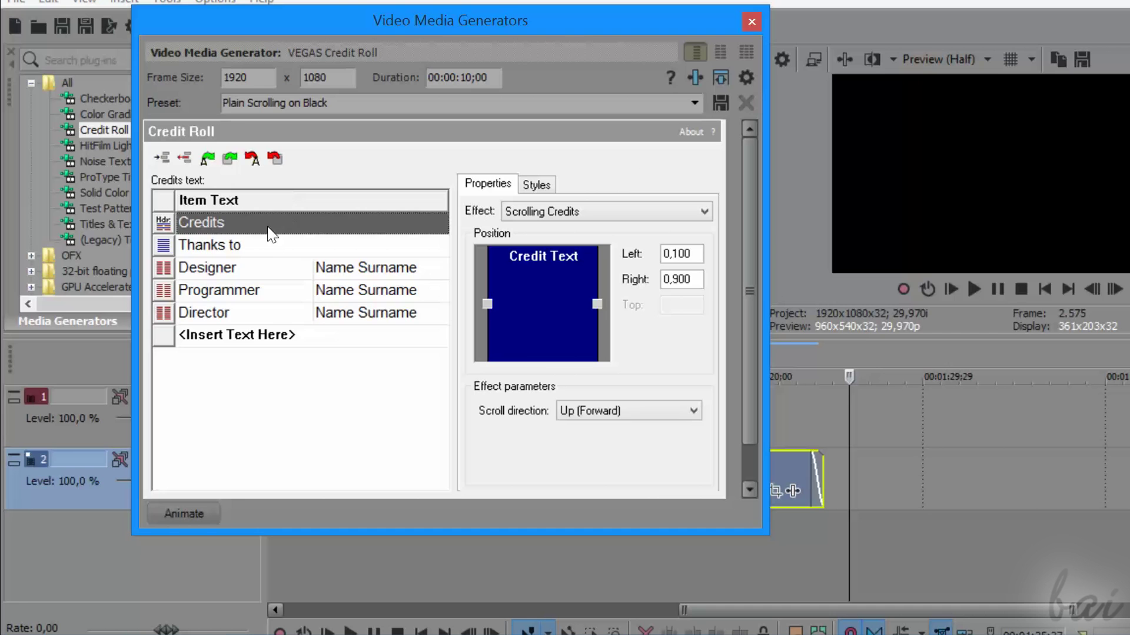
pyautogui.click(268, 245)
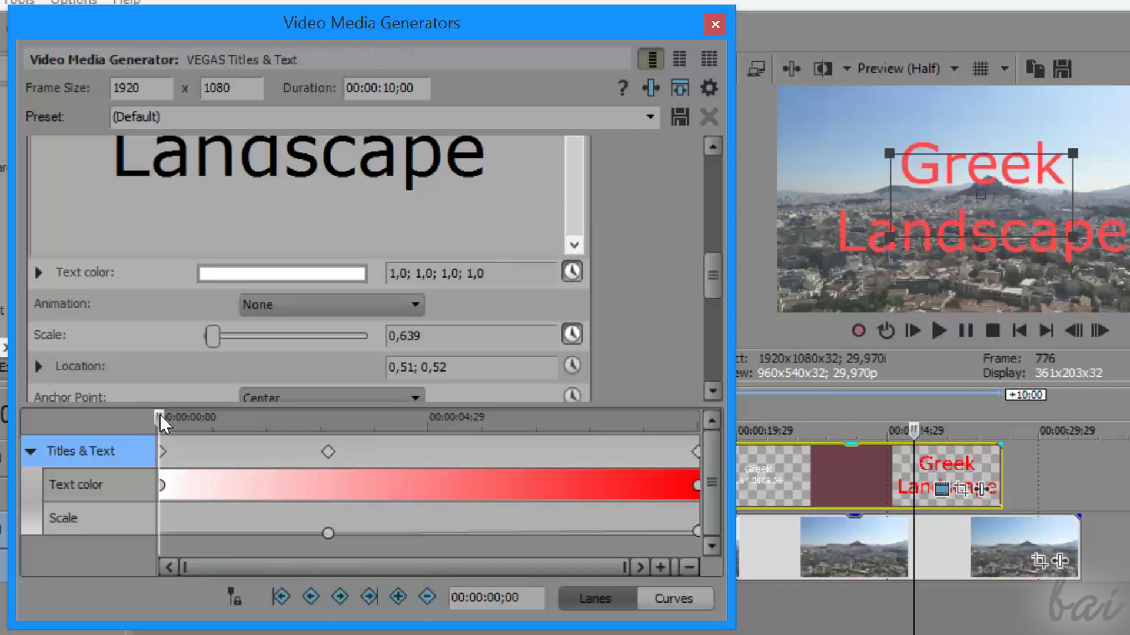
# - Scrub through the title animation and compare its first and last text colour keyframes
pyautogui.moveTo(160, 416); pyautogui.dragTo(204, 416)
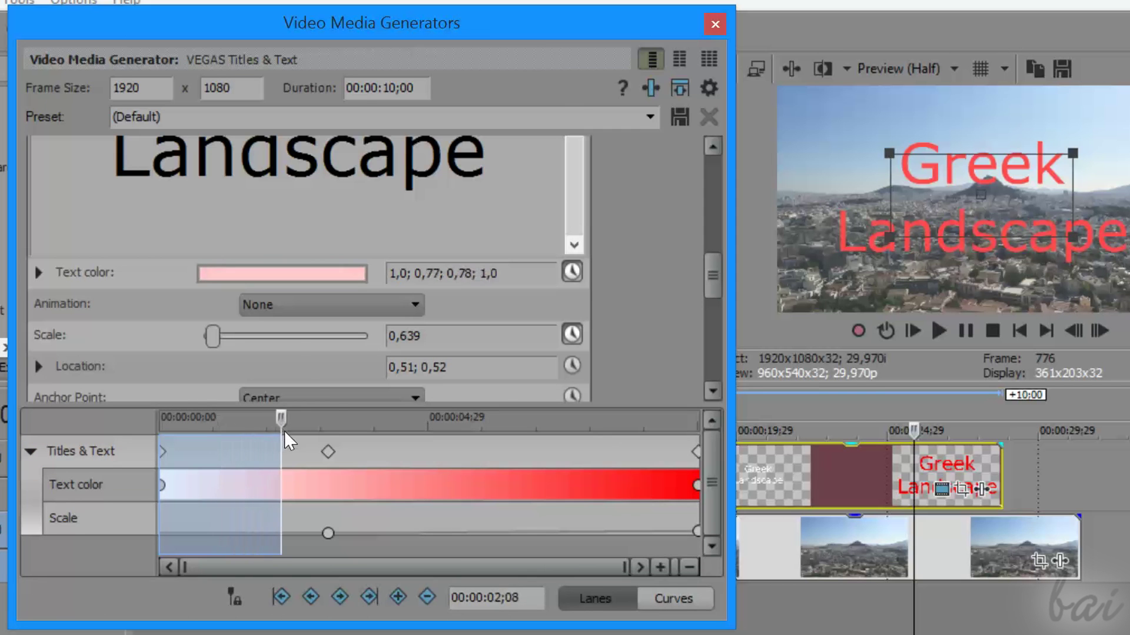
pyautogui.moveTo(285, 432)
pyautogui.mouseDown()
pyautogui.moveTo(567, 384)
pyautogui.moveTo(708, 390)
pyautogui.moveTo(348, 397)
pyautogui.moveTo(143, 386)
pyautogui.moveTo(270, 403)
pyautogui.moveTo(537, 371)
pyautogui.moveTo(700, 400)
pyautogui.moveTo(162, 401)
pyautogui.moveTo(224, 412)
pyautogui.mouseUp()
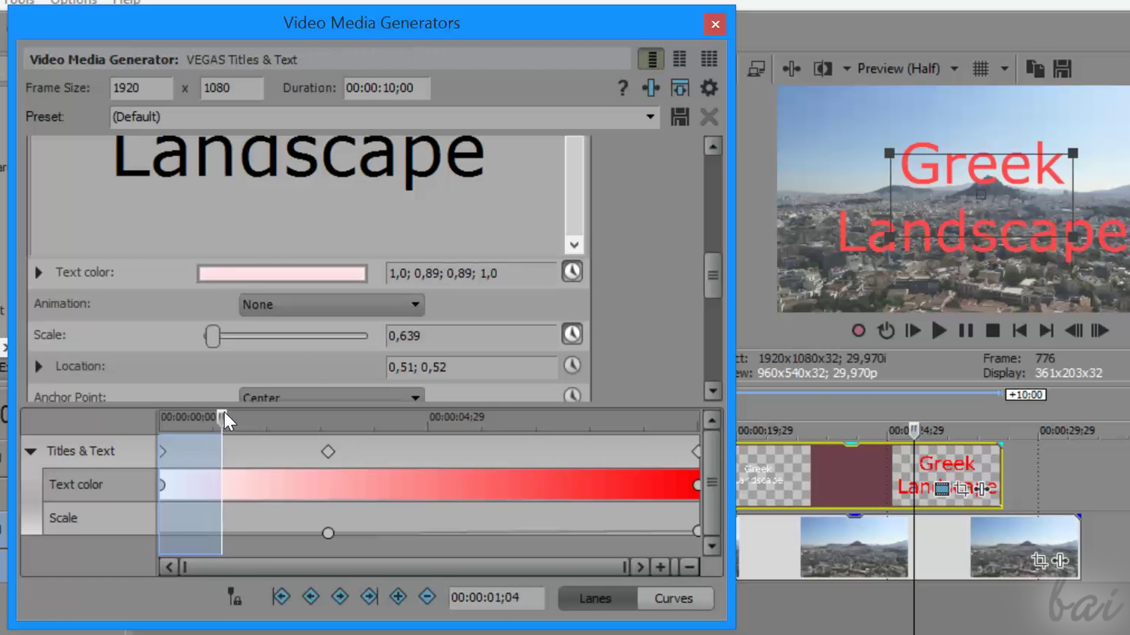
pyautogui.moveTo(330, 413); pyautogui.dragTo(288, 394)
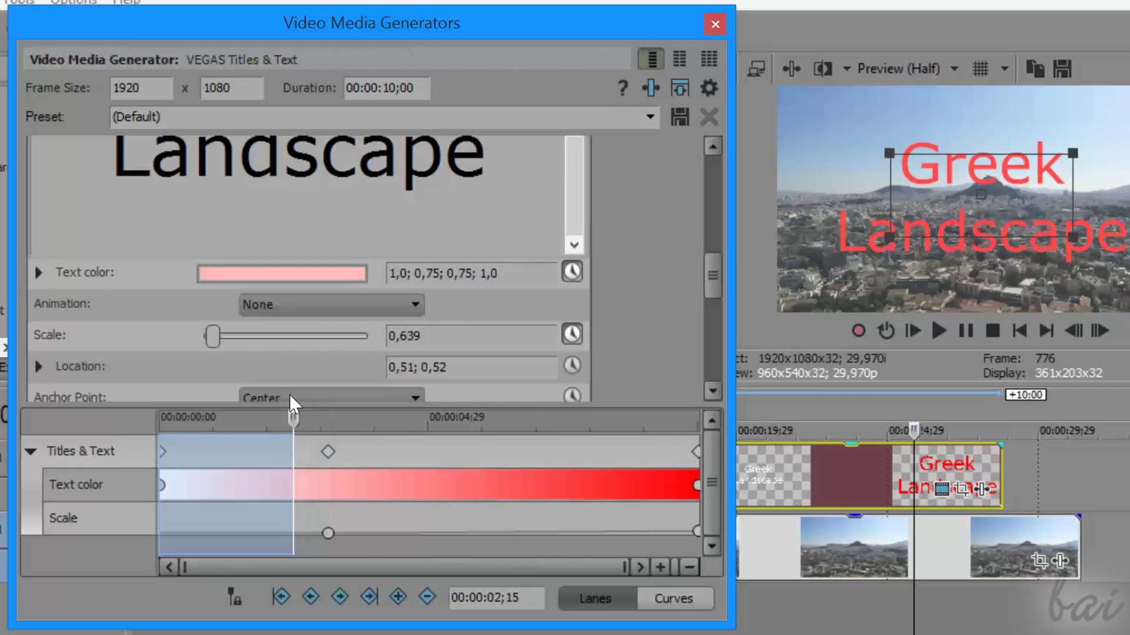
pyautogui.moveTo(165, 385); pyautogui.dragTo(700, 387)
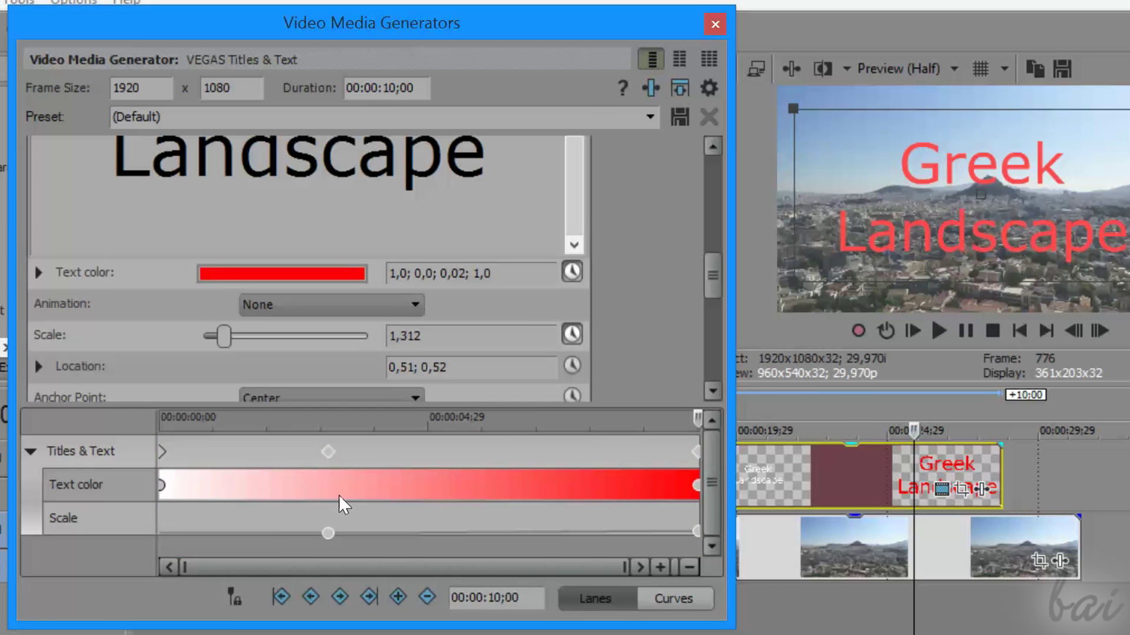
pyautogui.click(161, 485)
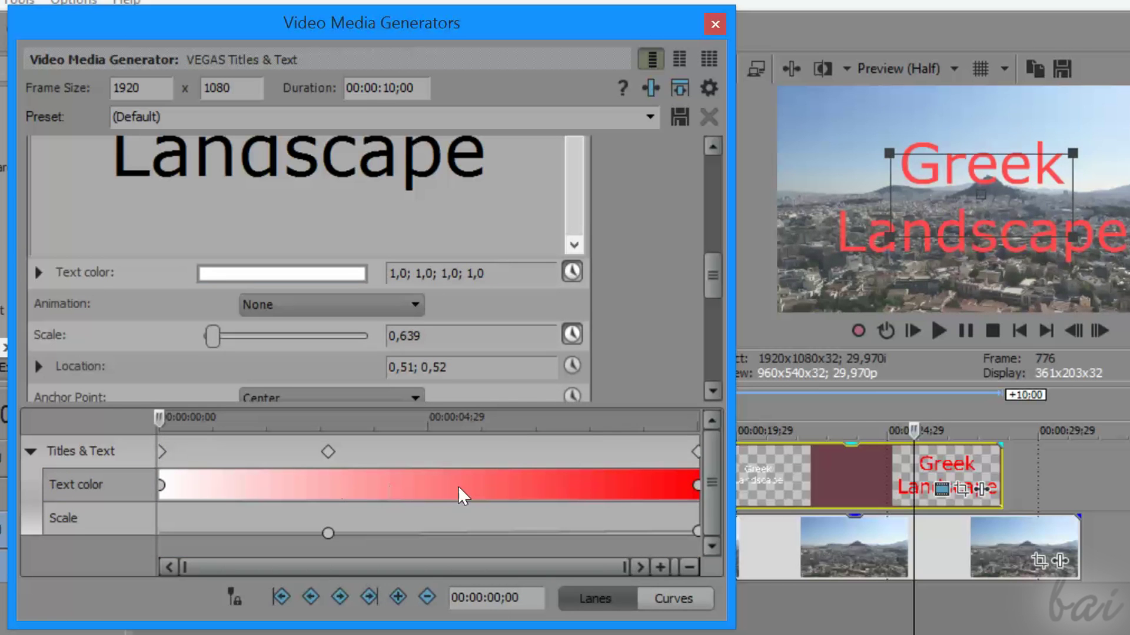
pyautogui.click(697, 485)
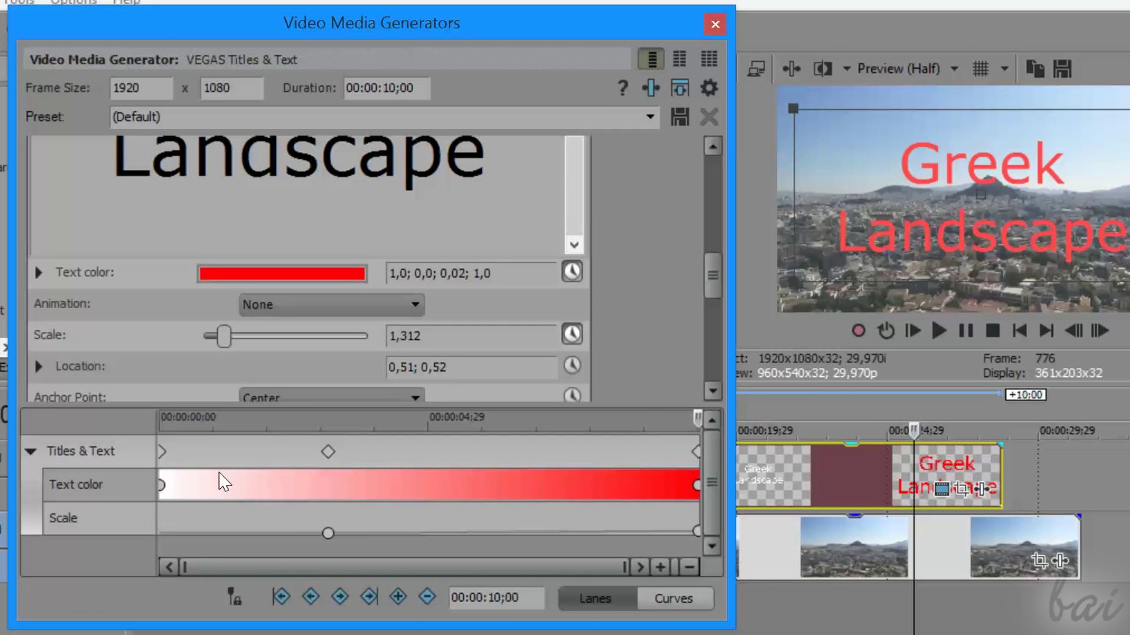
pyautogui.click(162, 485)
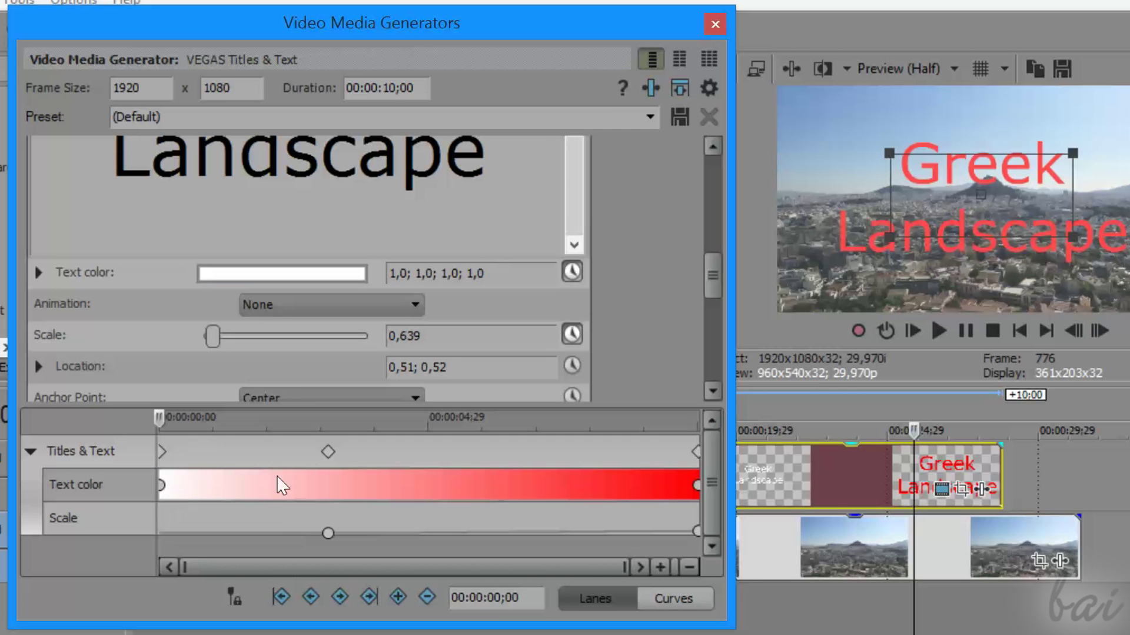
pyautogui.click(697, 485)
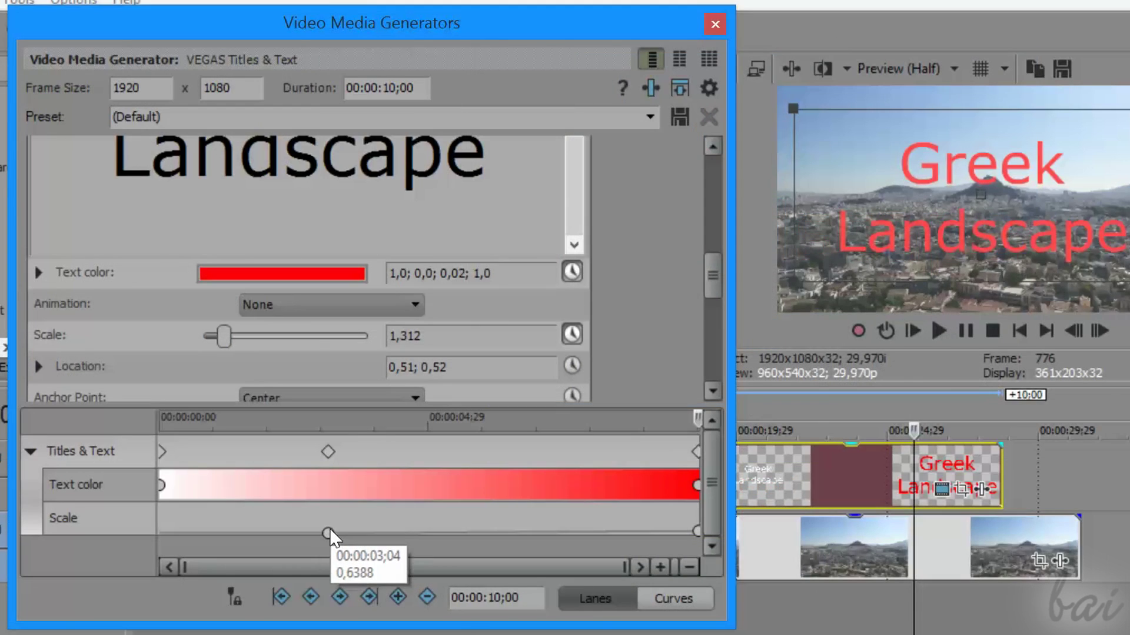
# - Compare the title's middle and final Scale keyframes
pyautogui.click(327, 533)
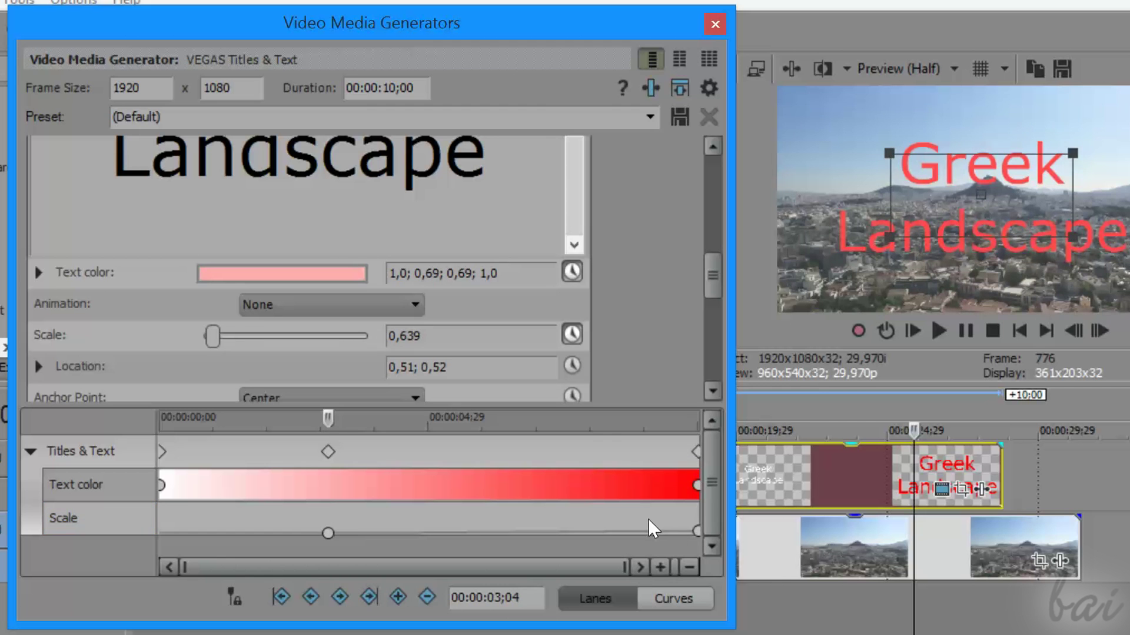
pyautogui.click(697, 532)
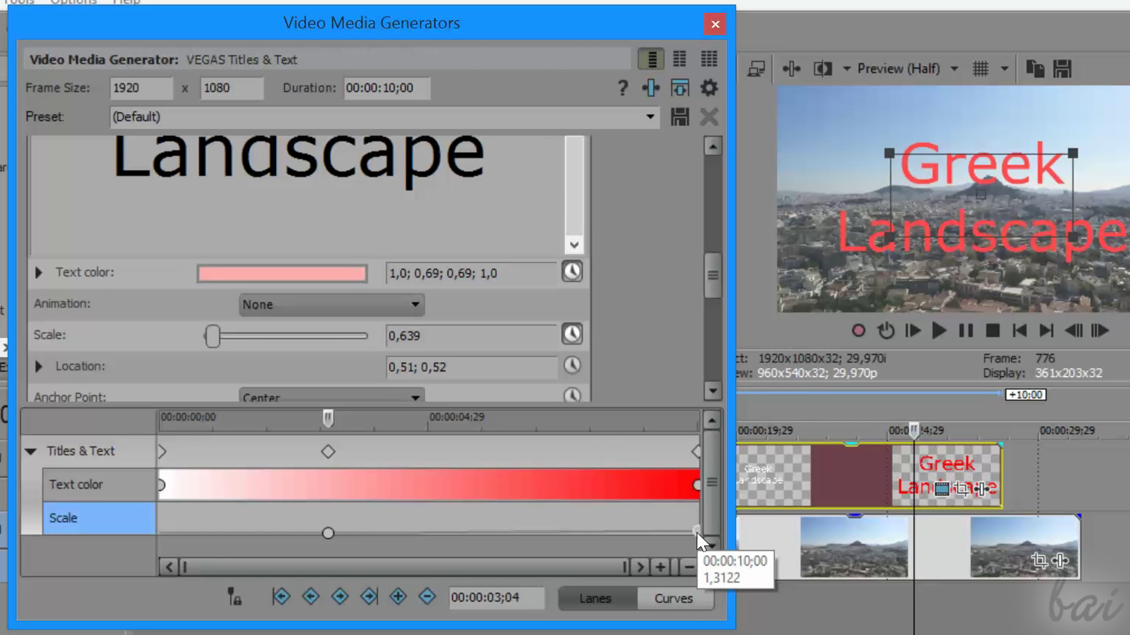
pyautogui.click(328, 533)
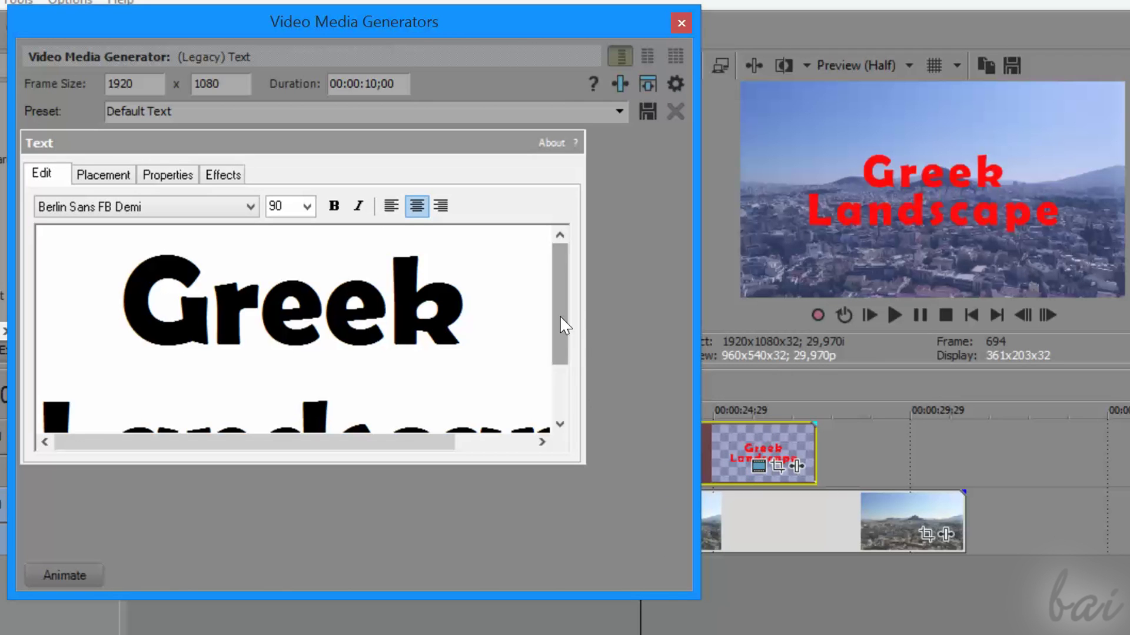
# - Scroll the Legacy Text box and show the Greek Landscape title's keyframe animation lane
pyautogui.moveTo(561, 316); pyautogui.dragTo(559, 373)
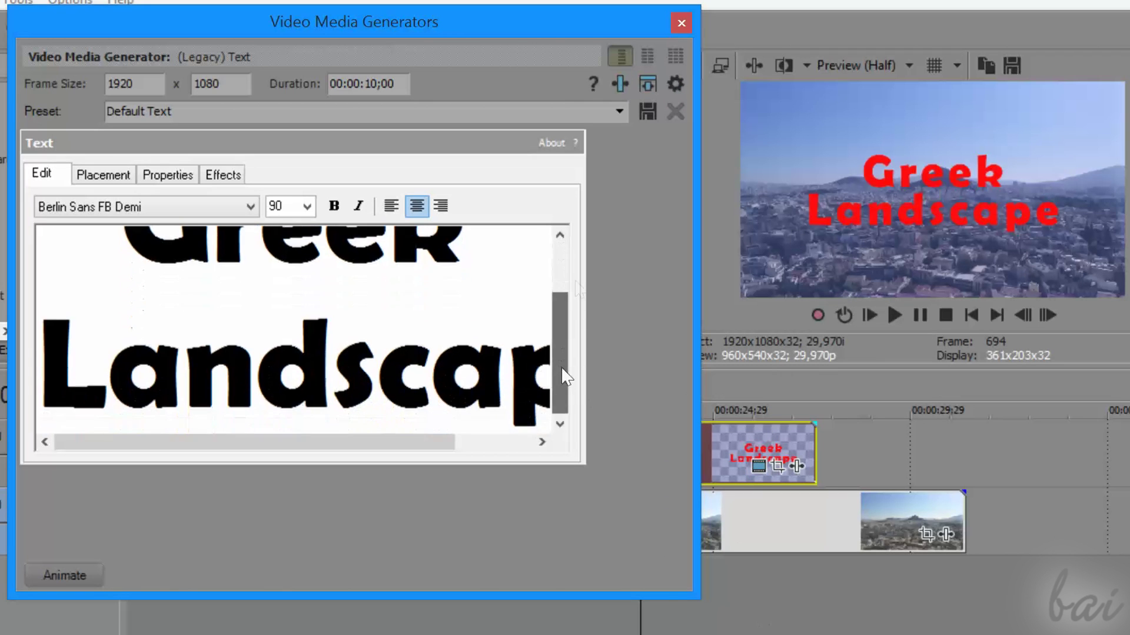
pyautogui.click(60, 573)
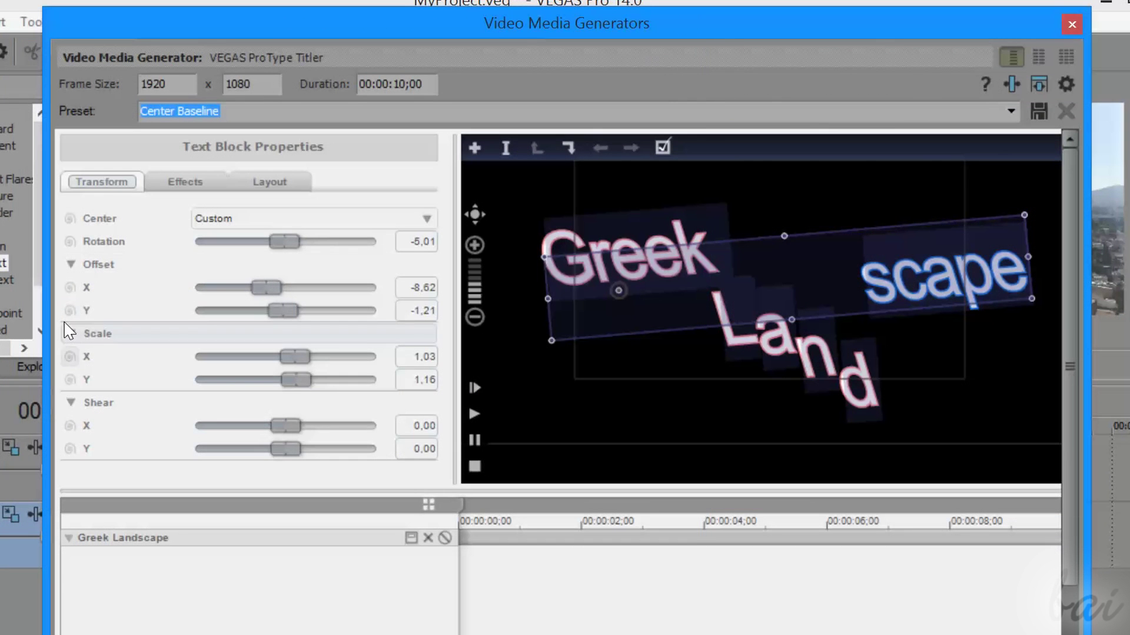
# - Keyframe Offset Y, drag the ProType text block lower, and move the cursor to 2;12
pyautogui.click(70, 311)
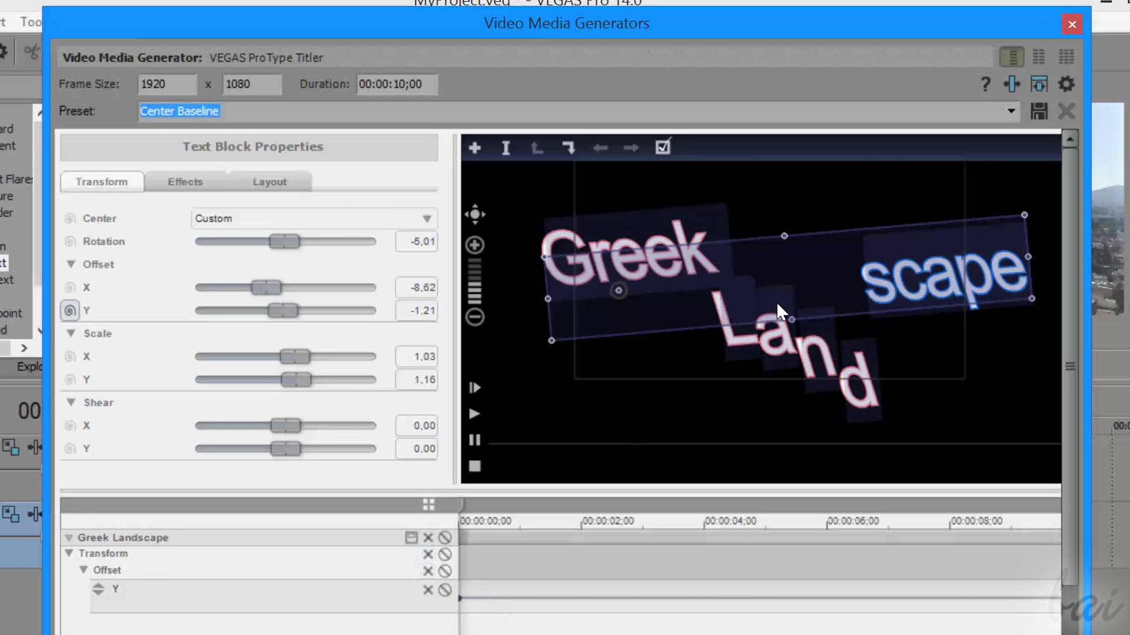
pyautogui.moveTo(758, 290)
pyautogui.mouseDown()
pyautogui.moveTo(758, 374)
pyautogui.moveTo(742, 274)
pyautogui.mouseUp()
pyautogui.click(651, 506)
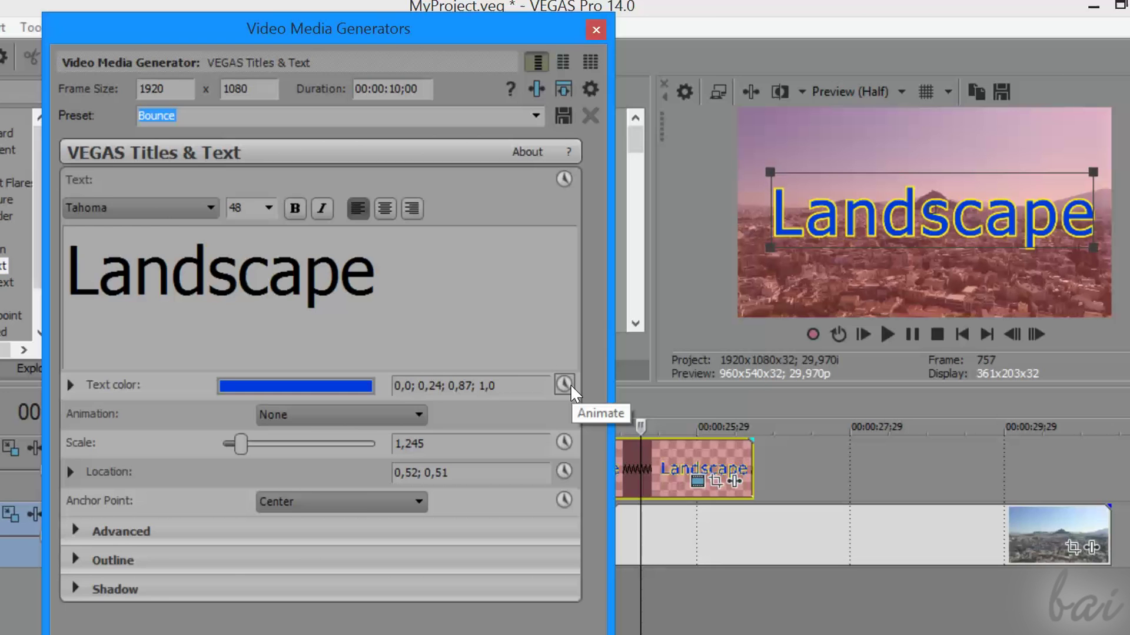
# - Enable Text color keyframing and make the Landscape title red at 5;04
pyautogui.click(563, 386)
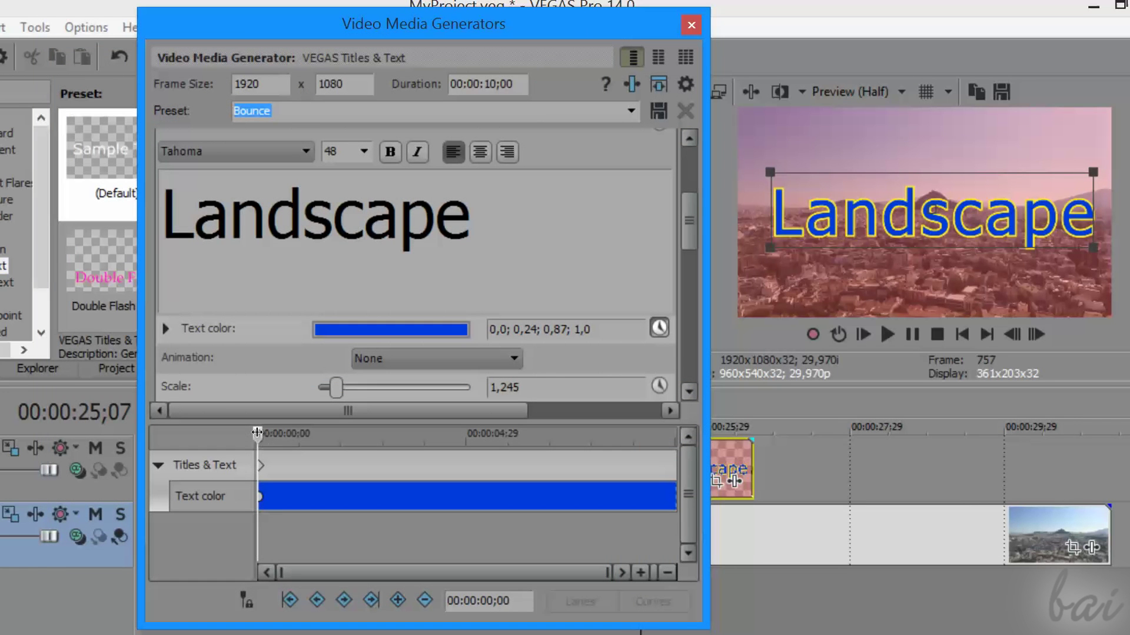
pyautogui.moveTo(257, 433)
pyautogui.mouseDown()
pyautogui.moveTo(657, 453)
pyautogui.moveTo(263, 447)
pyautogui.mouseUp()
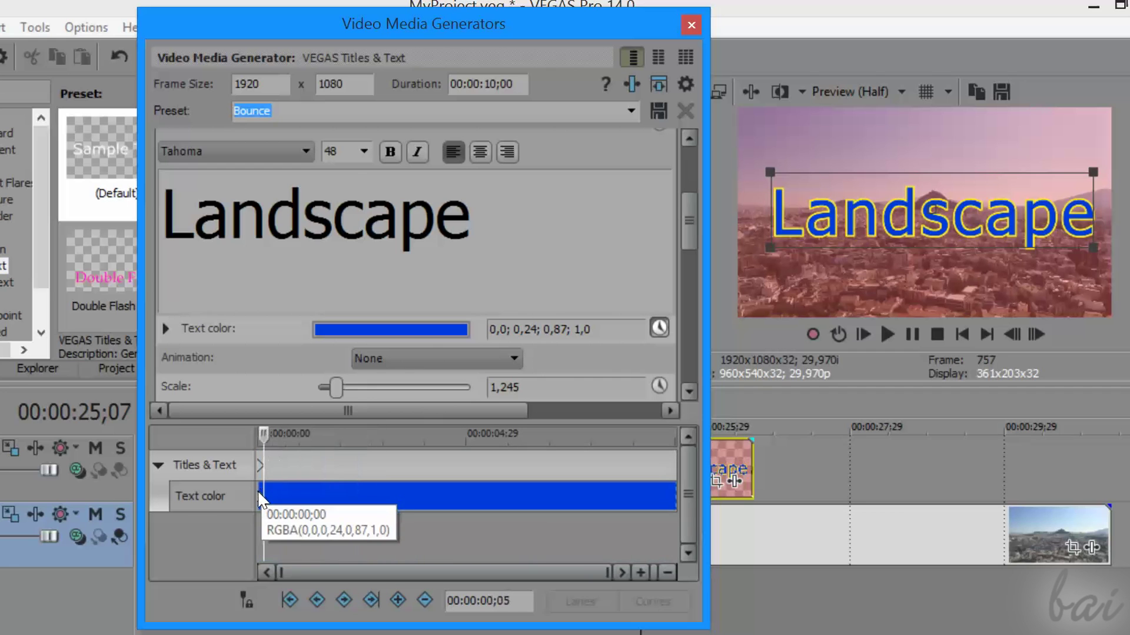
pyautogui.click(260, 496)
pyautogui.click(261, 497)
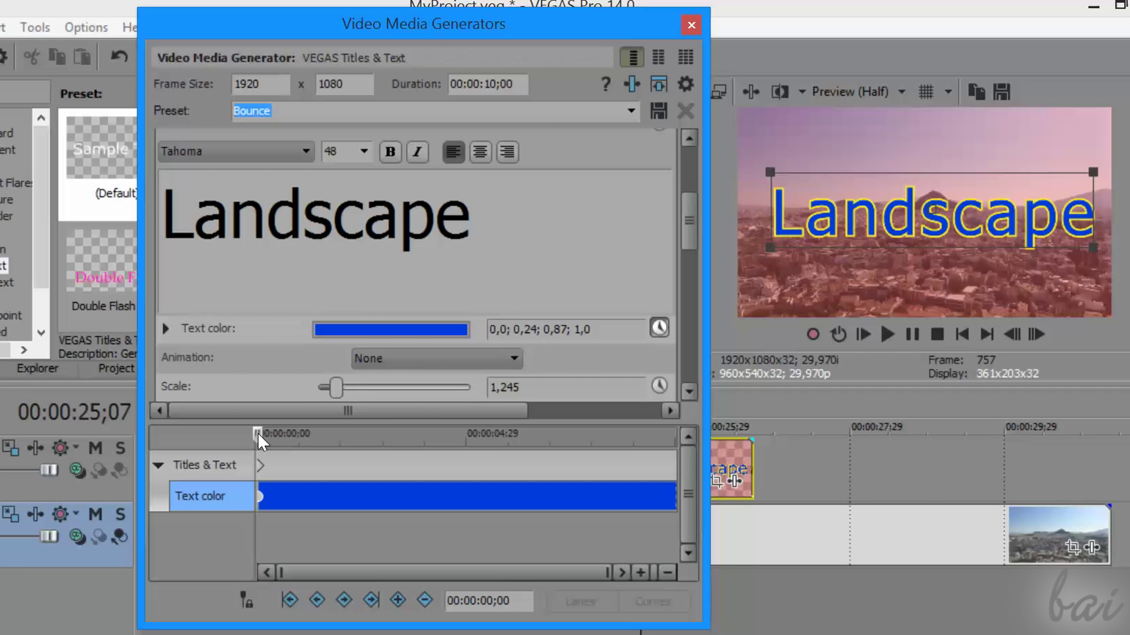
pyautogui.moveTo(261, 432)
pyautogui.mouseDown()
pyautogui.moveTo(406, 433)
pyautogui.moveTo(472, 418)
pyautogui.mouseUp()
pyautogui.click(413, 326)
pyautogui.click(217, 573)
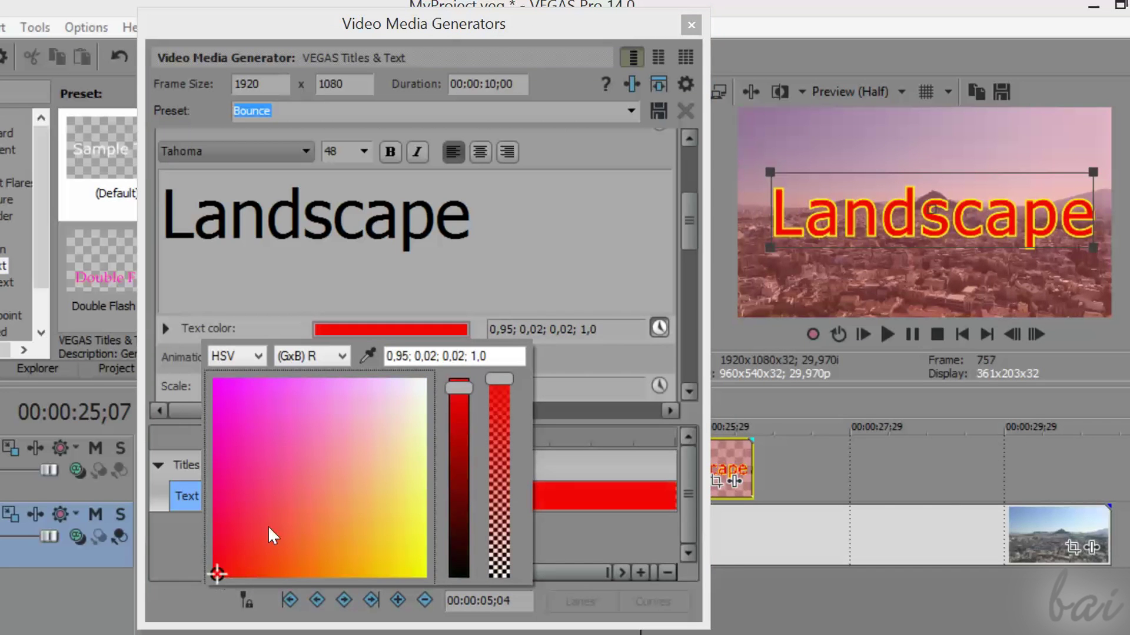
pyautogui.click(475, 290)
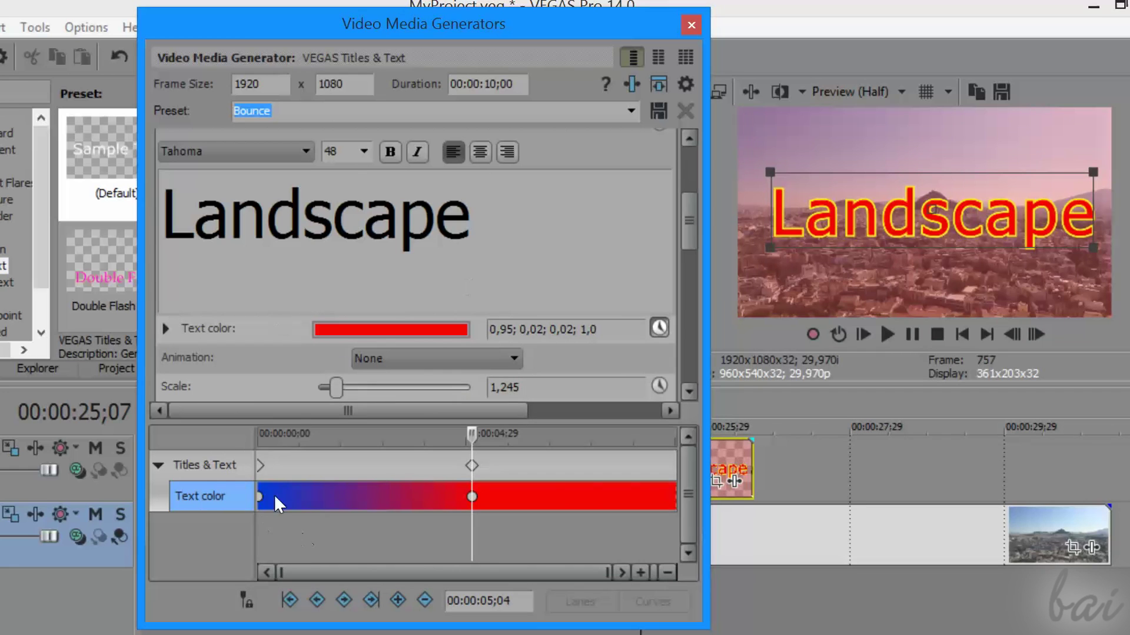
# - Add a yellow Text color keyframe at 9;03
pyautogui.moveTo(472, 435); pyautogui.dragTo(638, 436)
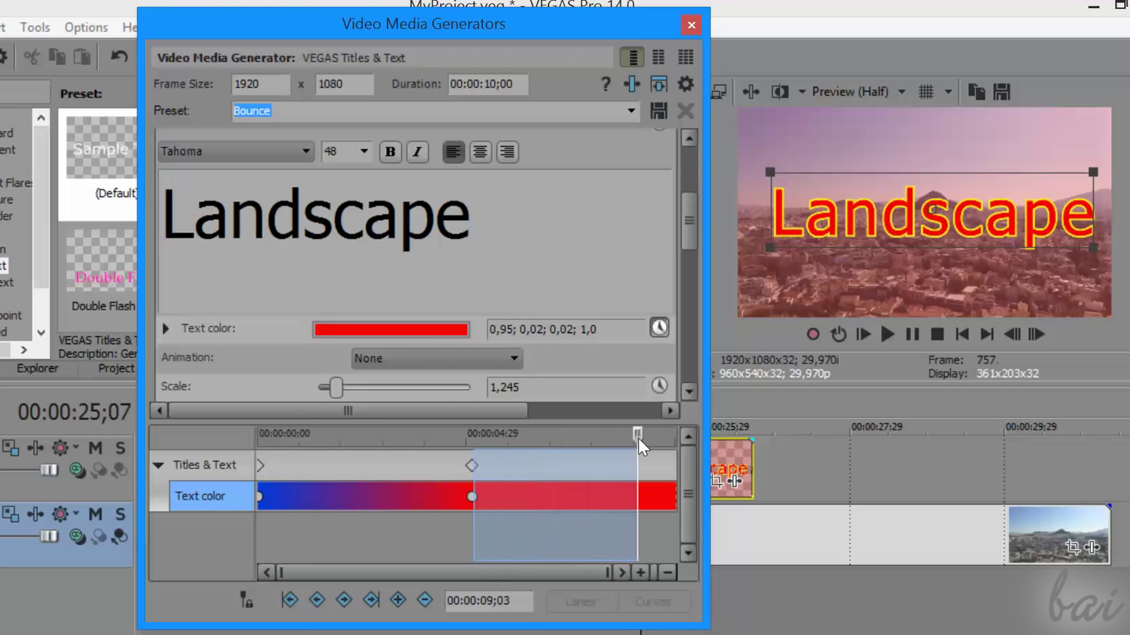
pyautogui.click(440, 328)
pyautogui.click(396, 479)
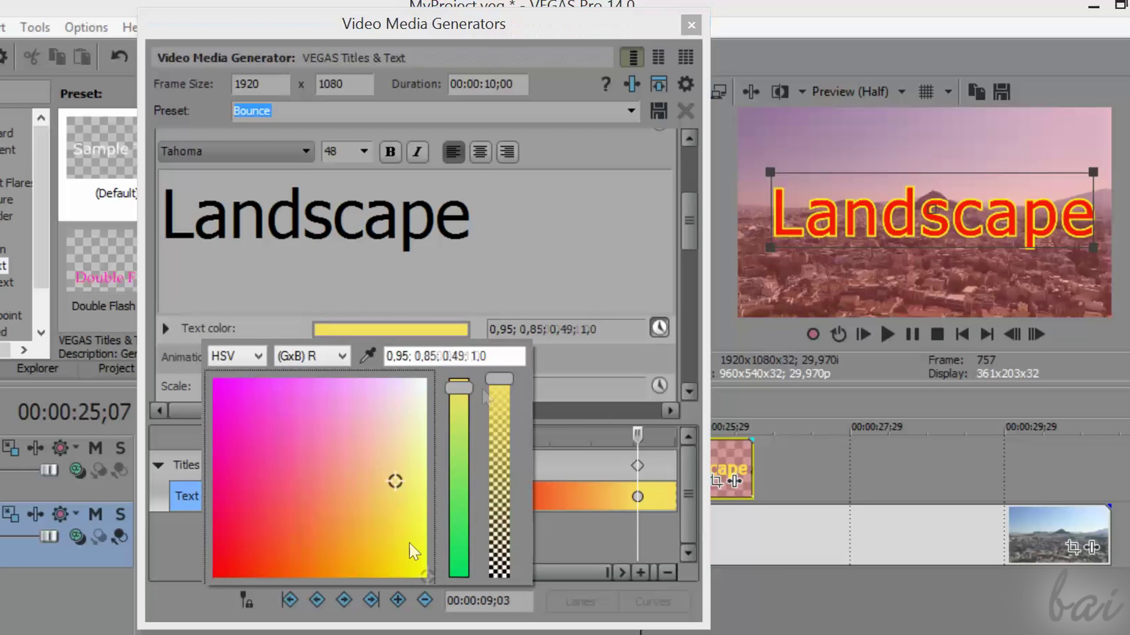
pyautogui.moveTo(396, 479); pyautogui.dragTo(427, 577)
pyautogui.click(458, 264)
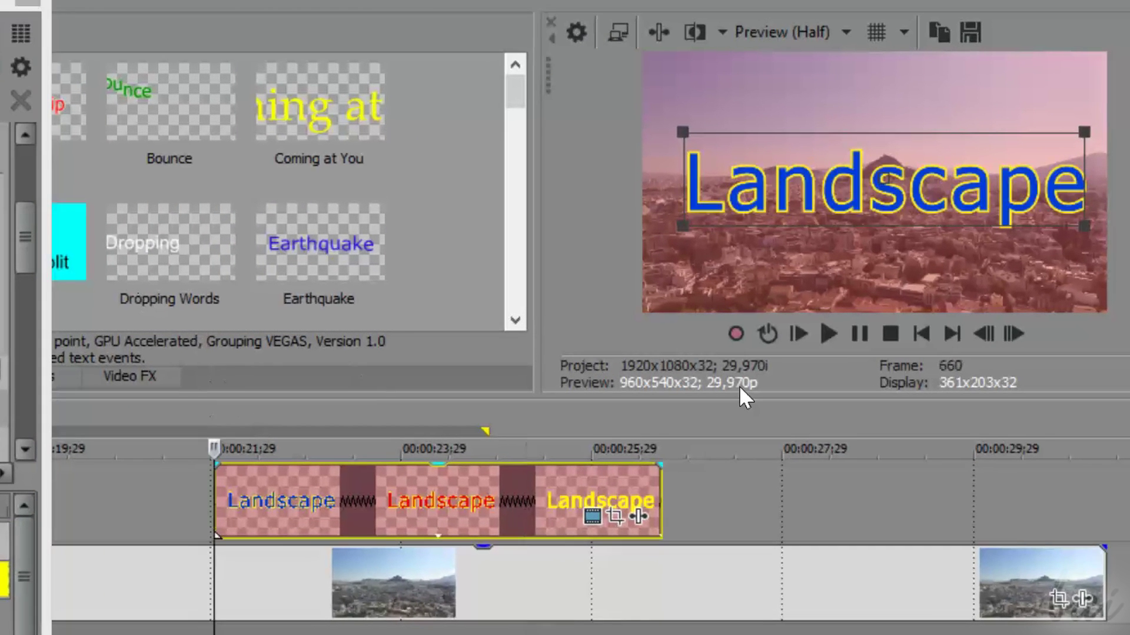
# - Play the colour animation, then move the yellow keyframe to 5;17 and the blue one to 4;12
pyautogui.click(837, 333)
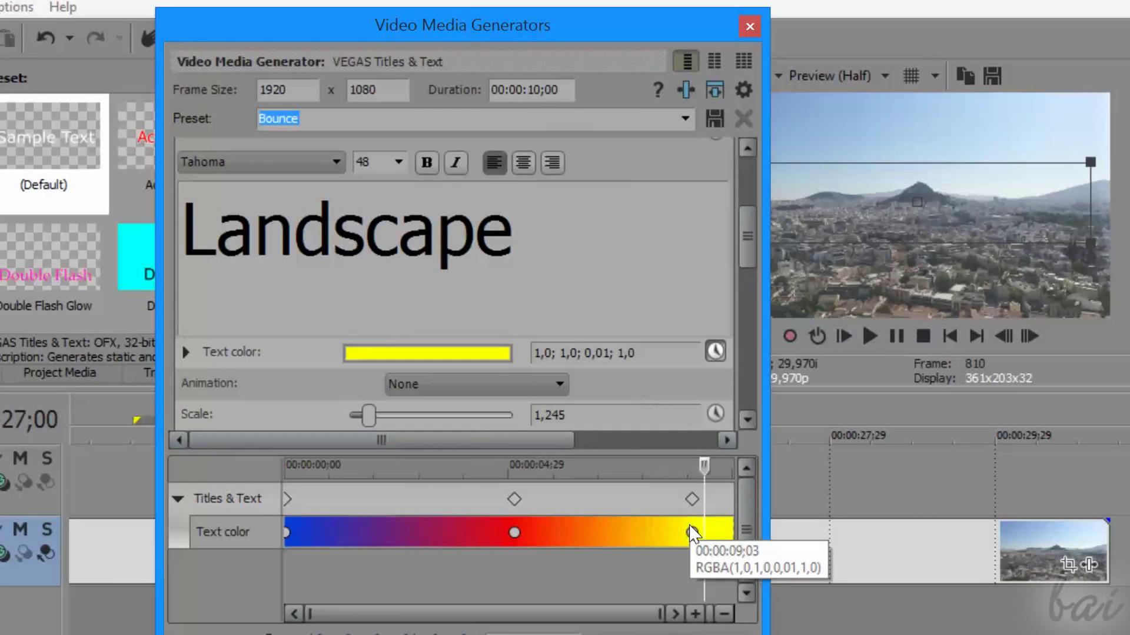
pyautogui.moveTo(692, 536); pyautogui.dragTo(533, 538)
pyautogui.moveTo(288, 537); pyautogui.dragTo(483, 550)
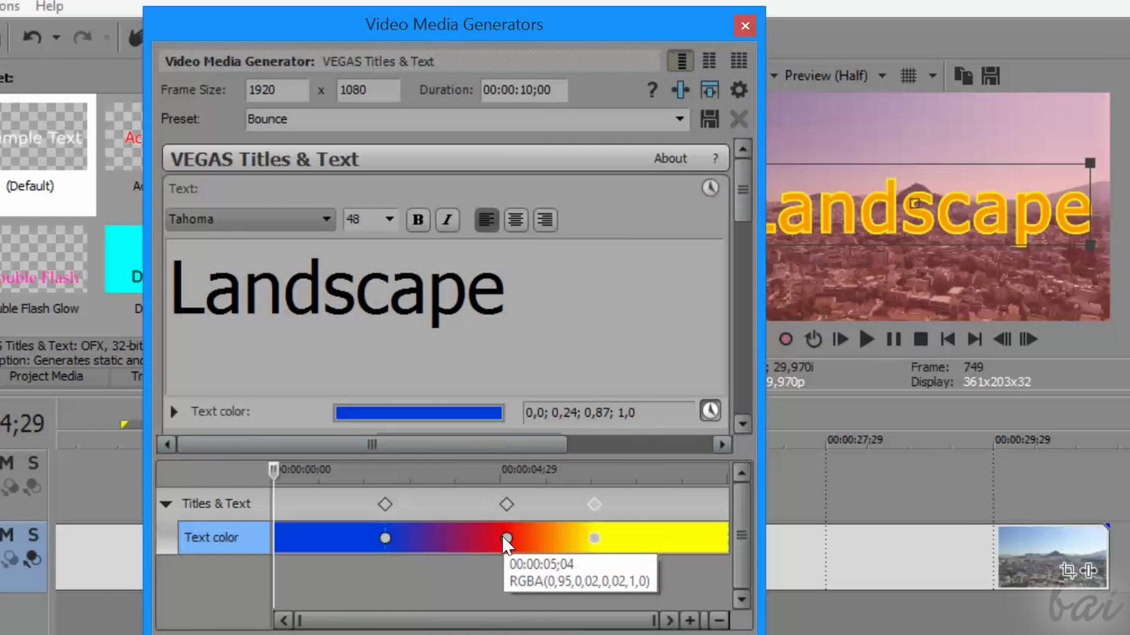
# - Delete the red Text color keyframe, then undo the deletion with Ctrl+Z
pyautogui.click(505, 537)
pyautogui.rightClick(505, 537)
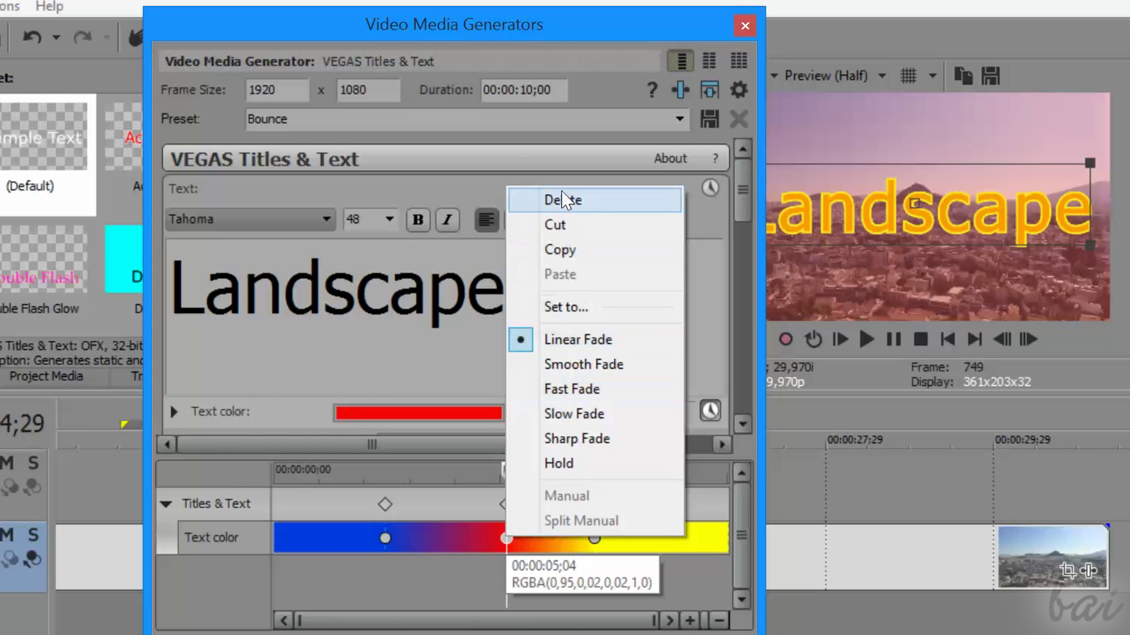
pyautogui.click(614, 208)
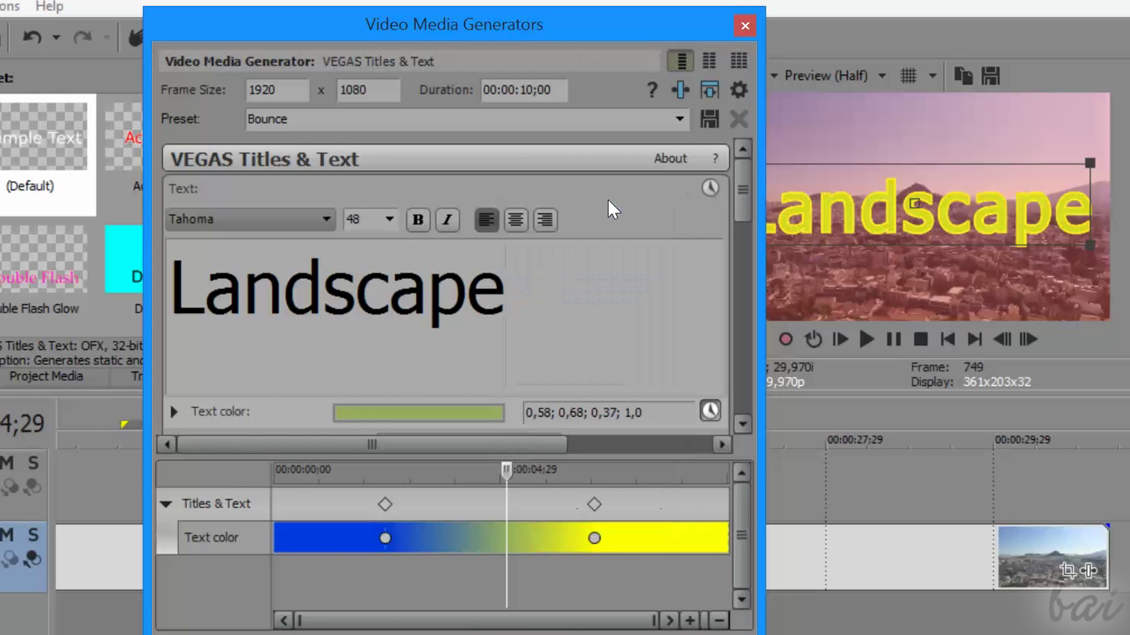
pyautogui.hotkey('ctrl', 'z')
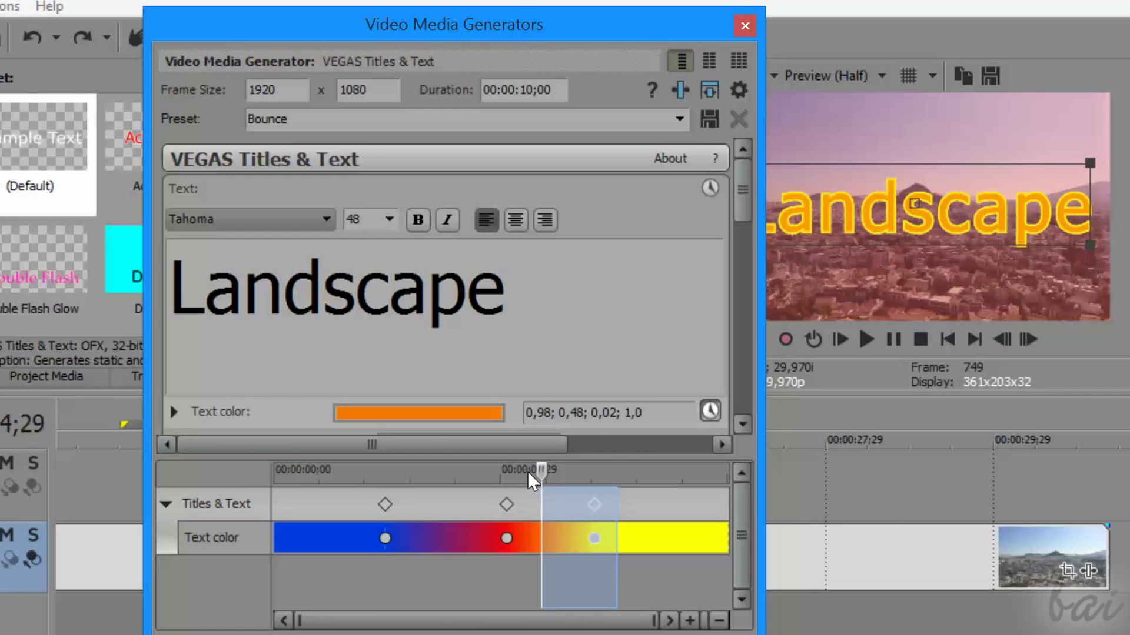
# - Recolour the restored middle keyframe from red to magenta
pyautogui.click(508, 538)
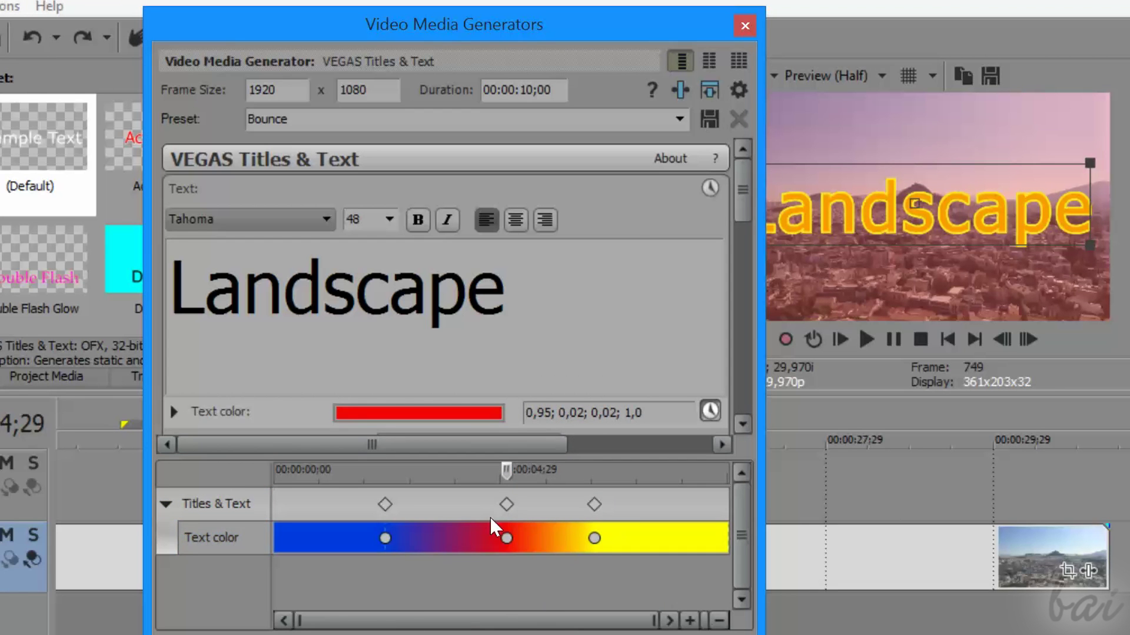
pyautogui.click(506, 538)
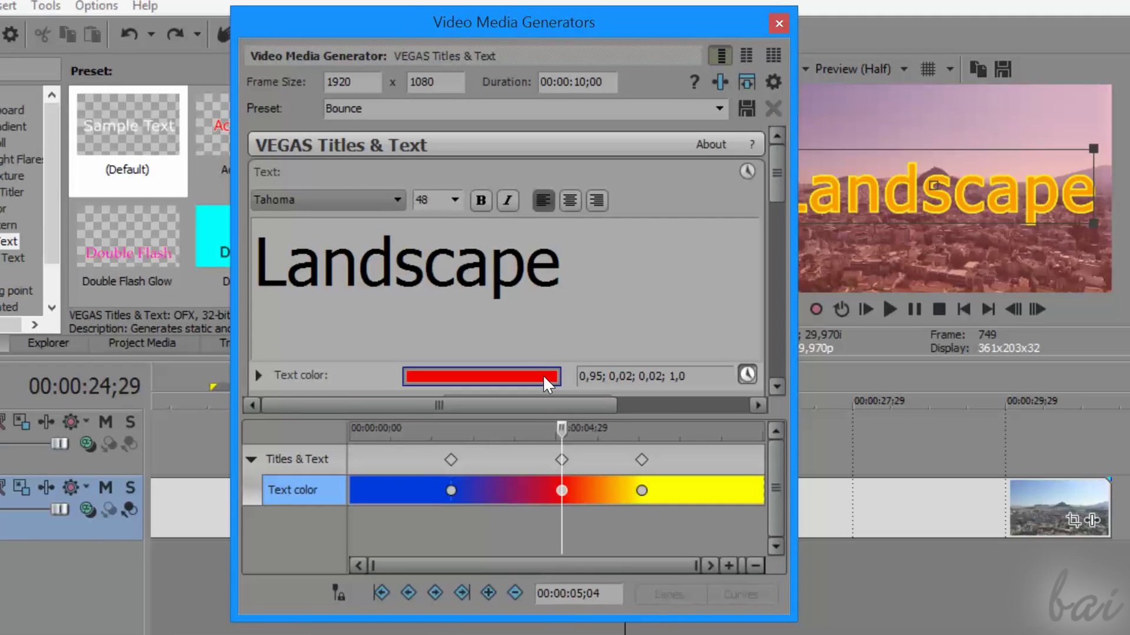
pyautogui.click(521, 393)
pyautogui.click(275, 448)
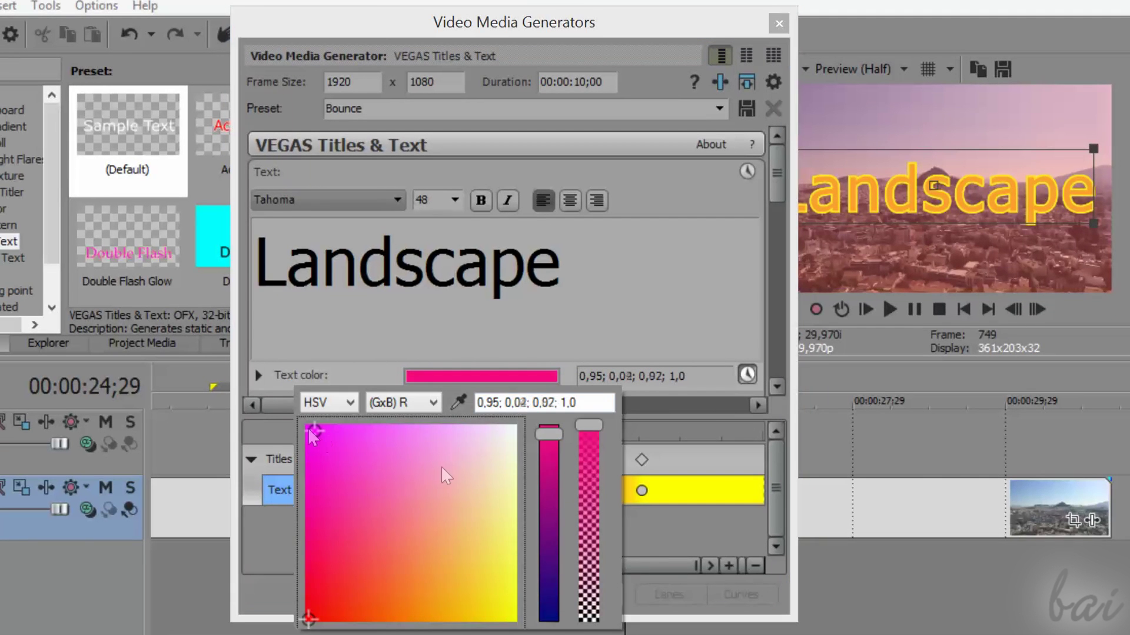
pyautogui.click(558, 330)
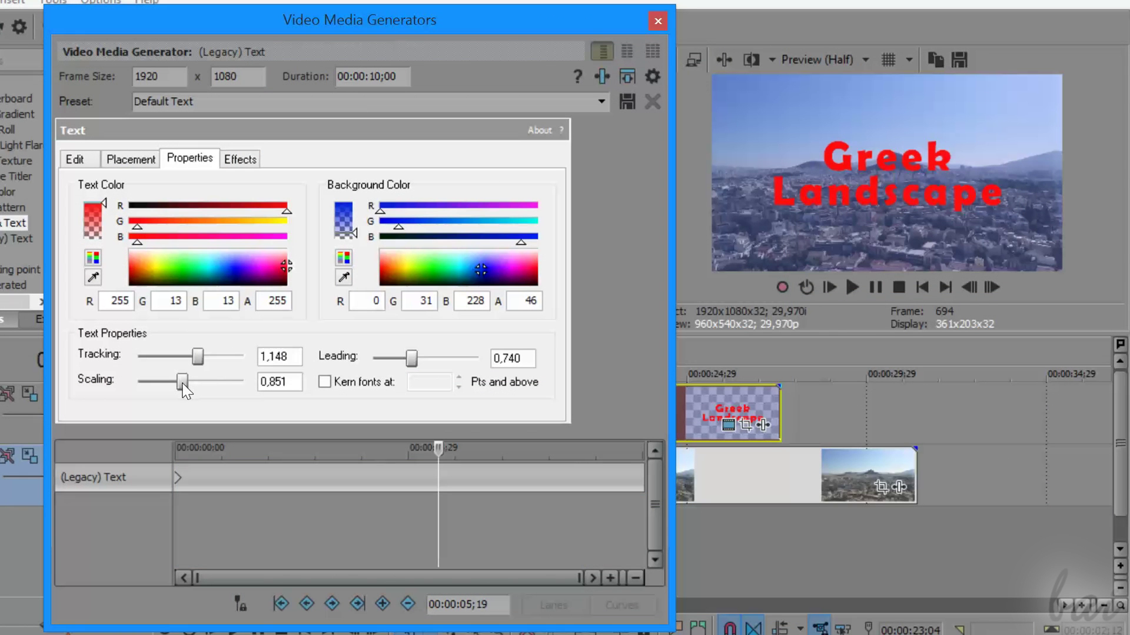
# - Raise Scaling to 1,222, widen the Leading, and scrub through the first two seconds
pyautogui.moveTo(183, 386); pyautogui.dragTo(196, 388)
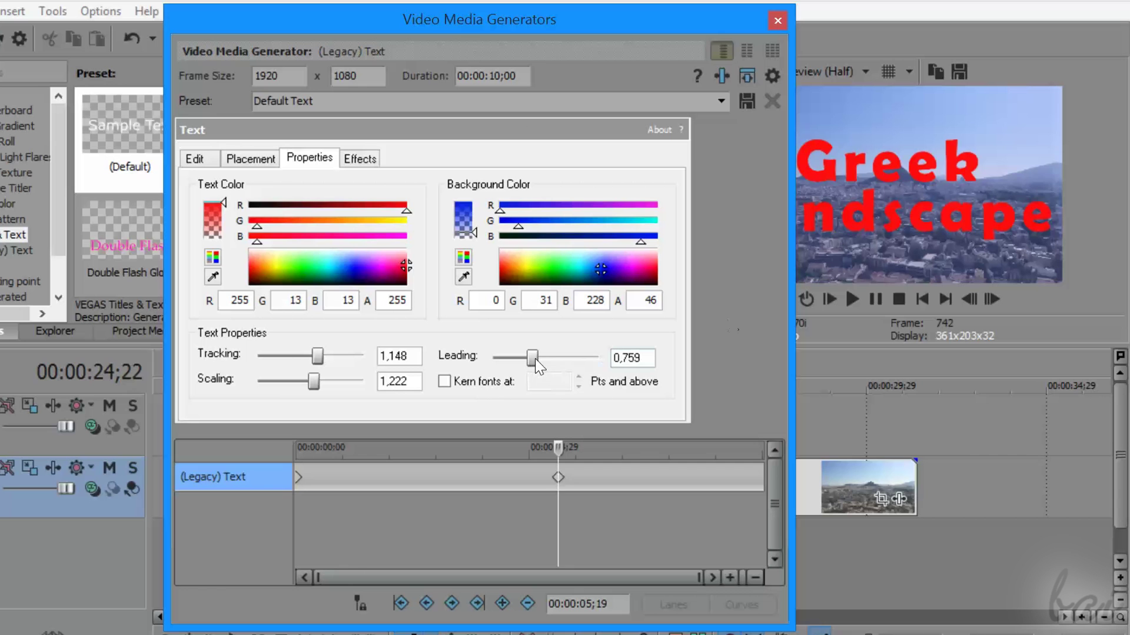
pyautogui.moveTo(532, 358); pyautogui.dragTo(566, 361)
pyautogui.moveTo(296, 450); pyautogui.dragTo(328, 469)
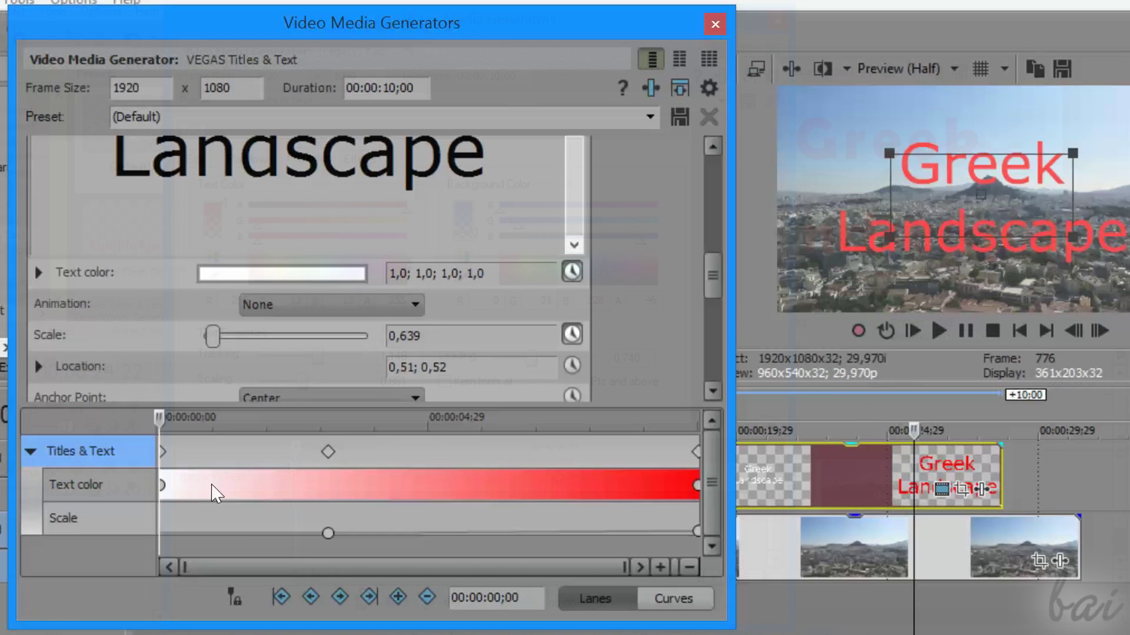
# - Scrub the start of the keyframe timeline to preview the colour fade
pyautogui.moveTo(163, 420)
pyautogui.mouseDown()
pyautogui.moveTo(325, 423)
pyautogui.moveTo(615, 380)
pyautogui.moveTo(691, 383)
pyautogui.moveTo(164, 390)
pyautogui.moveTo(706, 385)
pyautogui.moveTo(436, 406)
pyautogui.moveTo(162, 403)
pyautogui.moveTo(207, 411)
pyautogui.mouseUp()
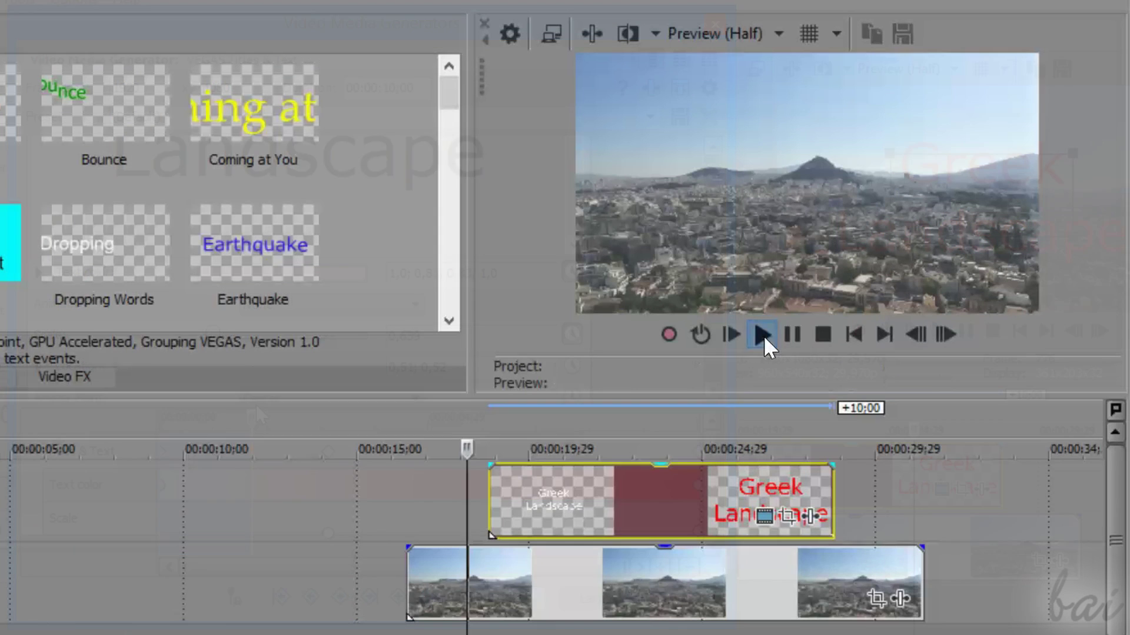
pyautogui.click(939, 331)
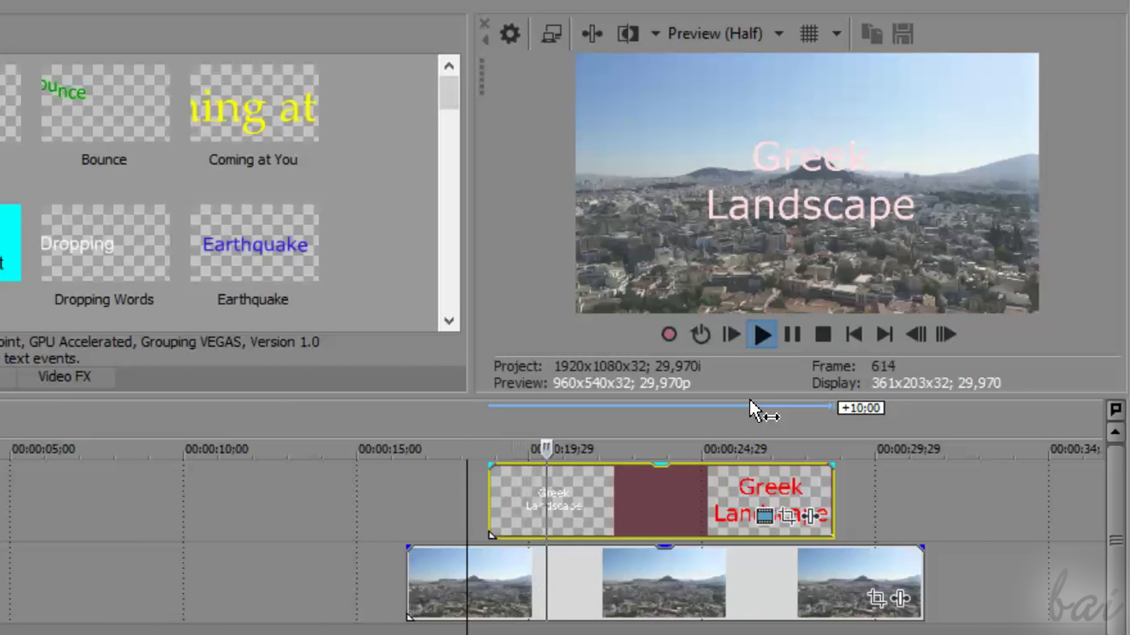